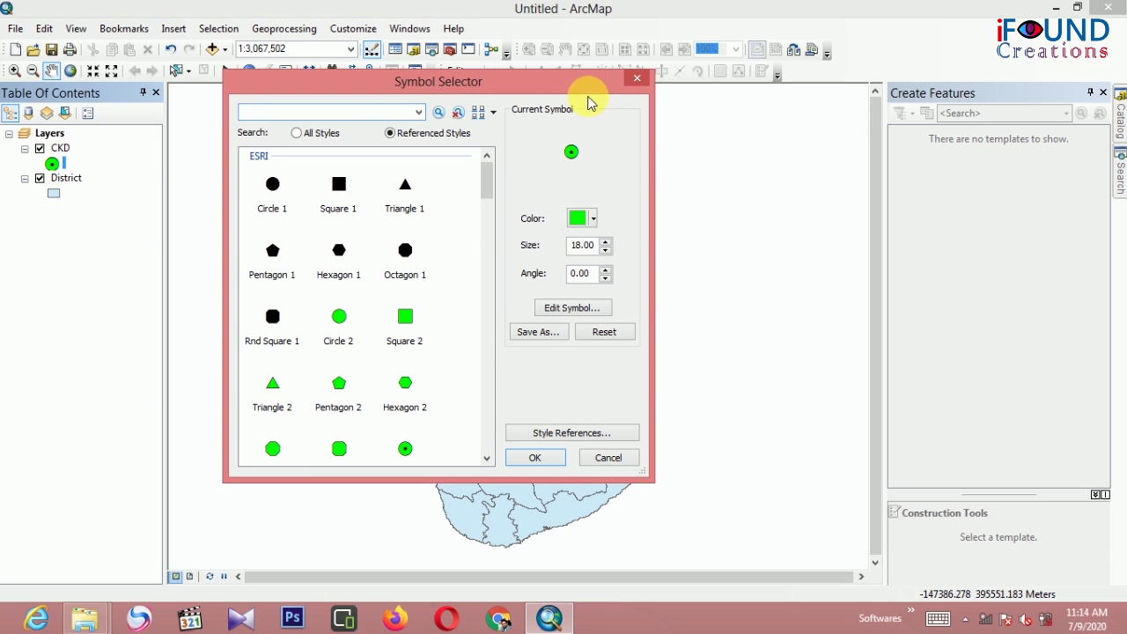
Apply the green circle-with-dot symbol at size 18 to the CKD point layer
left_click(526, 464)
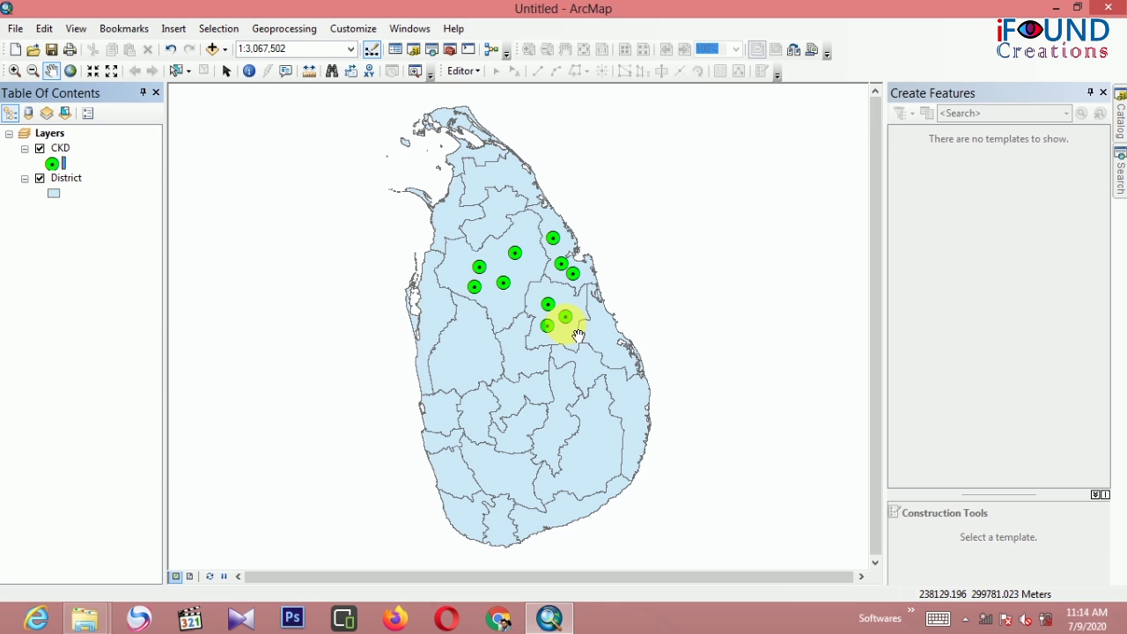
Examine the existing fields and records in the CKD layer's attribute table and close the table
right_click(62, 146)
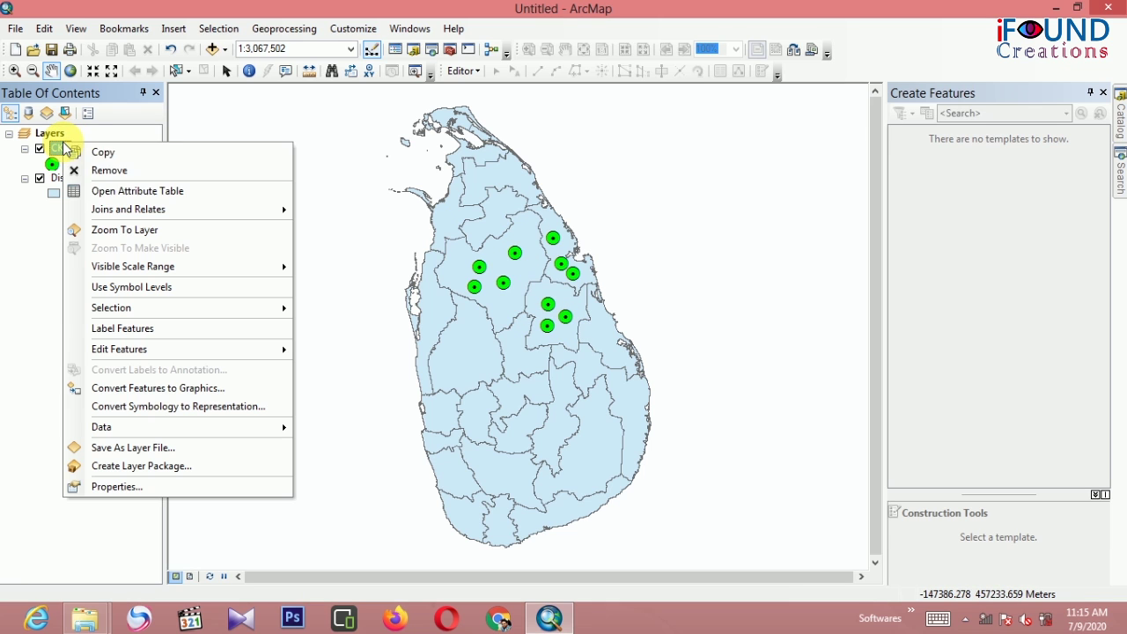
left_click(99, 191)
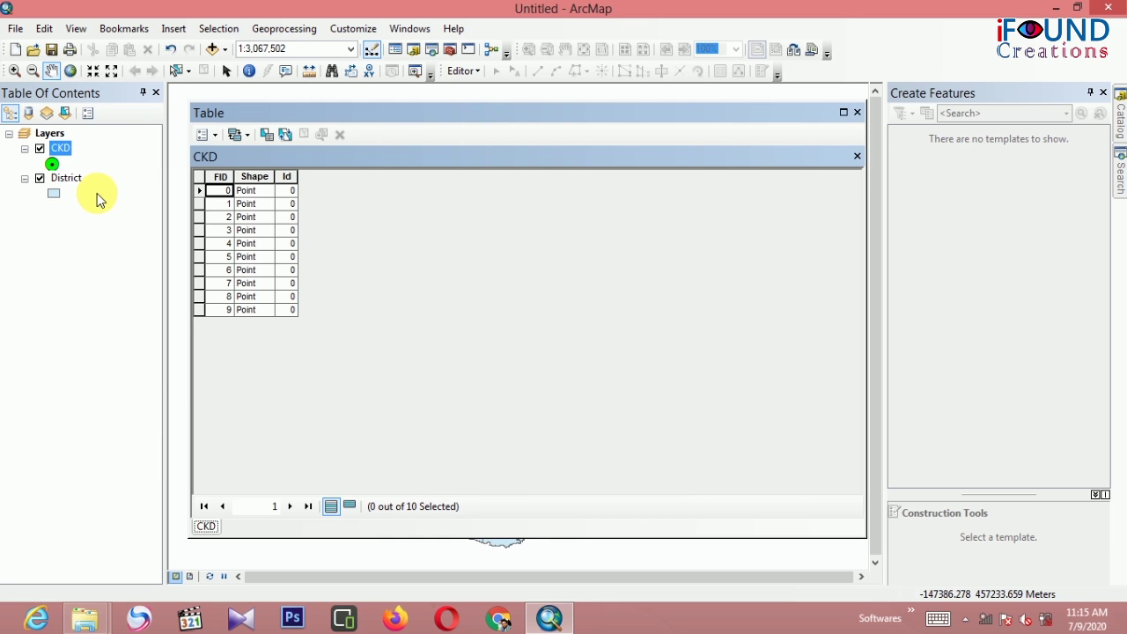
left_click(857, 112)
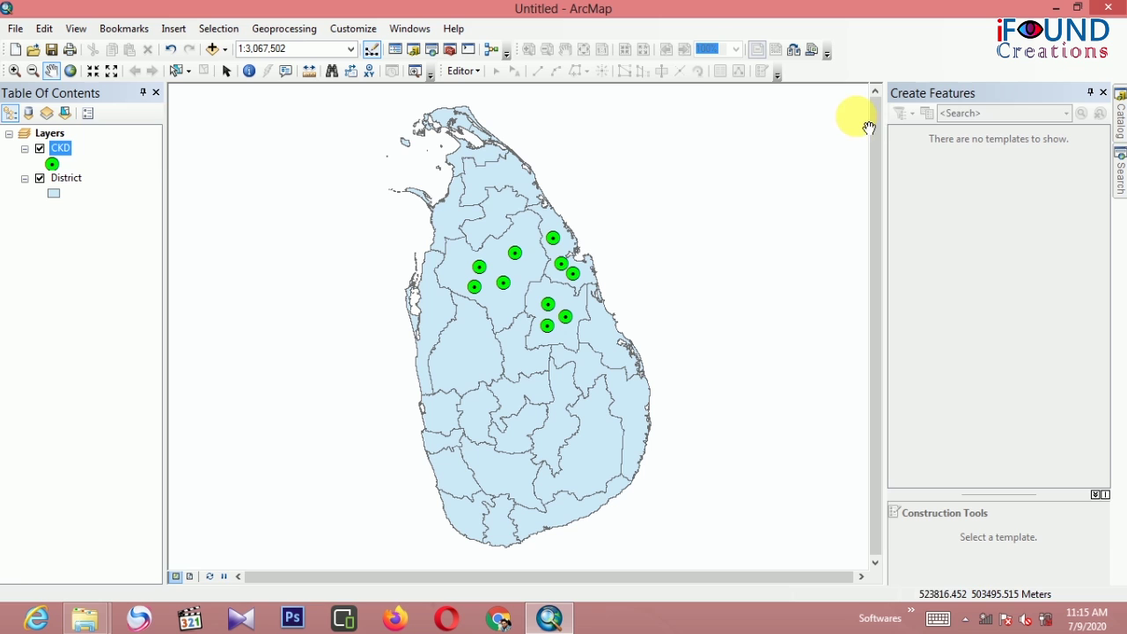
right_click(66, 147)
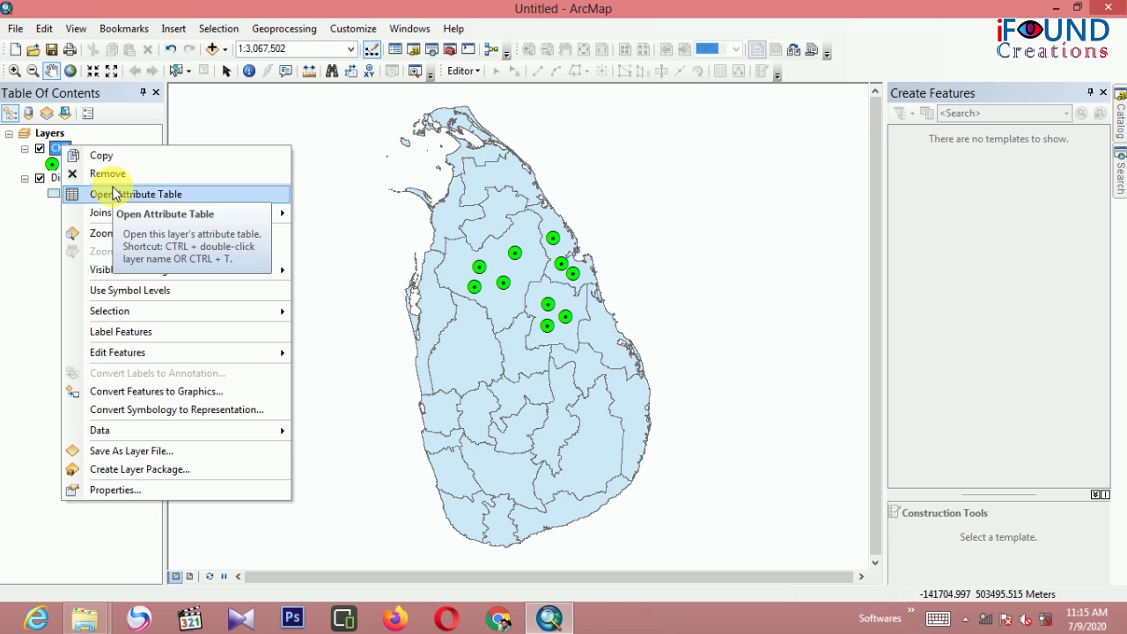
left_click(113, 193)
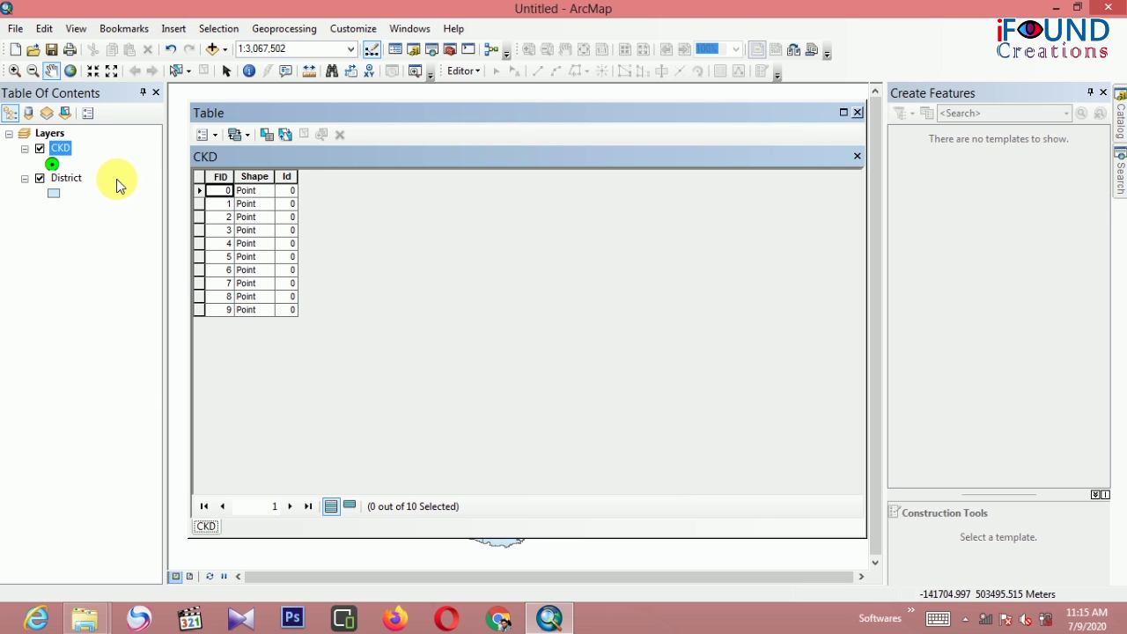
left_click(858, 114)
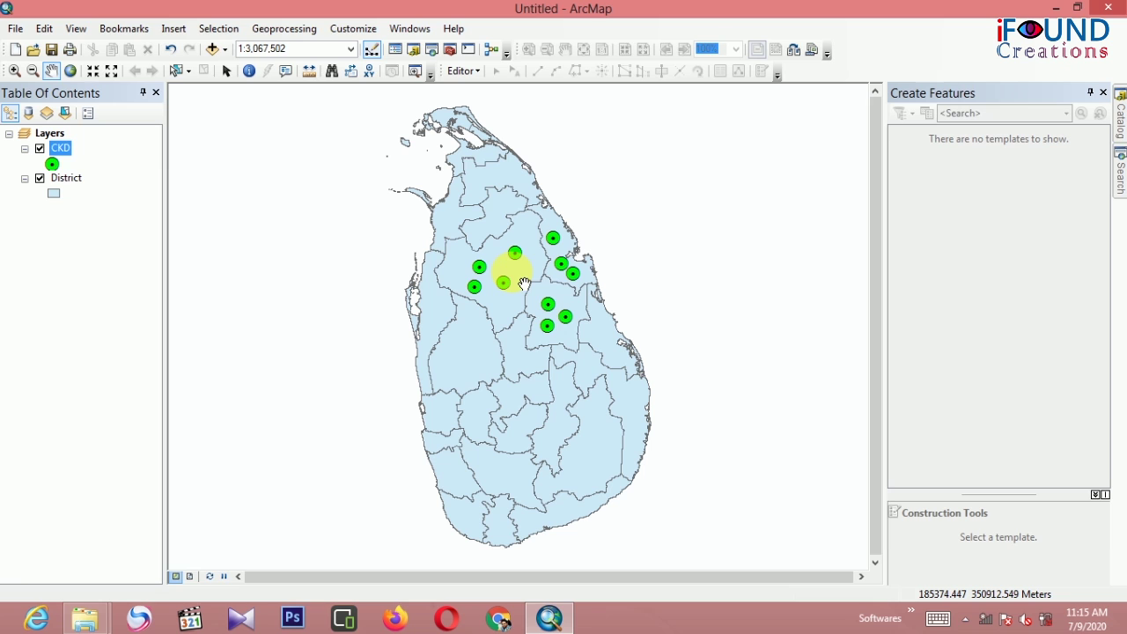
Add a field named Xcord with type Float to the CKD layer's attribute table
right_click(62, 151)
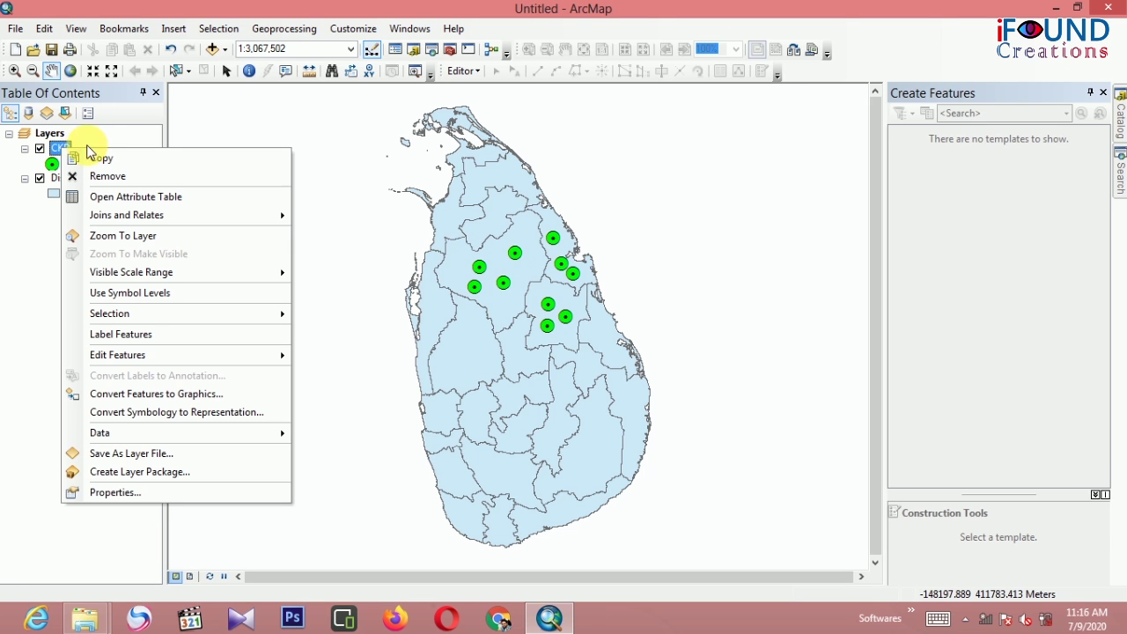
left_click(99, 196)
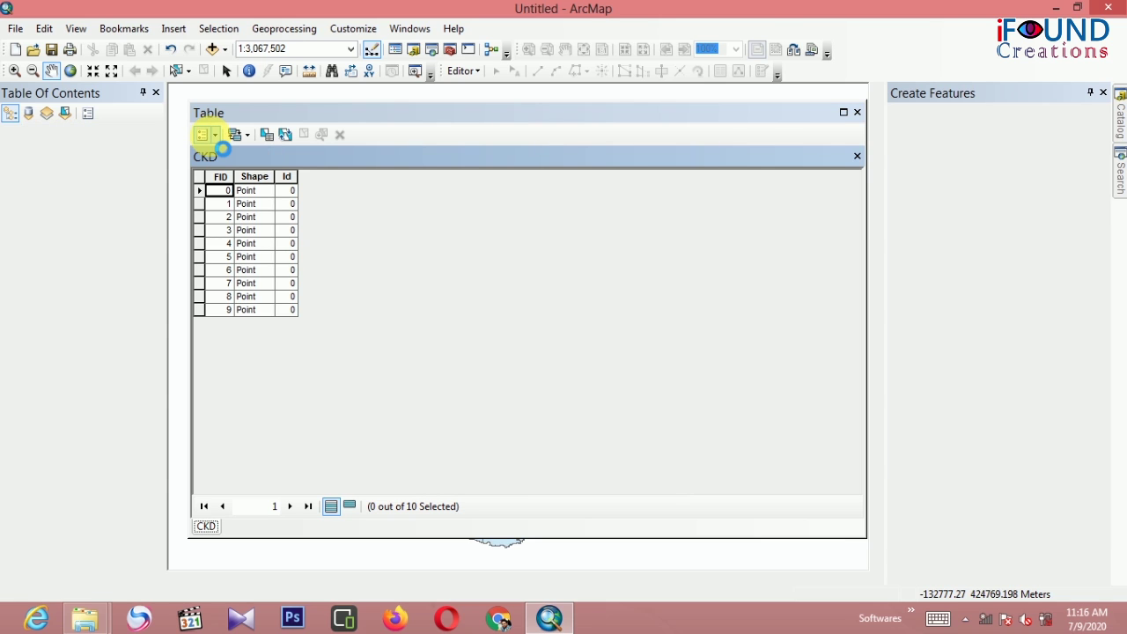
left_click(204, 136)
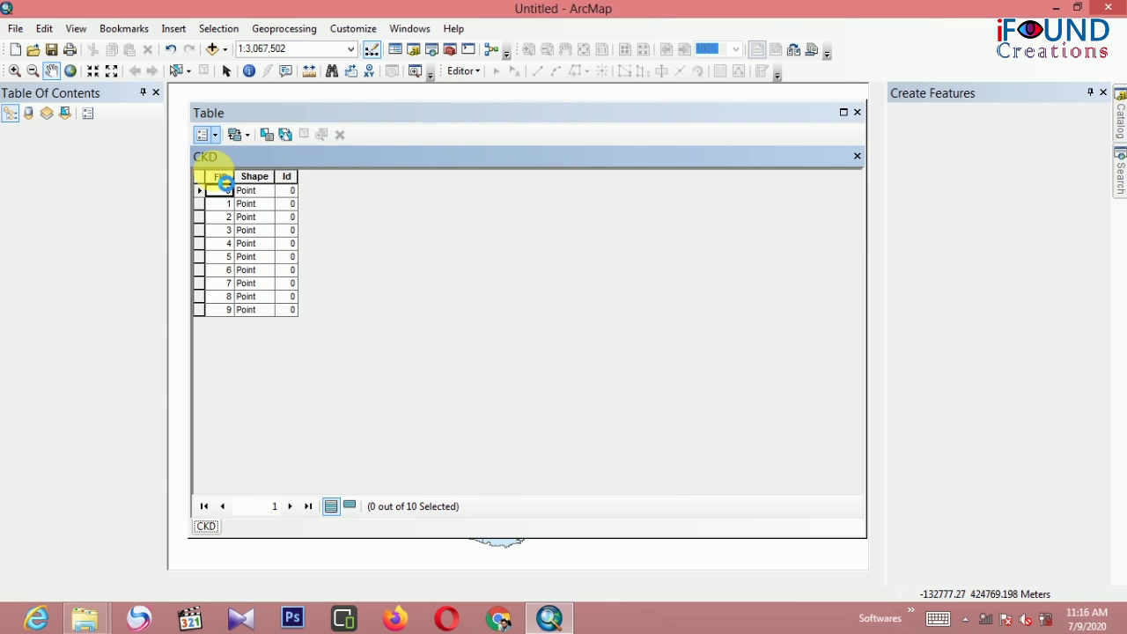
left_click(236, 253)
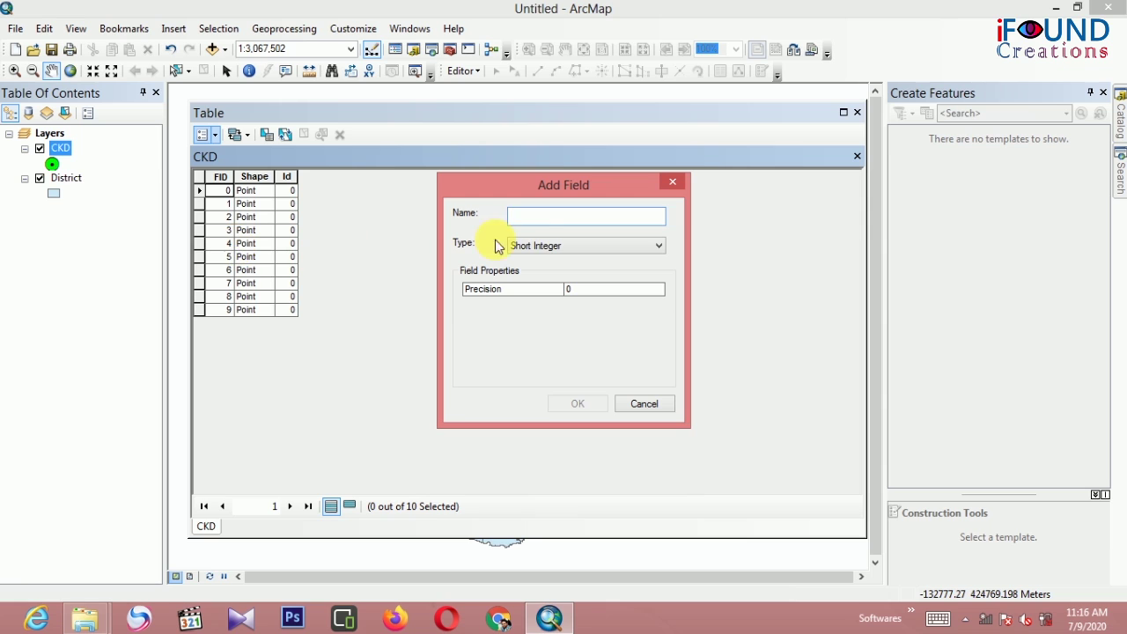
left_click(527, 218)
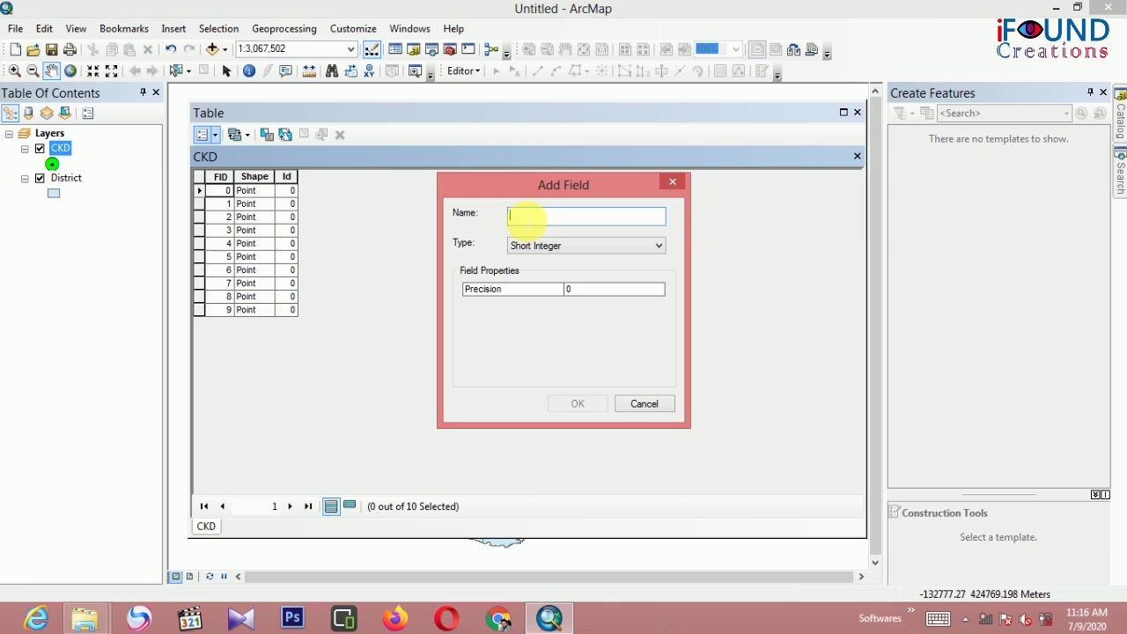
type("Xco")
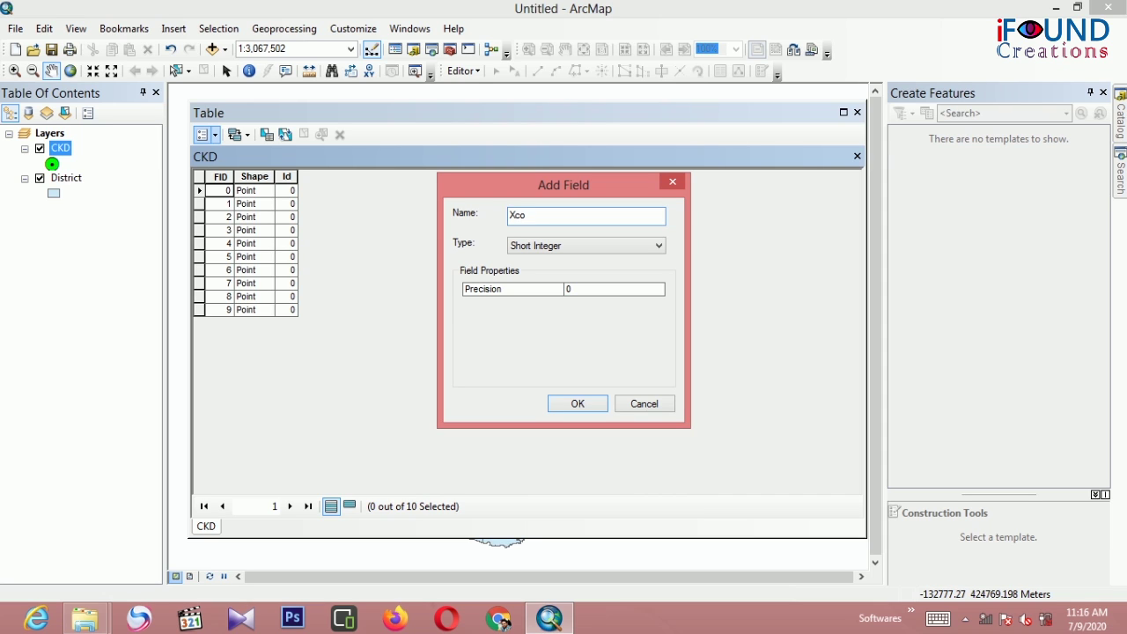
type("rd")
left_click(573, 245)
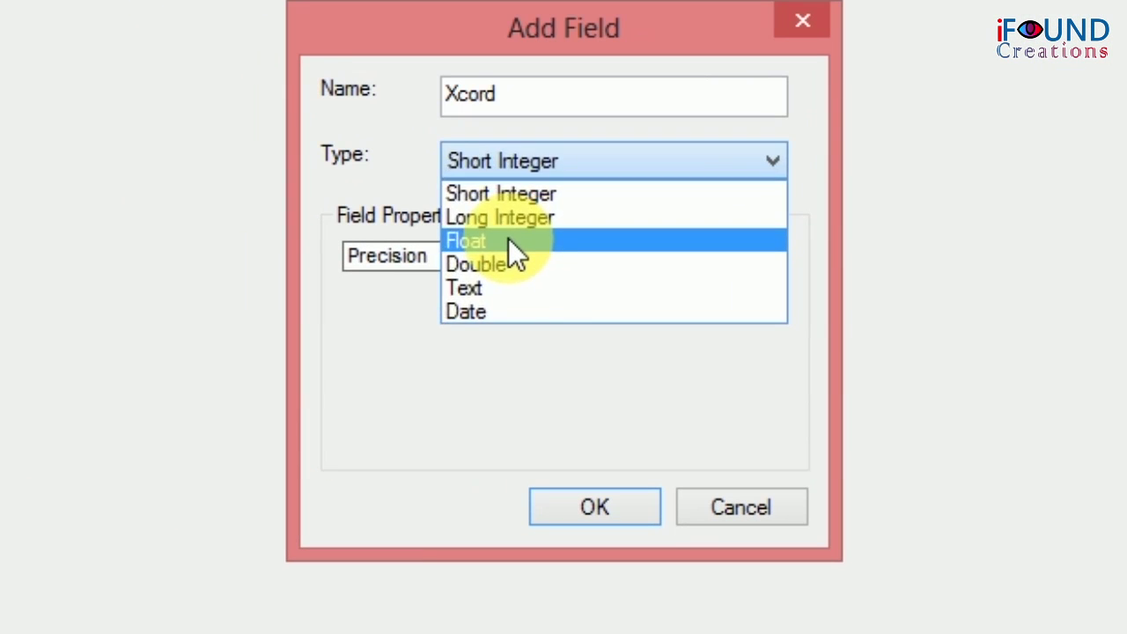
left_click(537, 284)
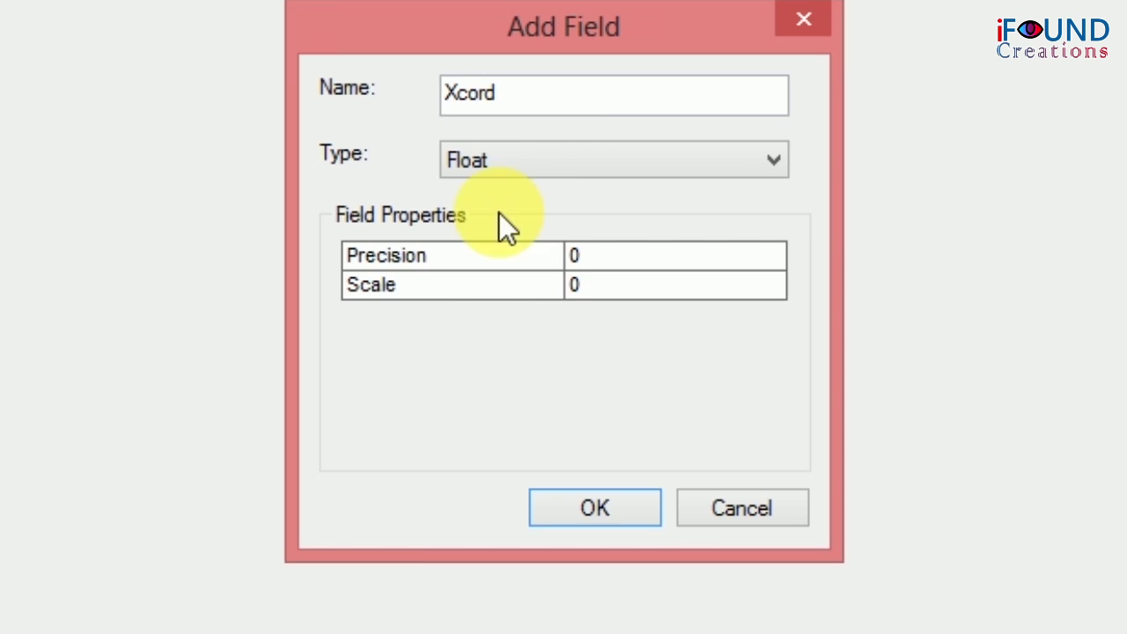
left_click(574, 248)
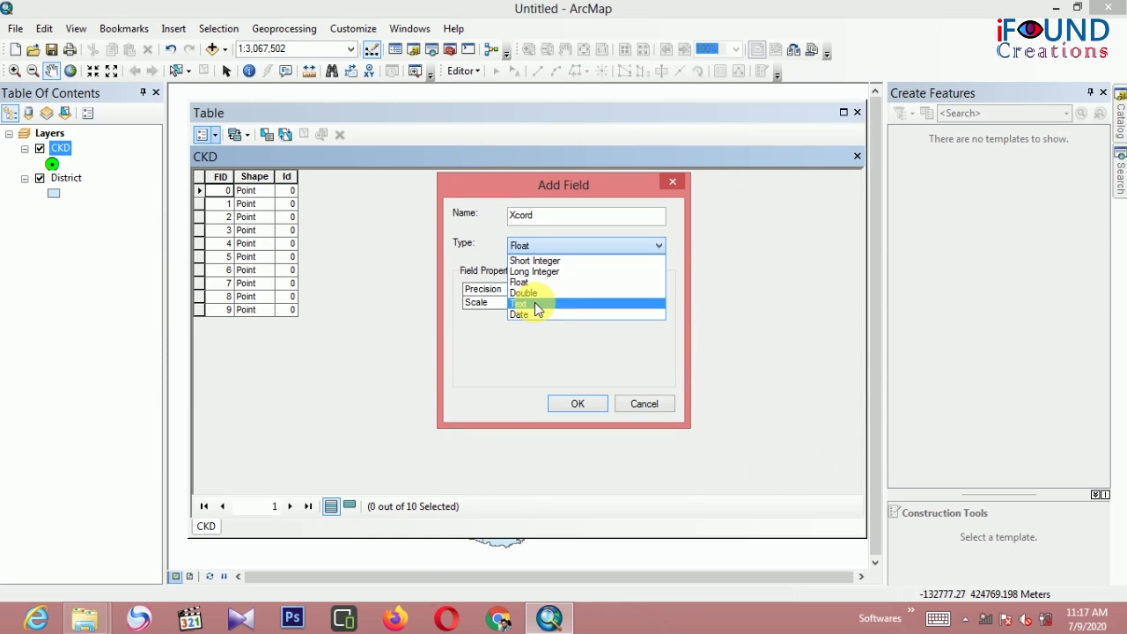
left_click(531, 350)
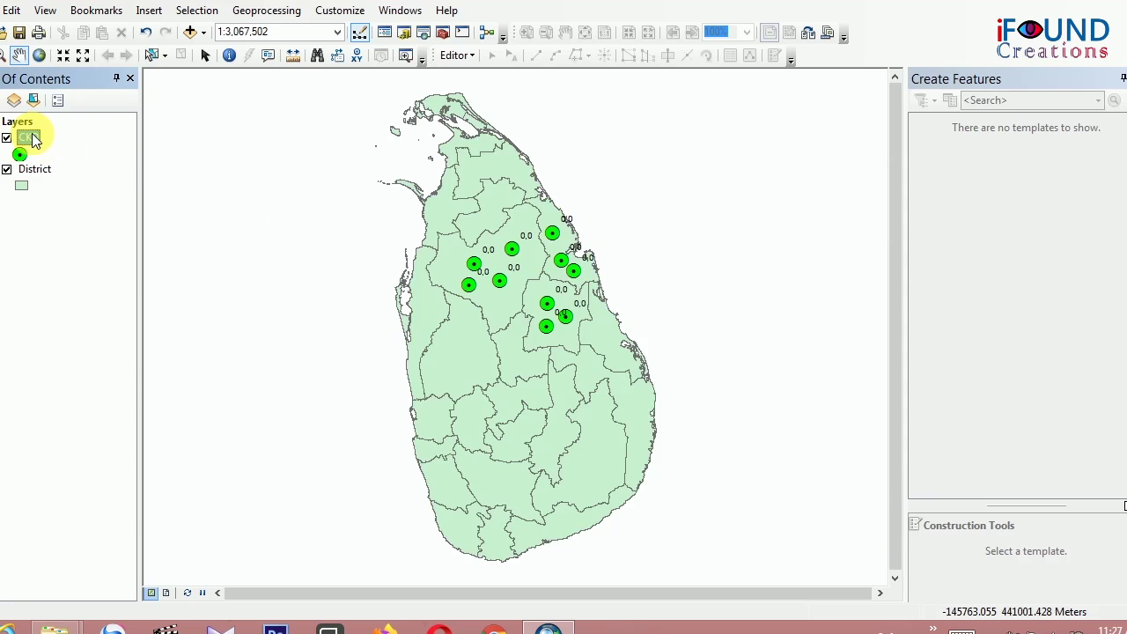
Calculate geometry for the XCORD field in the CKD attribute table as X Coordinate of Point in Meters, using the data source's coordinate system
right_click(30, 139)
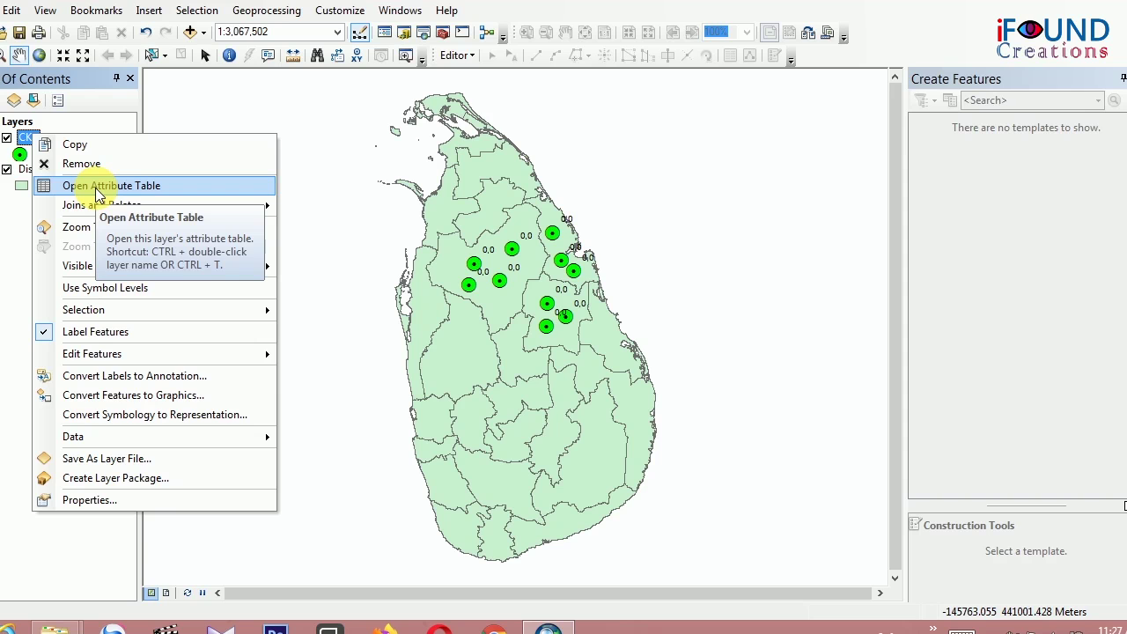
left_click(95, 187)
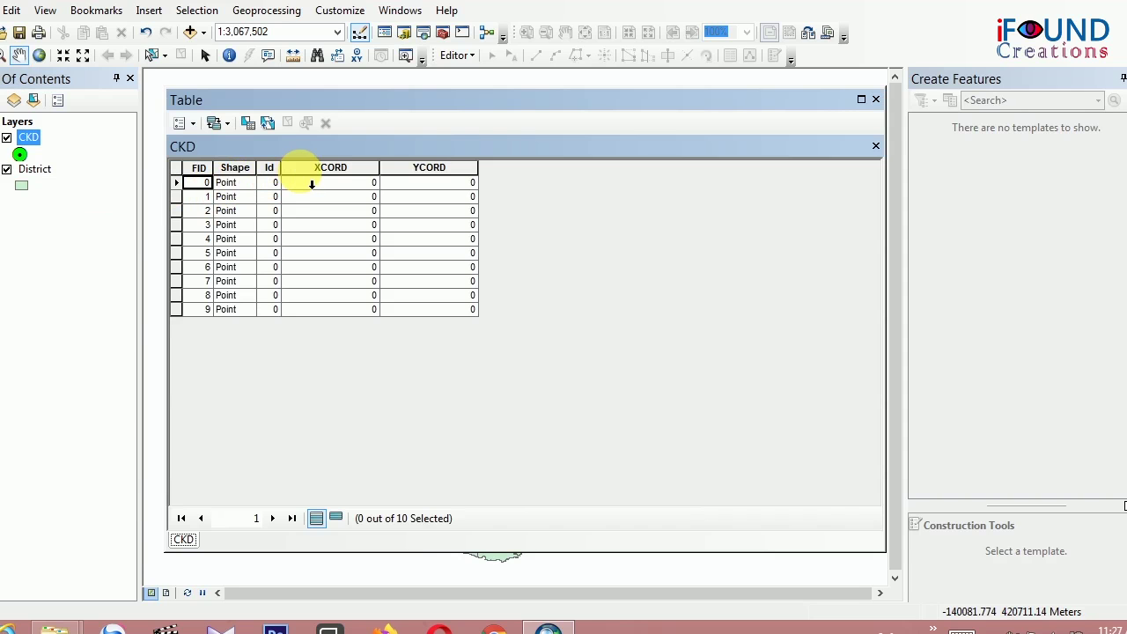
left_click(300, 171)
right_click(300, 170)
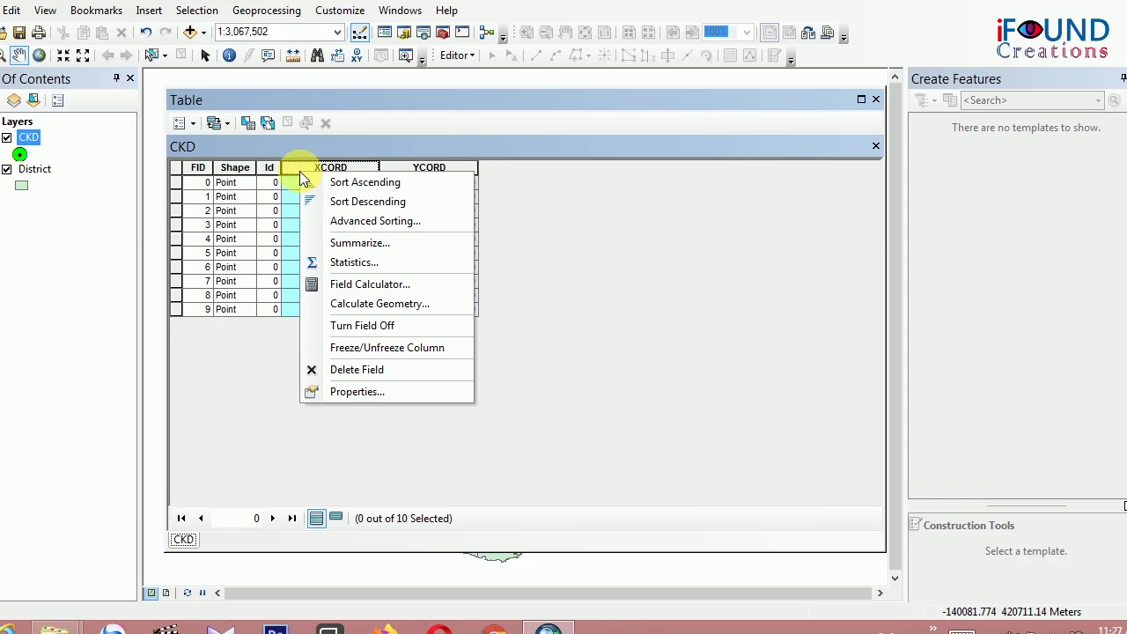
left_click(335, 301)
left_click(497, 341)
left_click(630, 410)
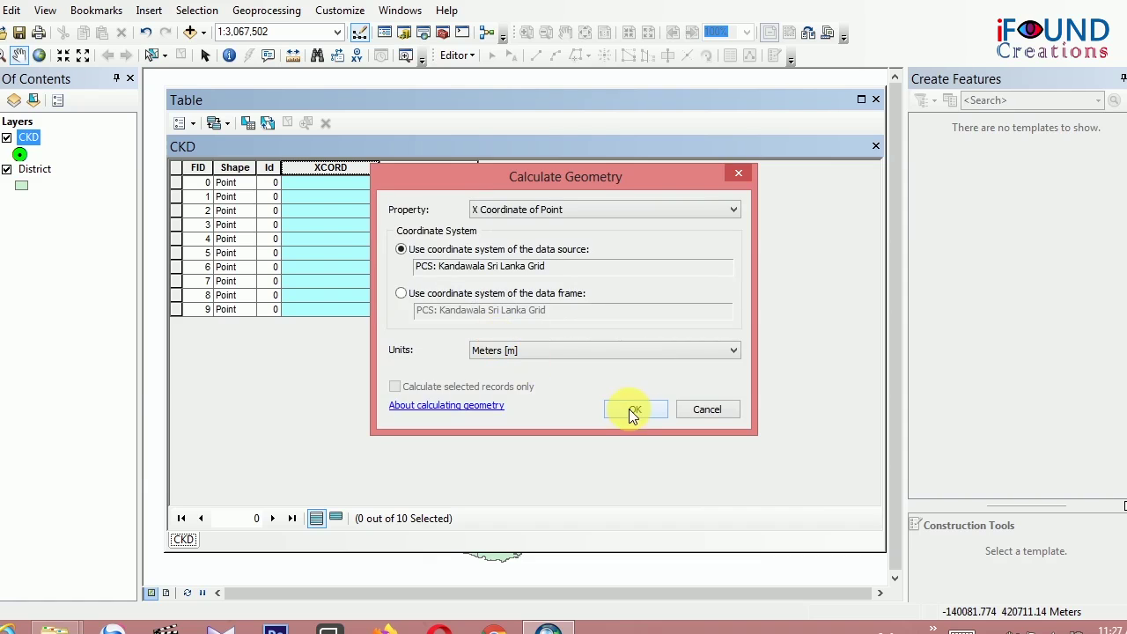
left_click(652, 215)
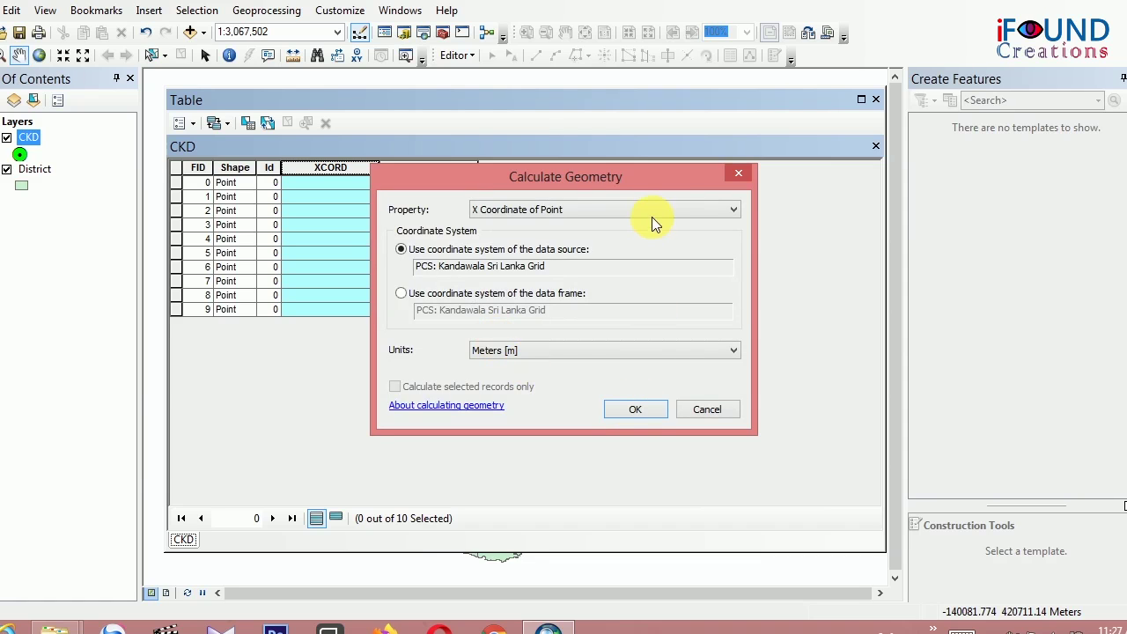
left_click(644, 203)
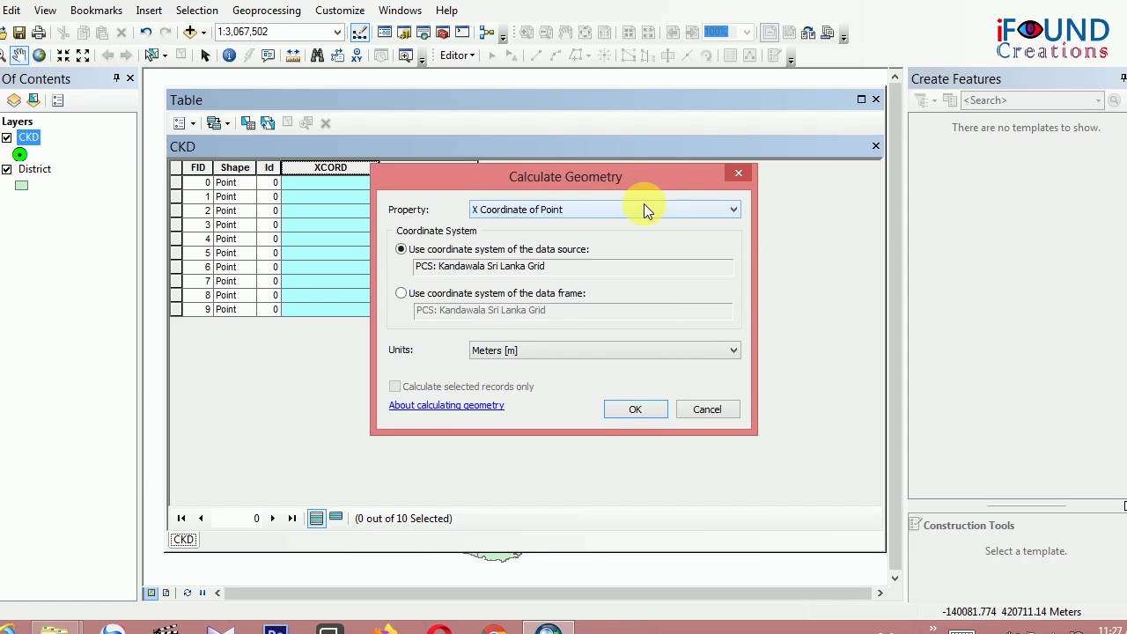
left_click(631, 415)
left_click(631, 357)
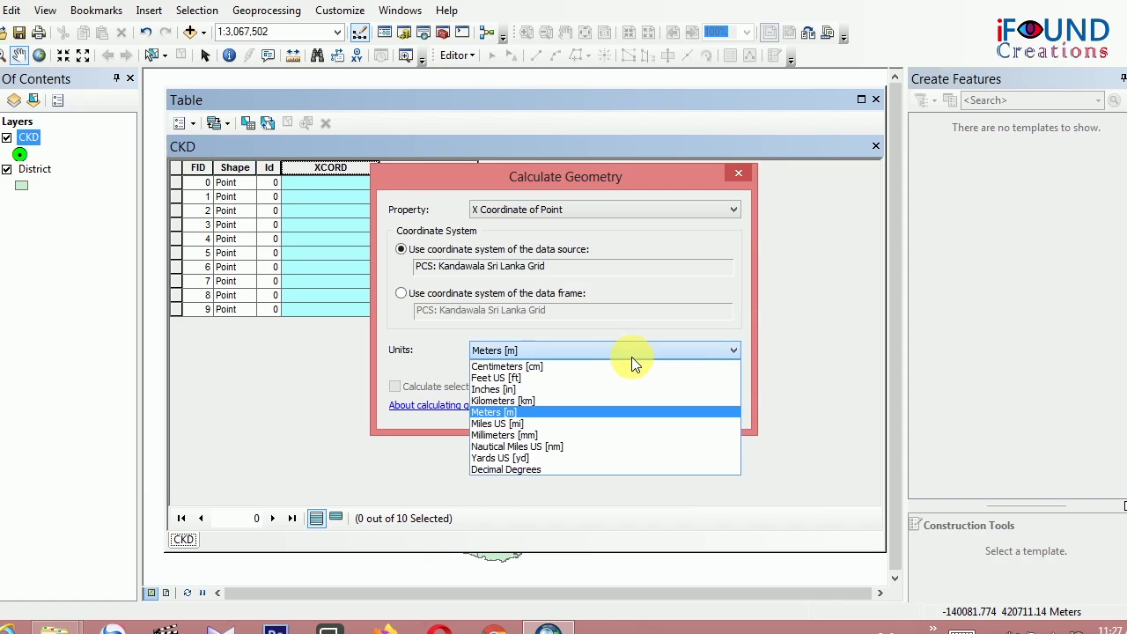
left_click(644, 411)
left_click(645, 411)
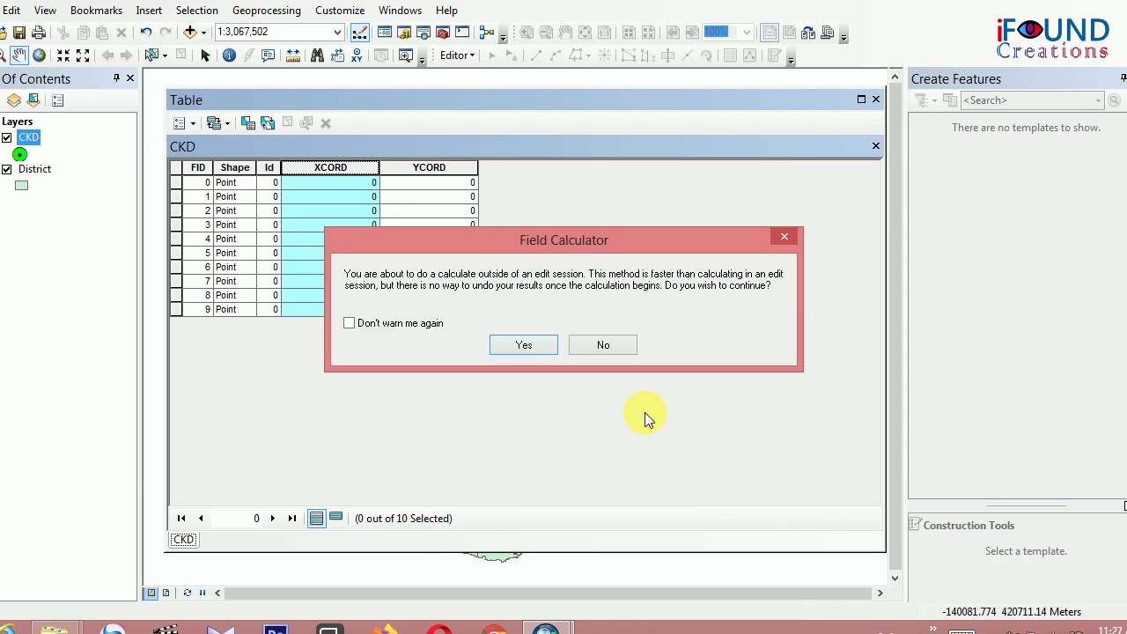
left_click(520, 345)
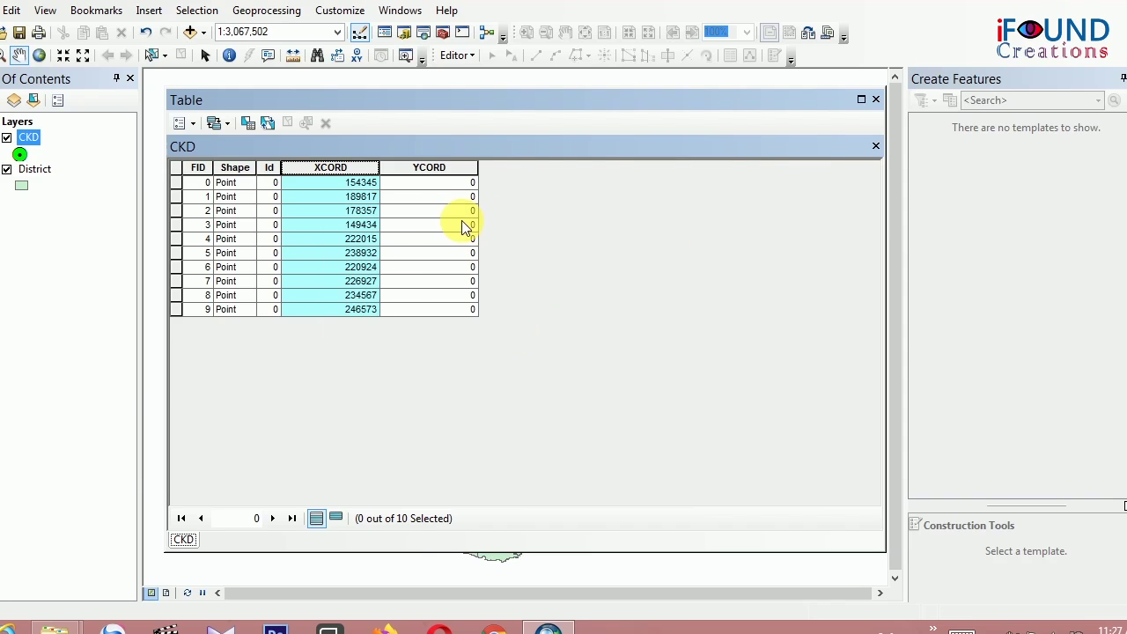
Calculate geometry for the YCORD field as Y Coordinate of Point in Meters, using the data source's coordinate system
right_click(436, 167)
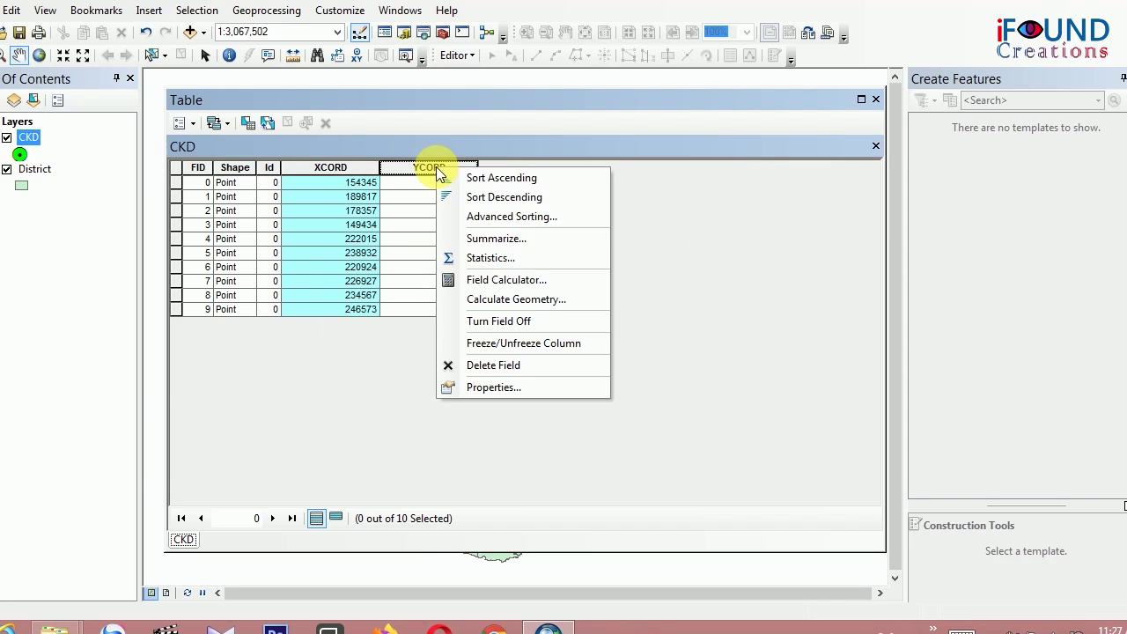
left_click(491, 298)
left_click(512, 349)
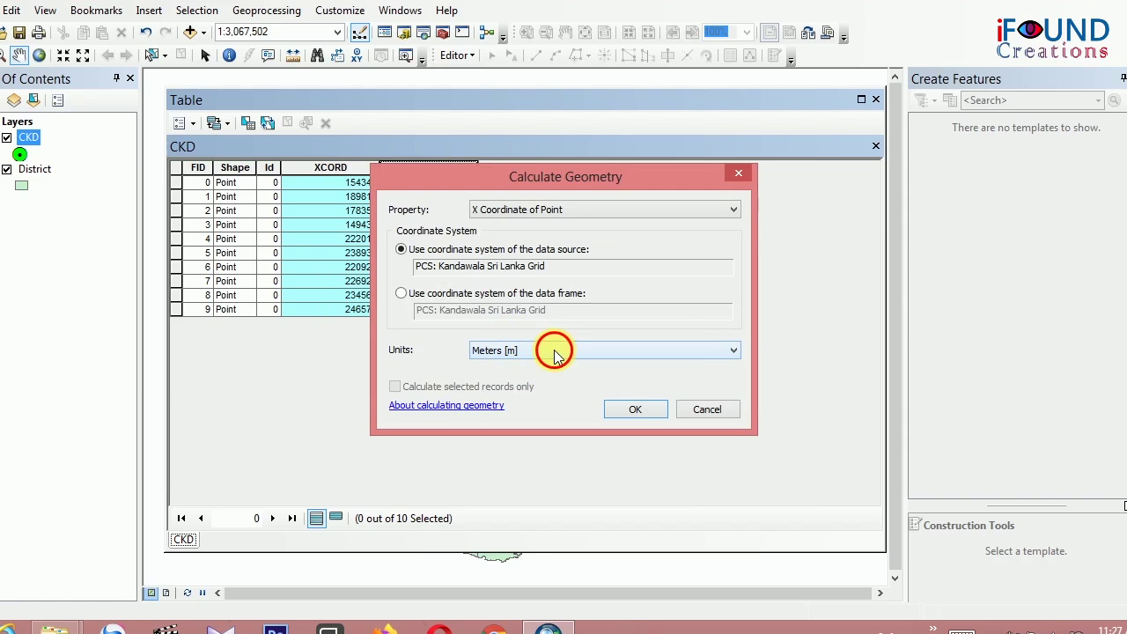
left_click(554, 350)
left_click(553, 349)
left_click(556, 209)
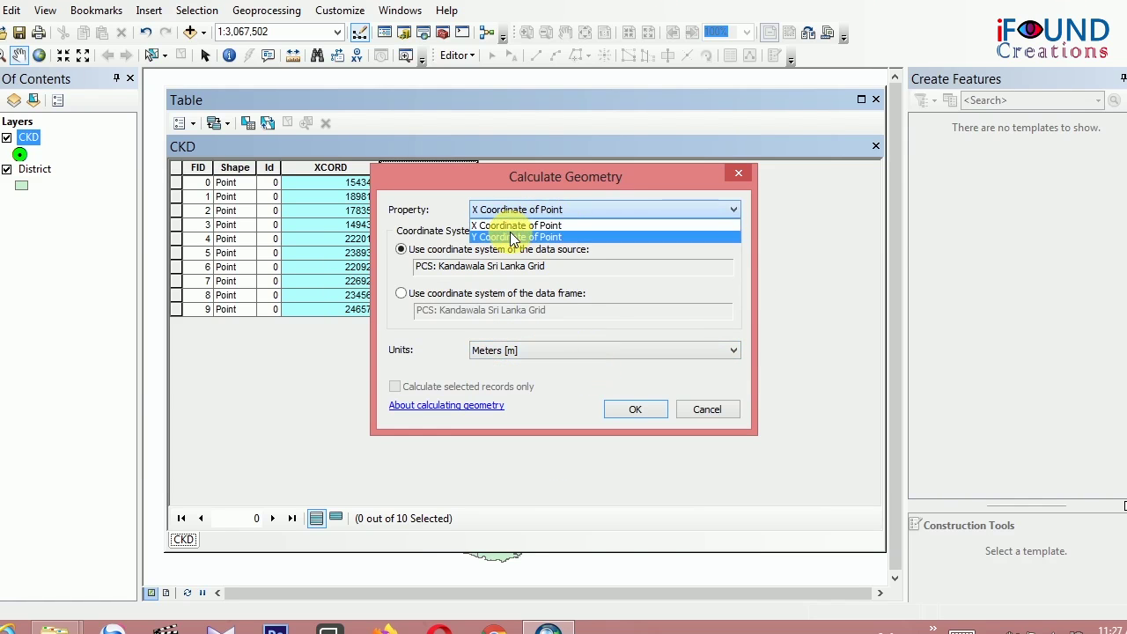
left_click(513, 238)
left_click(631, 403)
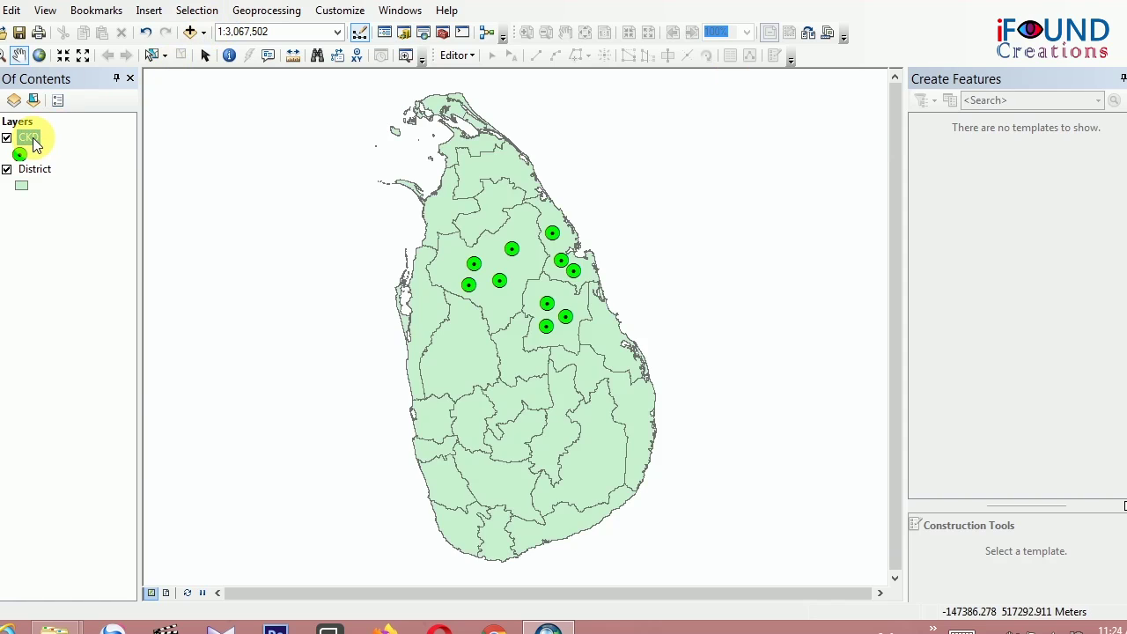
Extend the CKD layer's label expression with the coordinate fields separated by a comma: [XCORD] &","& [YCORD]
right_click(34, 141)
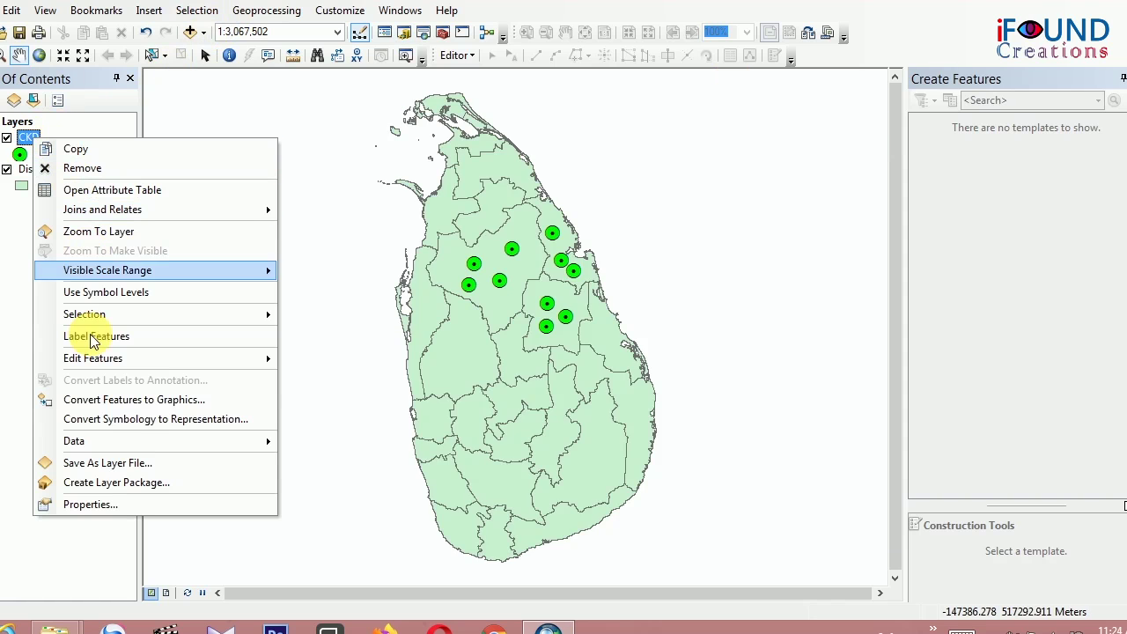
left_click(89, 503)
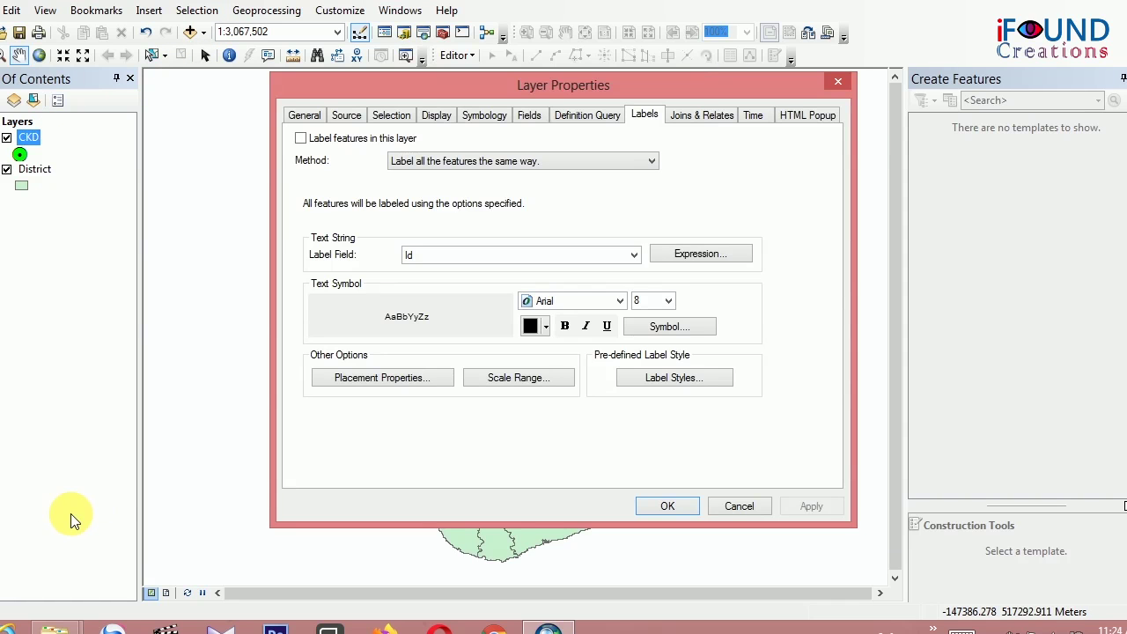
left_click(672, 253)
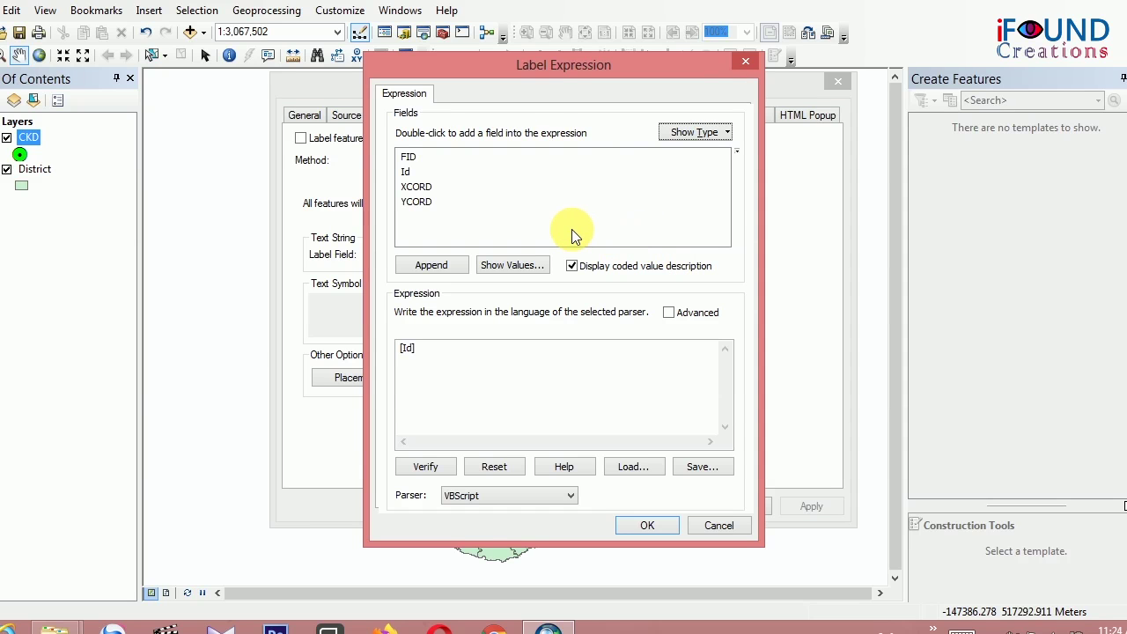
double_click(419, 188)
left_click(478, 352)
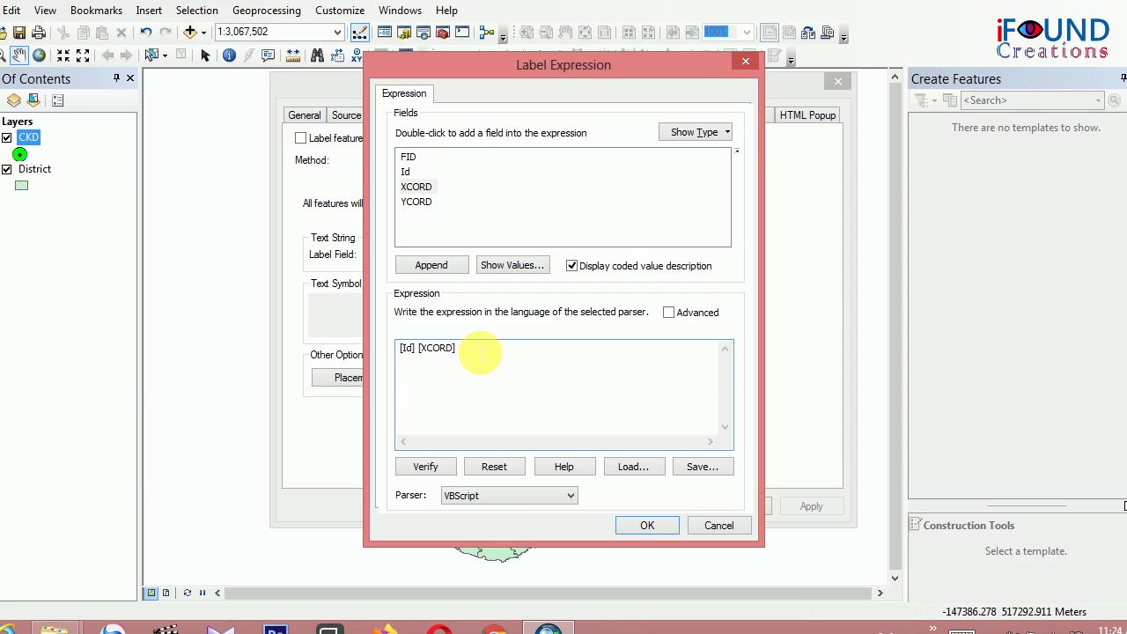
type("&")
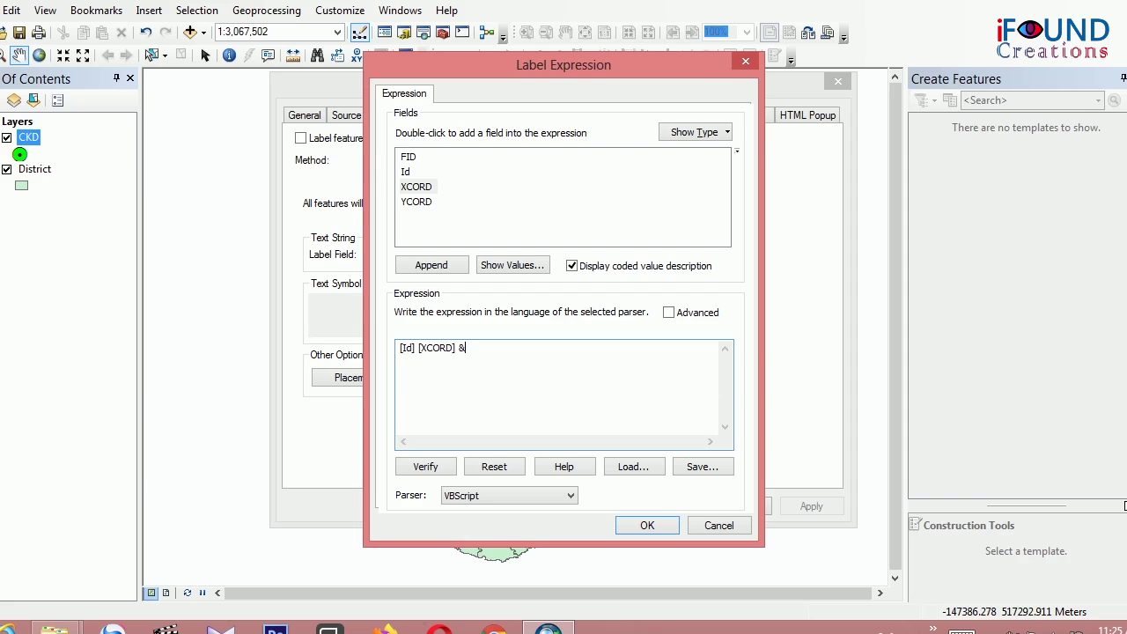
type("\"\"")
type("&")
double_click(418, 203)
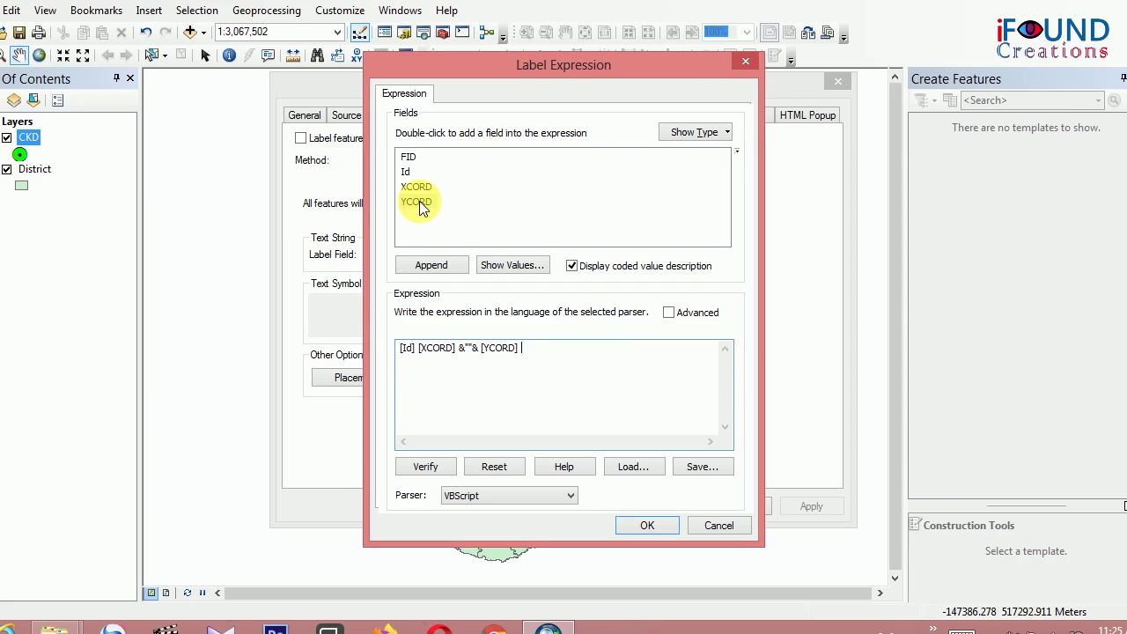
left_click(695, 405)
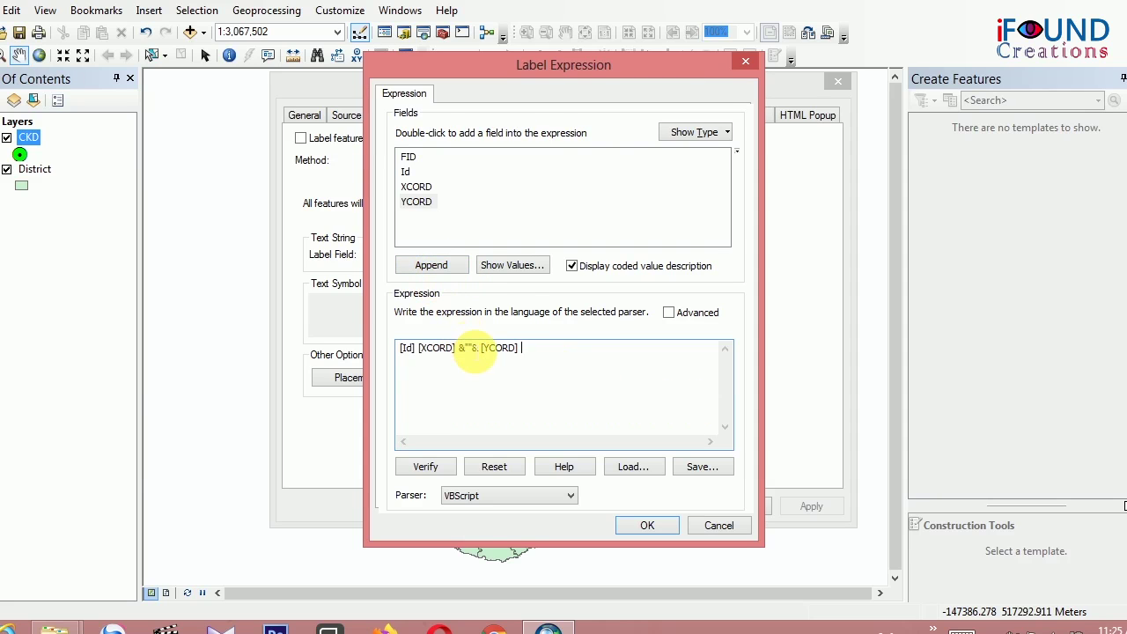
type(",")
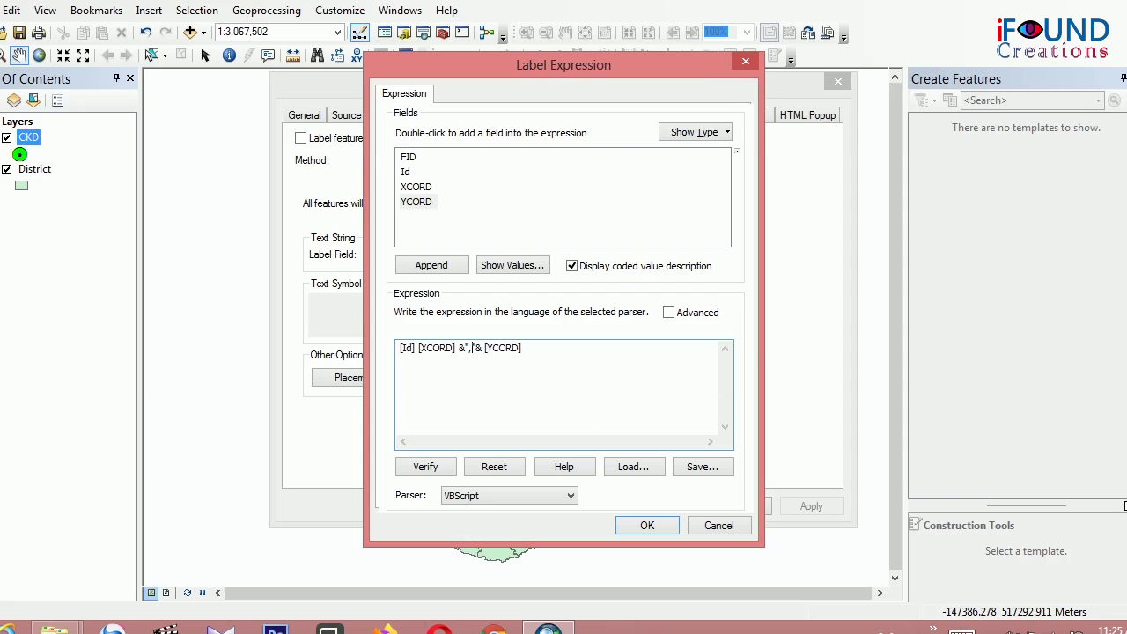
left_click(431, 264)
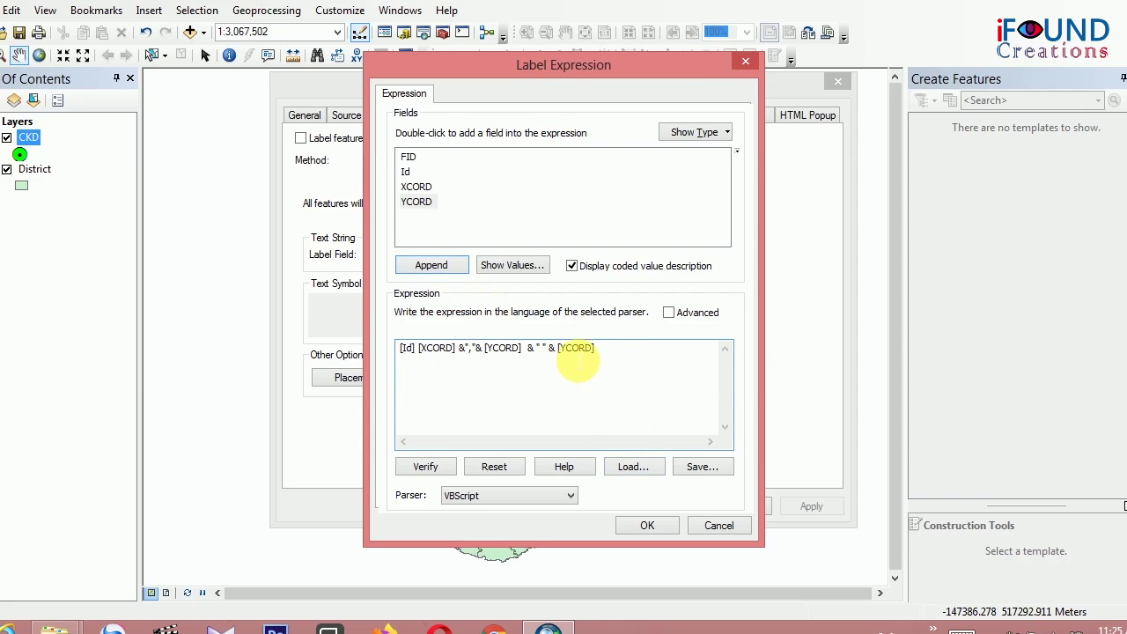
left_click_drag(621, 357, 532, 355)
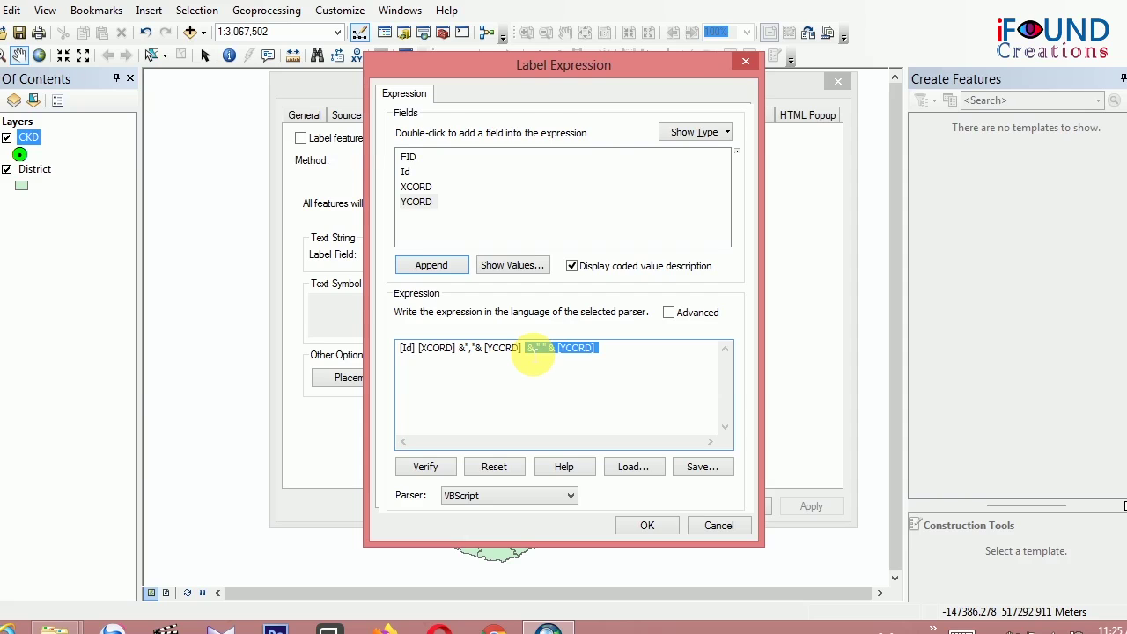
key("Delete")
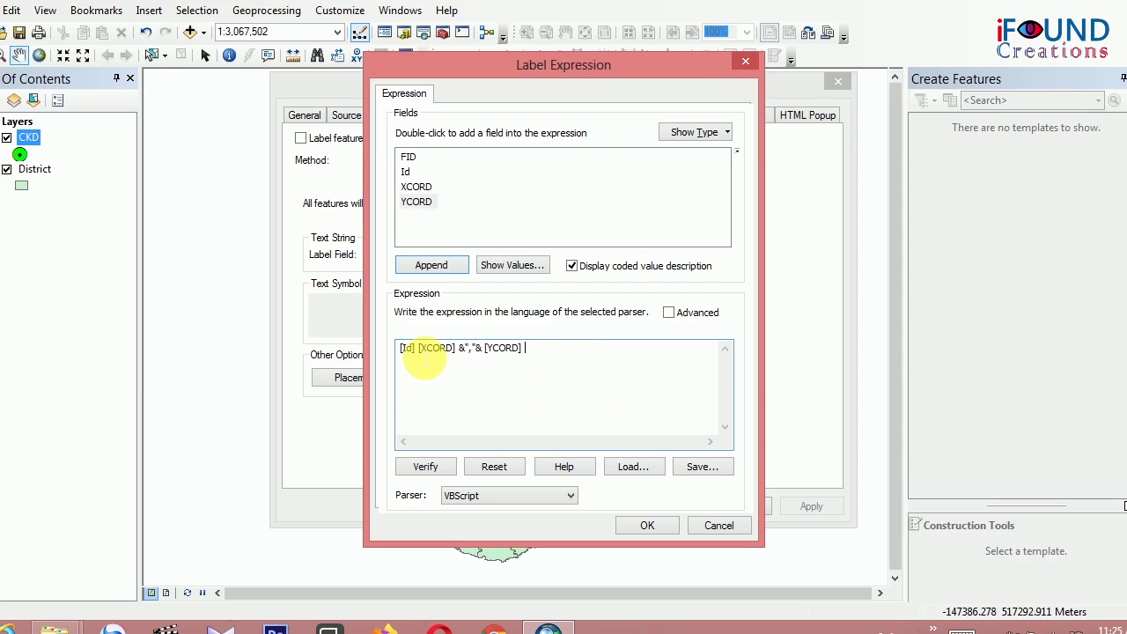
Remove [Id] from the label expression and apply the X,Y coordinate labels to the CKD points on the map
left_click_drag(420, 352, 373, 348)
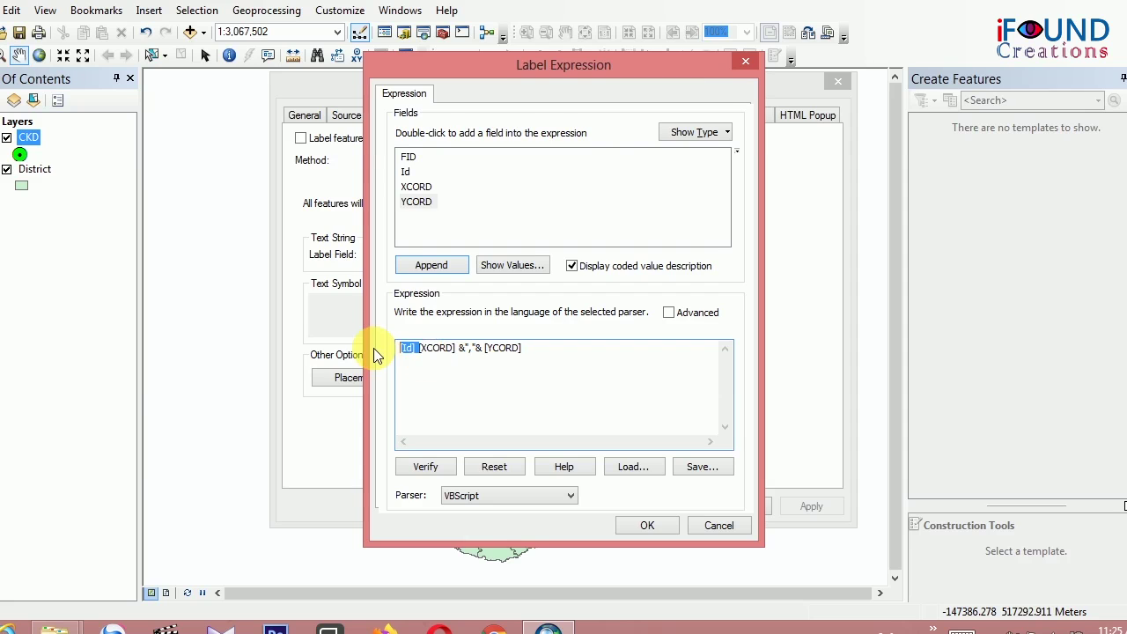
key("Delete")
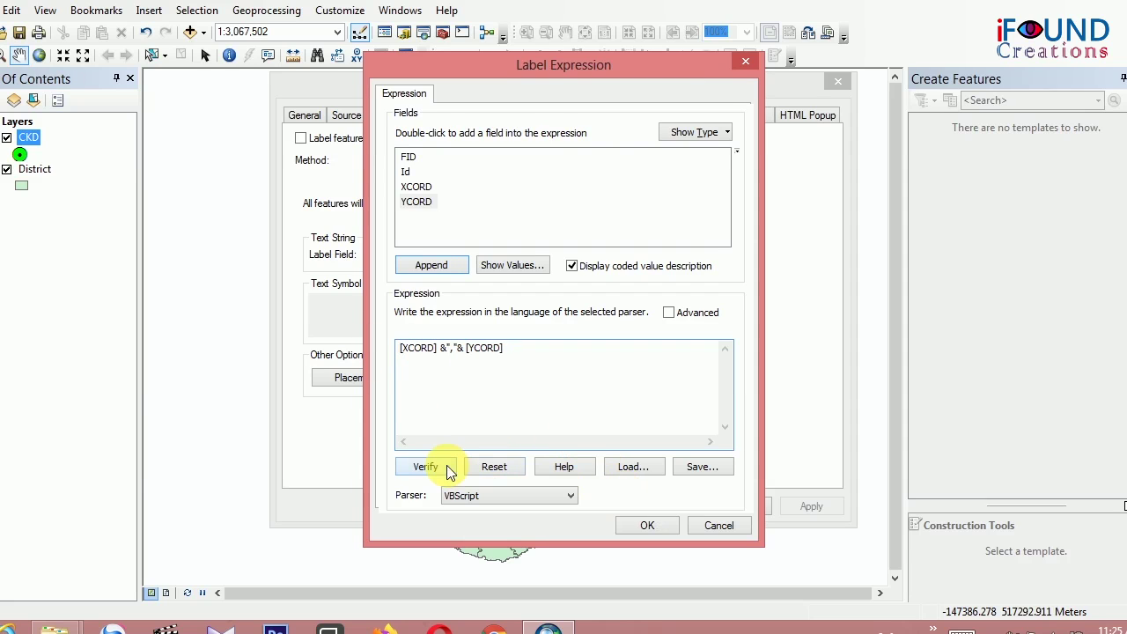
left_click(648, 524)
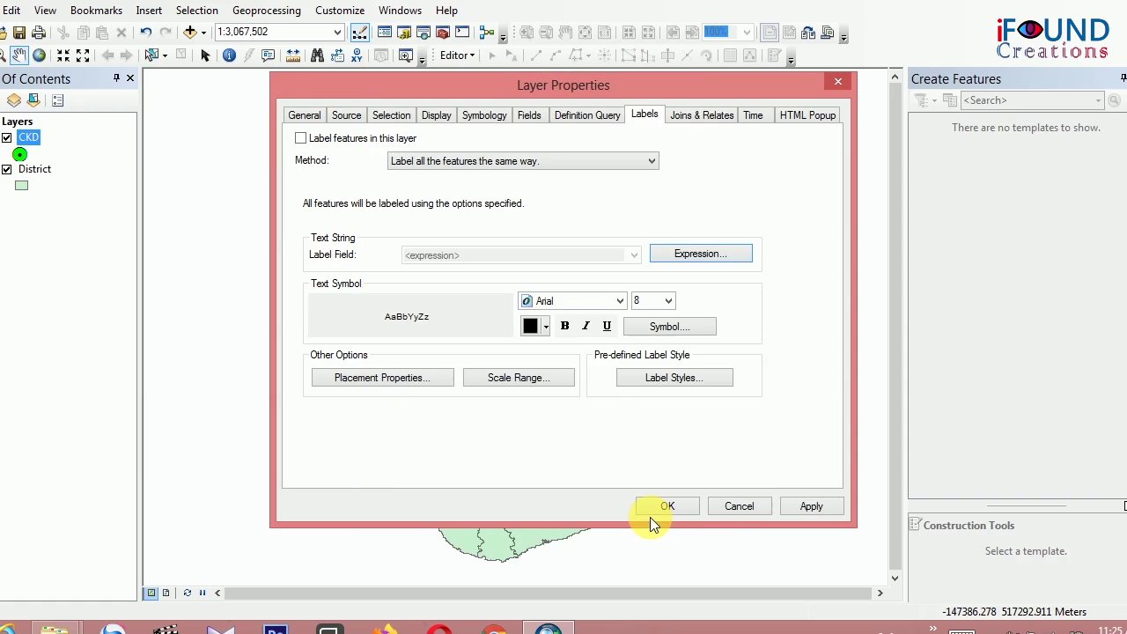
left_click(812, 506)
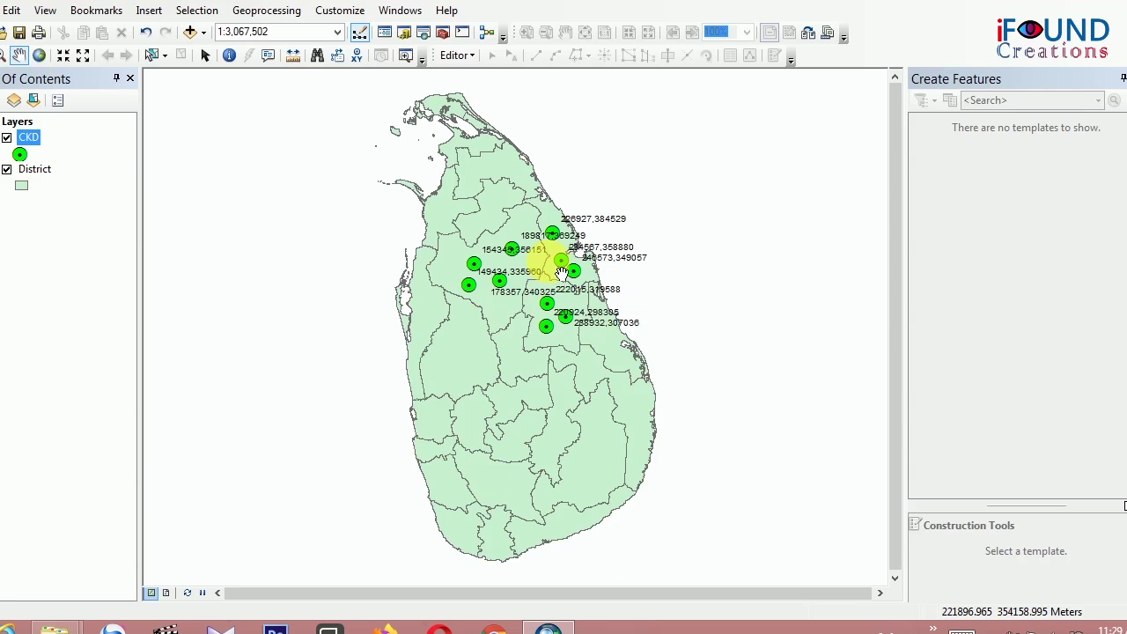
scroll(571, 270, "down", 3)
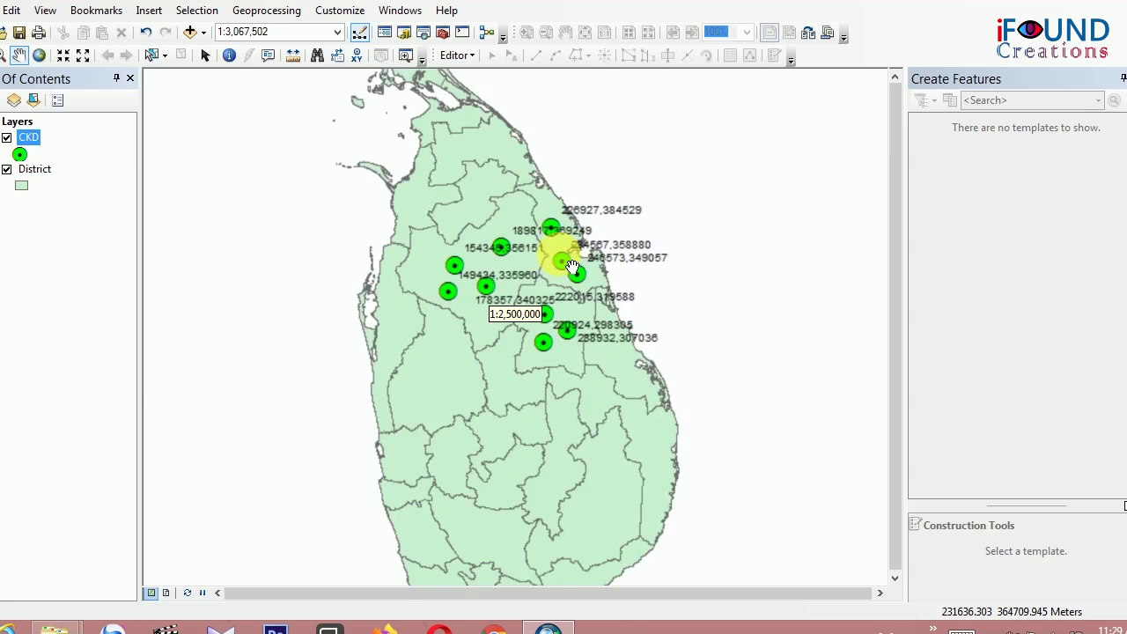
scroll(571, 267, "down", 1)
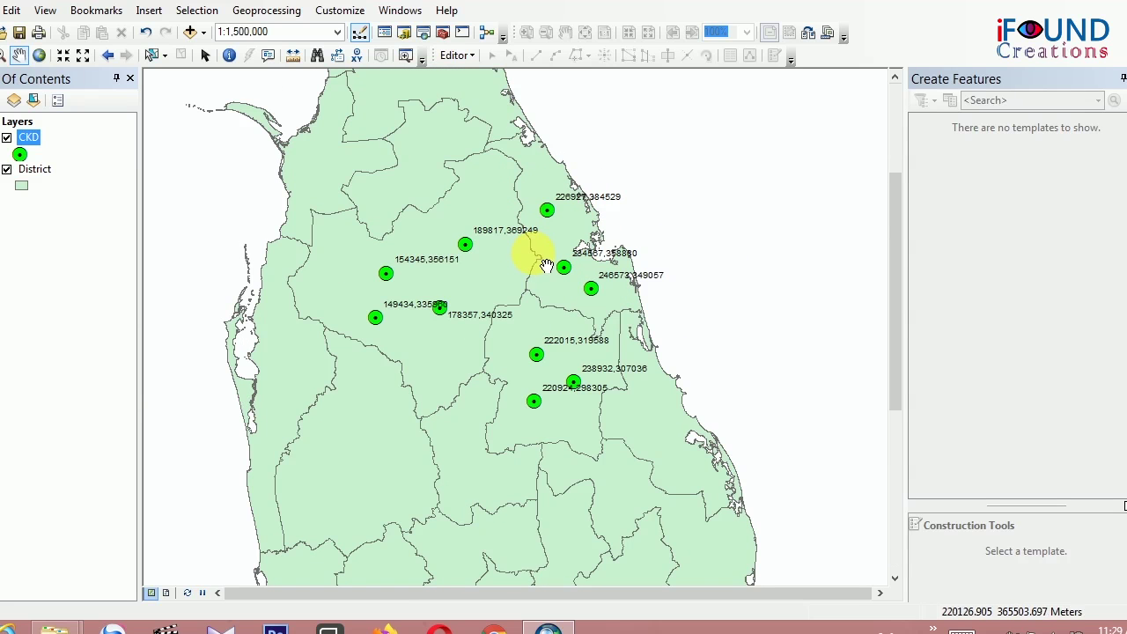
left_click_drag(525, 253, 627, 323)
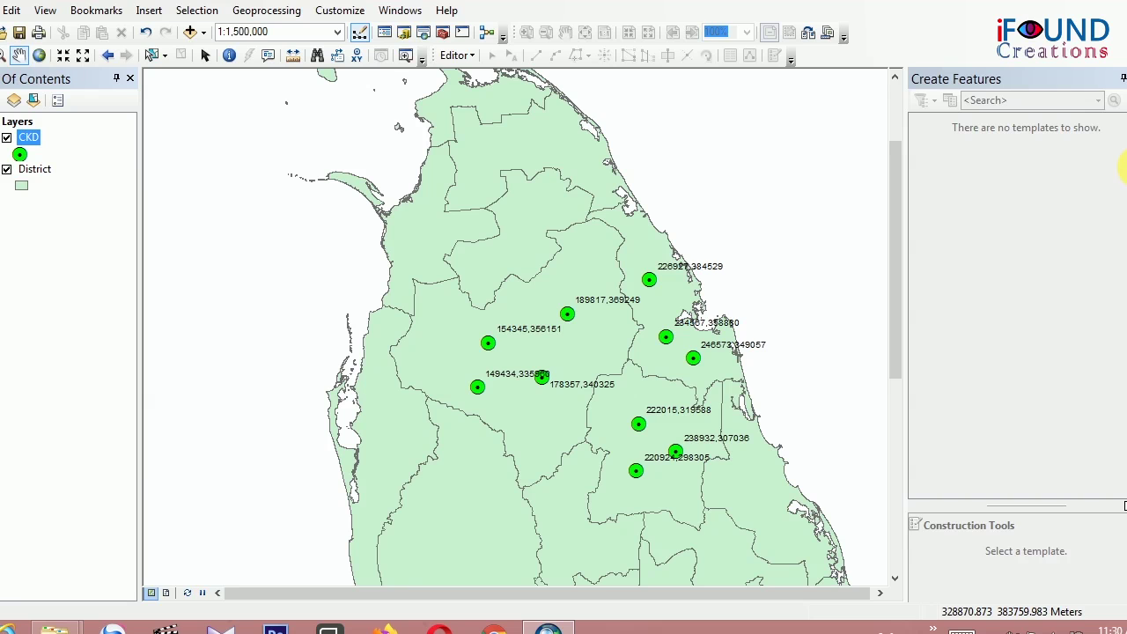
Start a new Point shapefile named TOWNS in the D:\DATA\BGIS data folder
left_click(1123, 132)
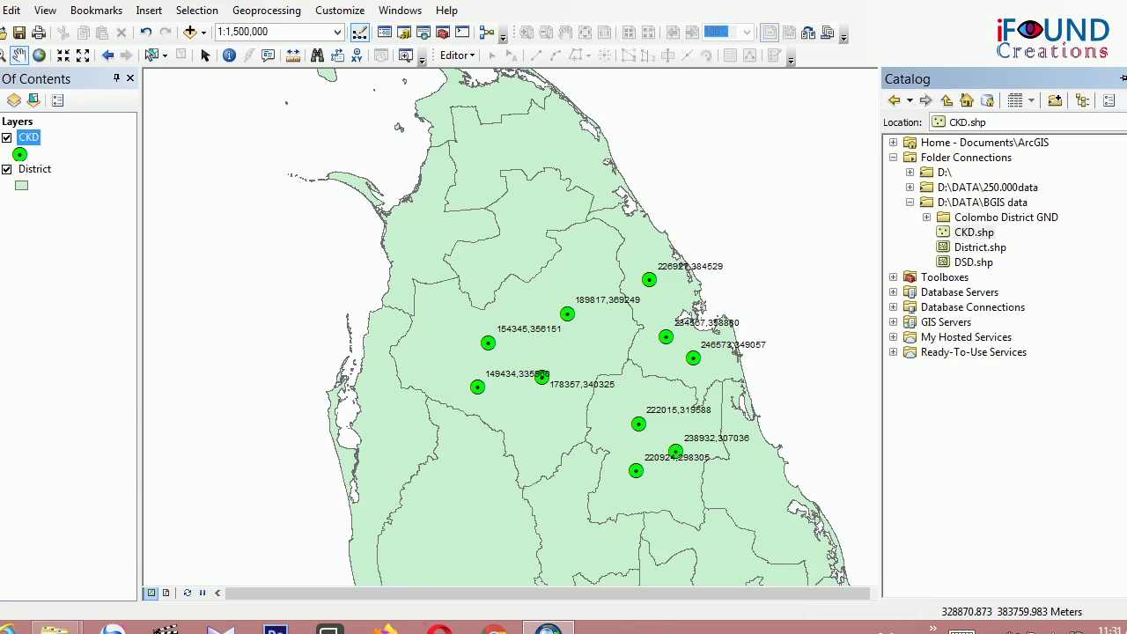
right_click(964, 217)
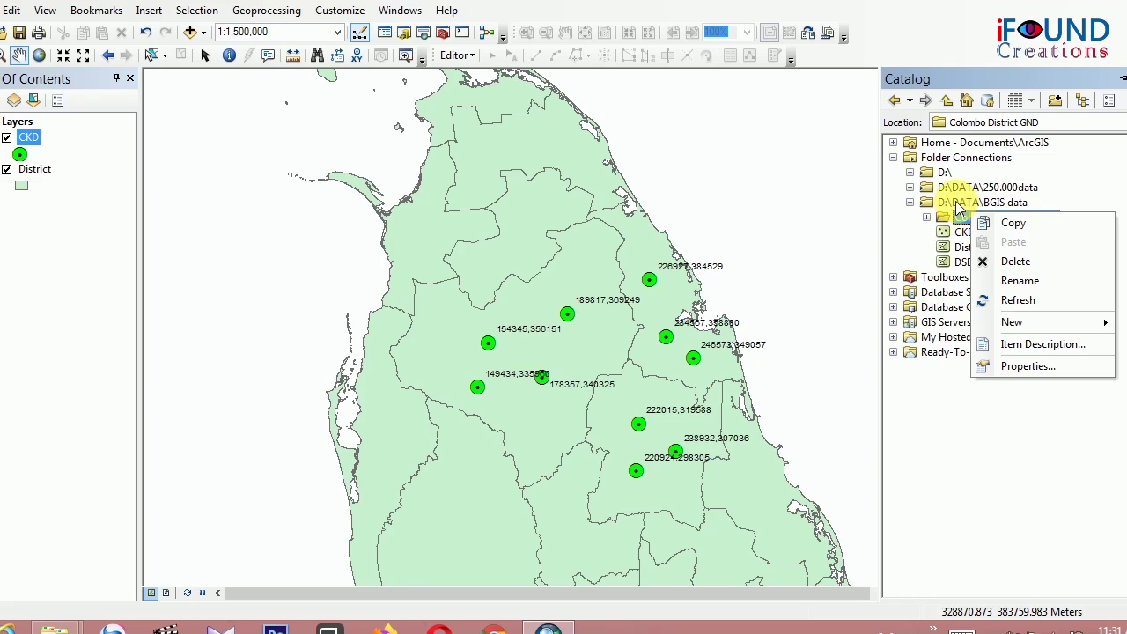
key("m")
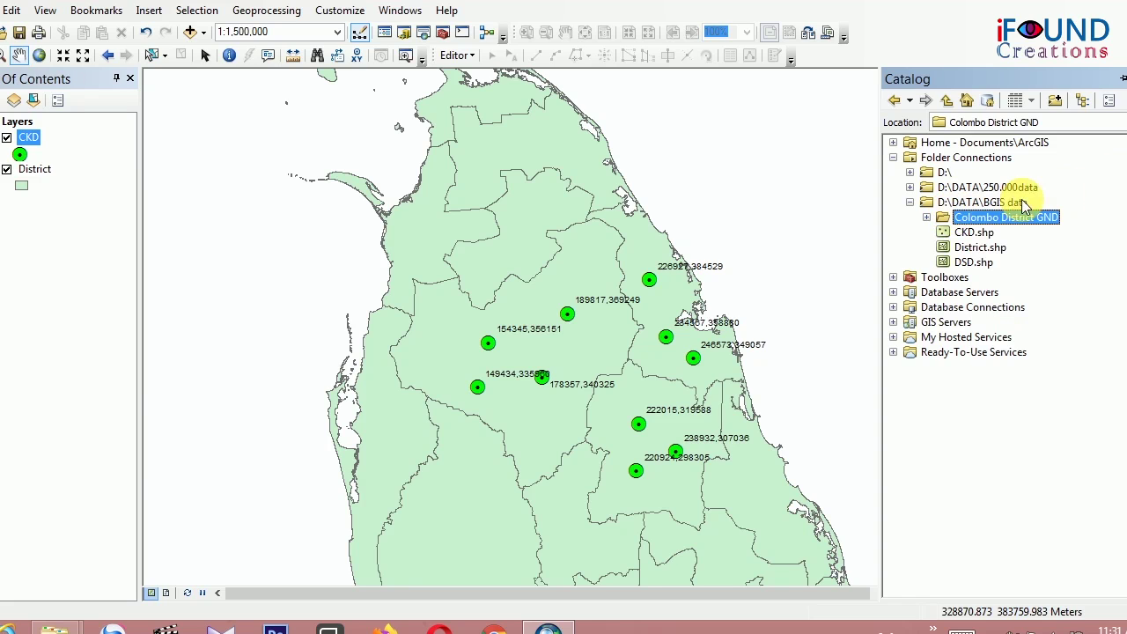
right_click(973, 203)
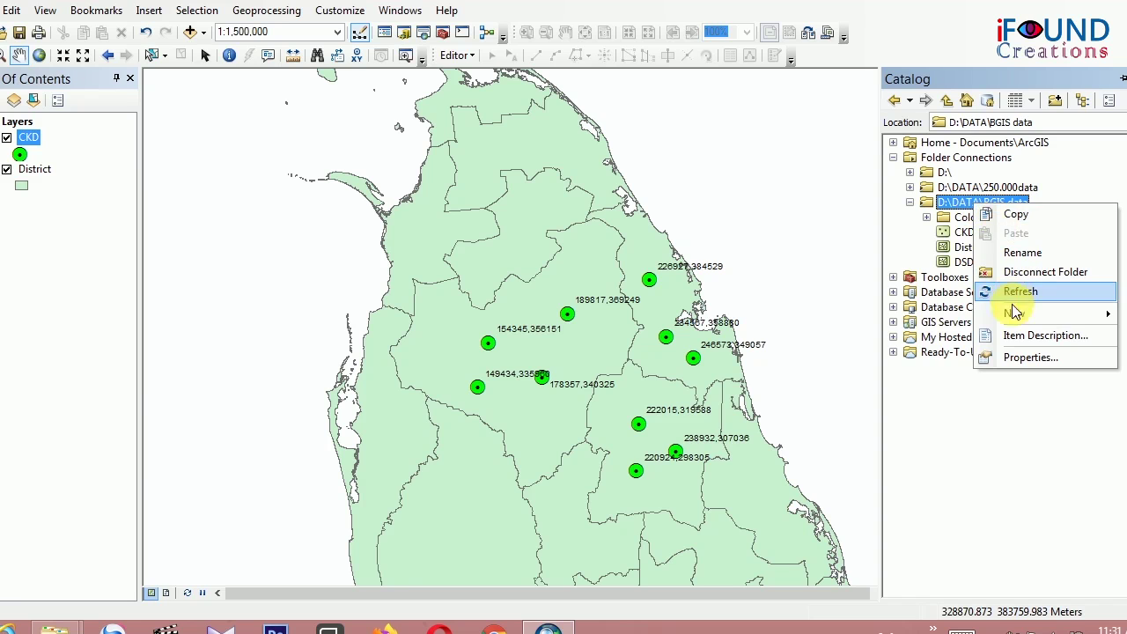
mouse_move(1013, 315)
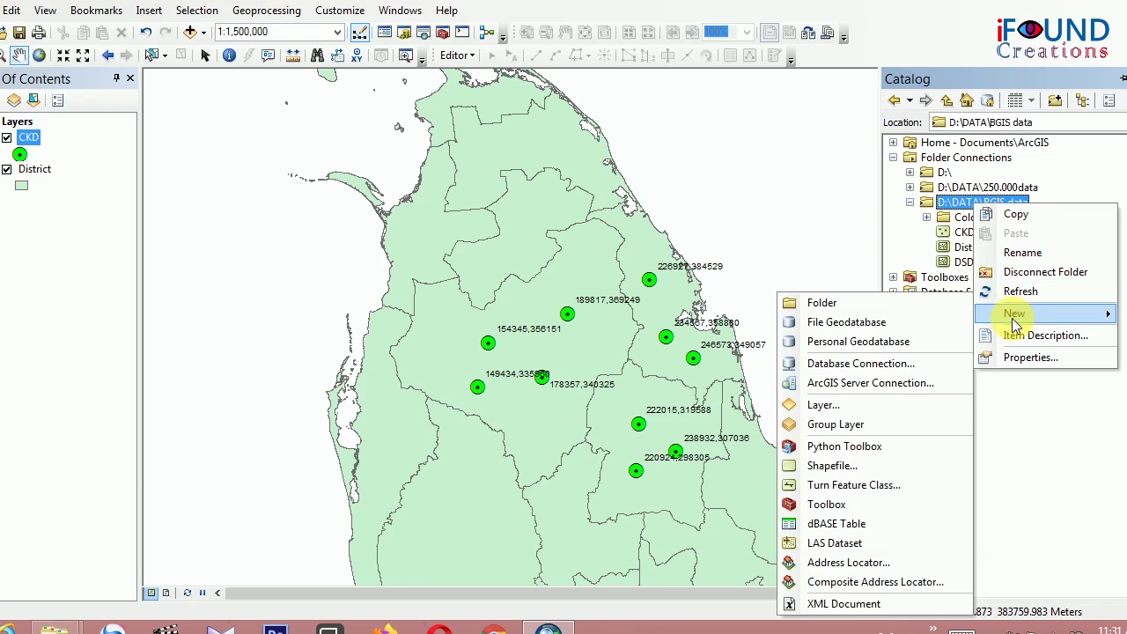
left_click(843, 466)
Assign the Kandawala Sri Lanka Grid projection from the Asia national grids to the TOWNS shapefile and create it
left_click(668, 391)
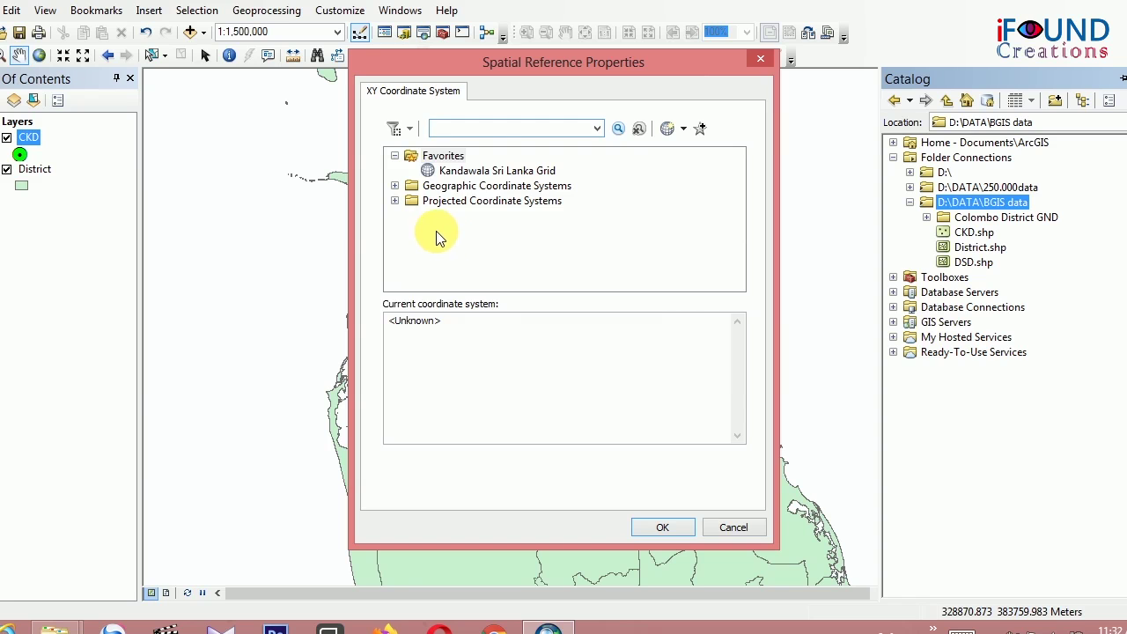
left_click(468, 173)
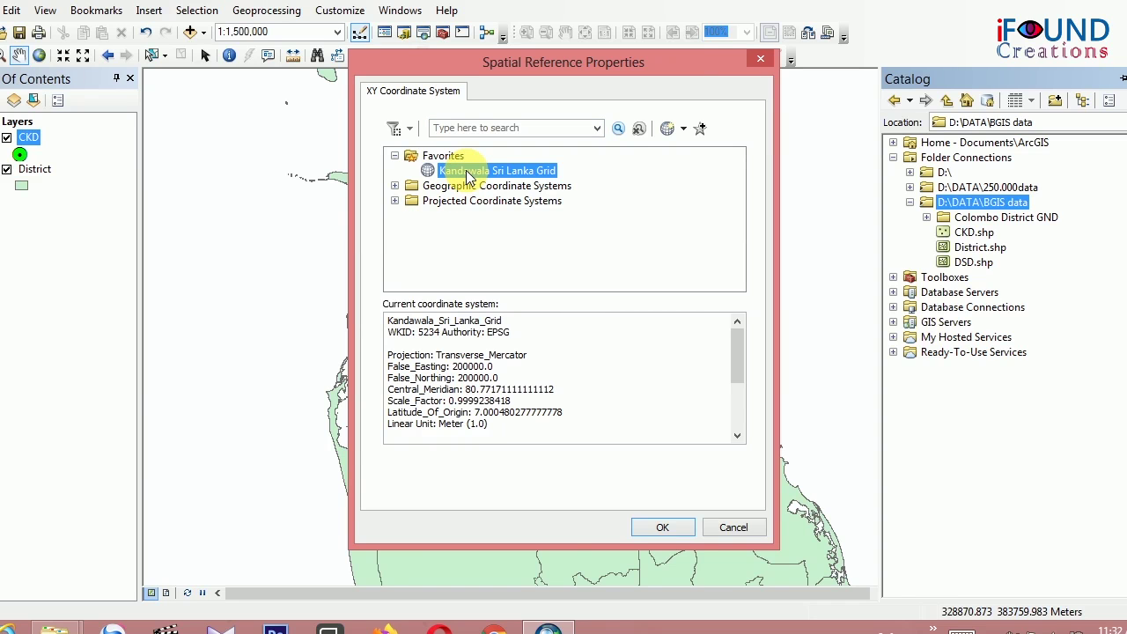
left_click(395, 200)
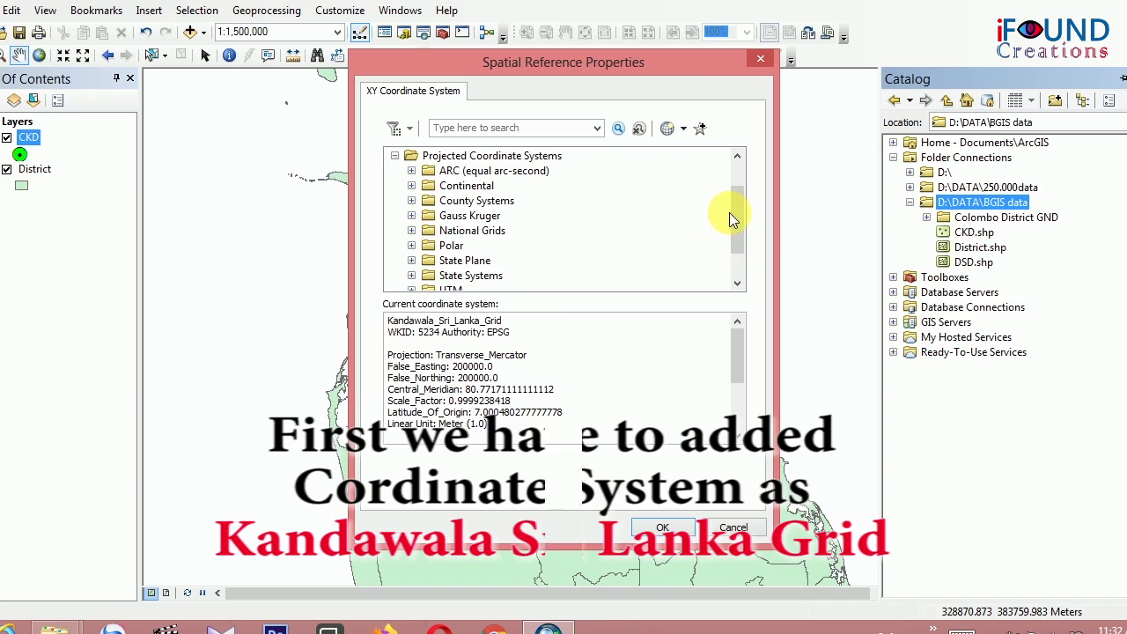
left_click_drag(729, 212, 736, 190)
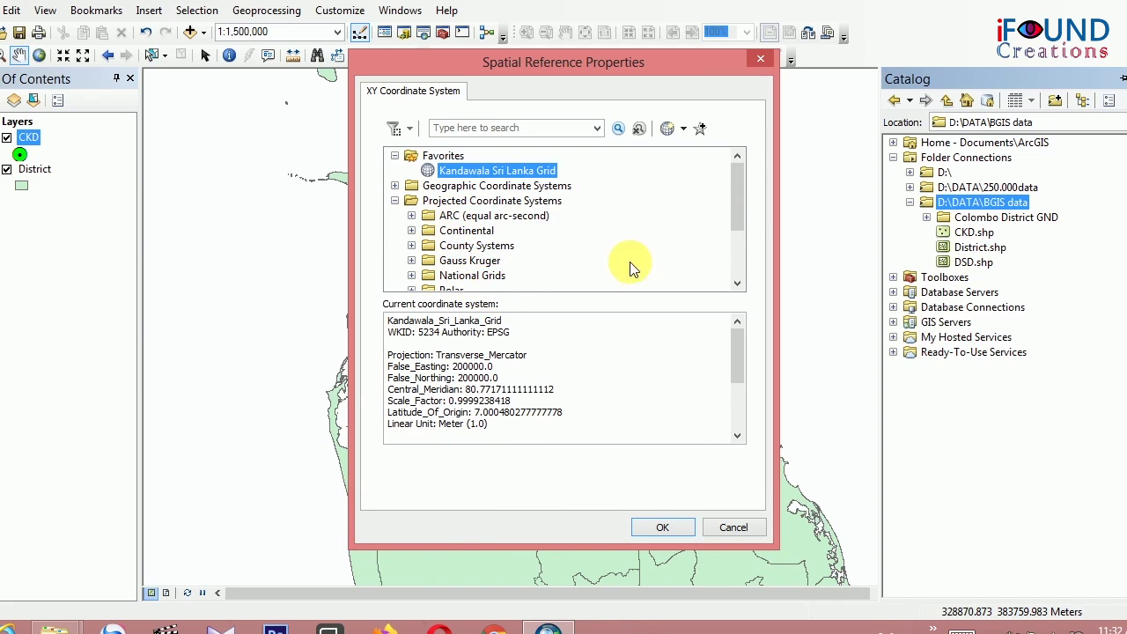
left_click(465, 276)
left_click(411, 275)
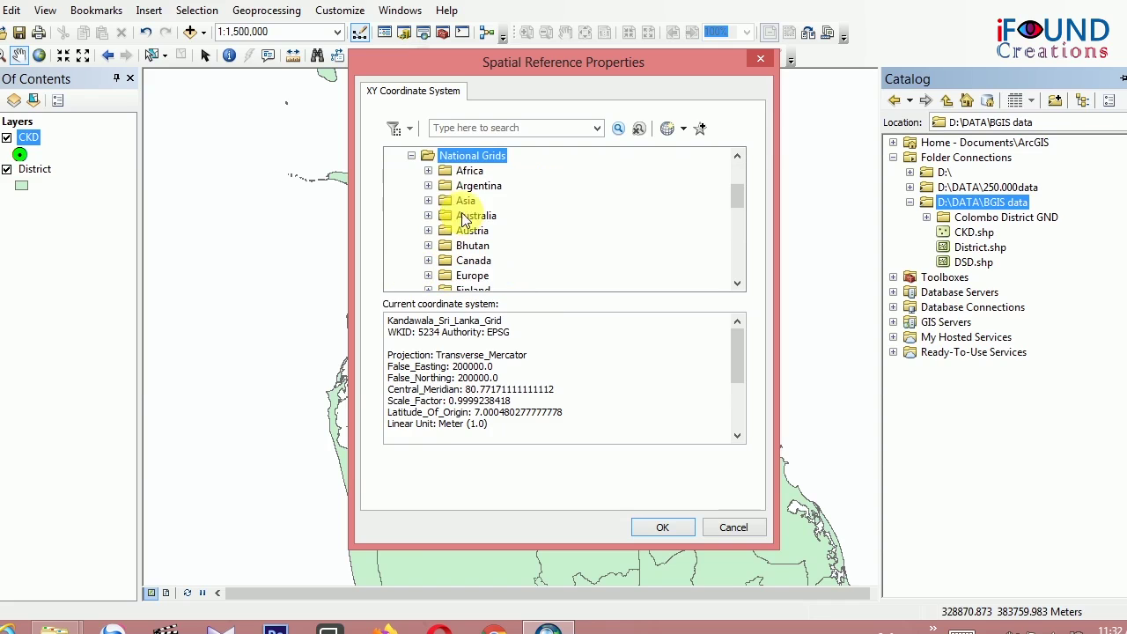
left_click(460, 202)
left_click(428, 201)
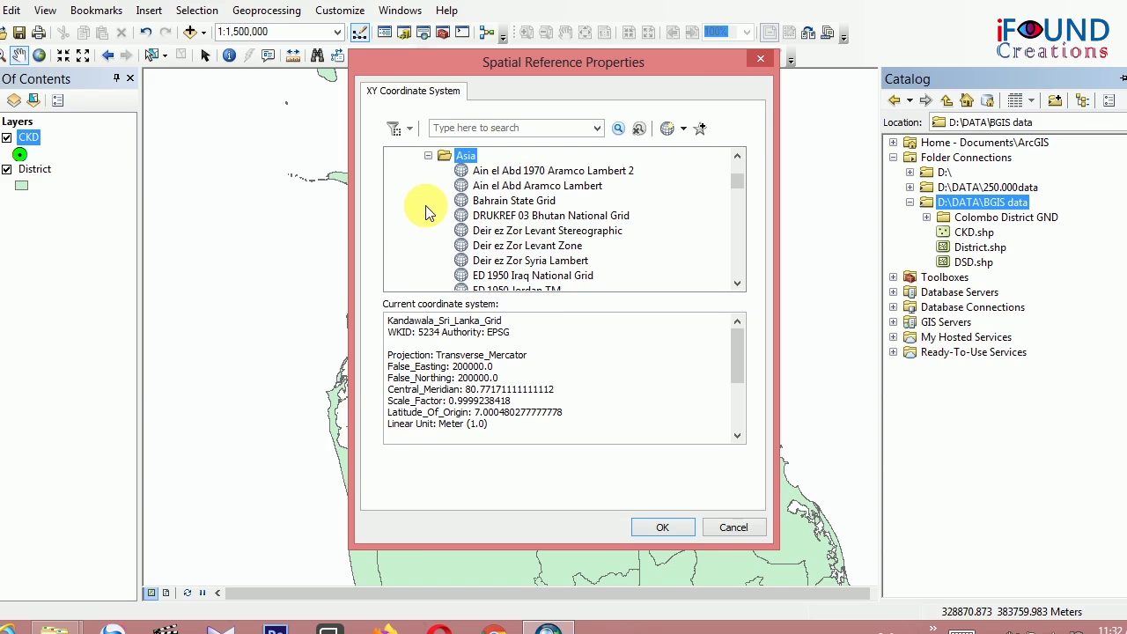
left_click(534, 215)
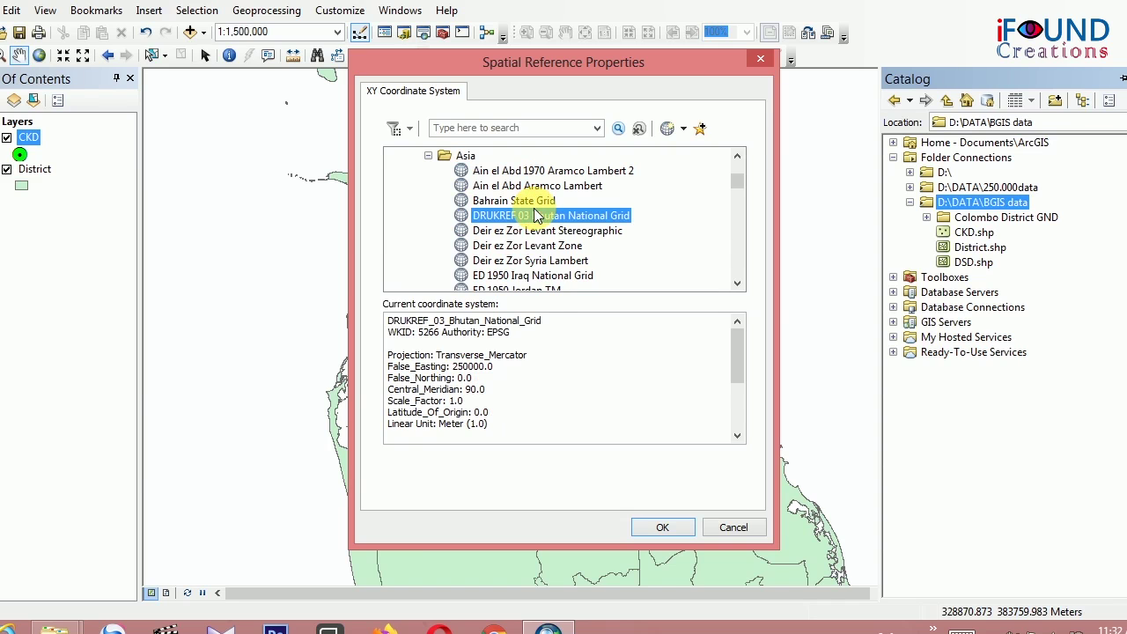
scroll(538, 255, "down", 4)
scroll(539, 273, "down", 2)
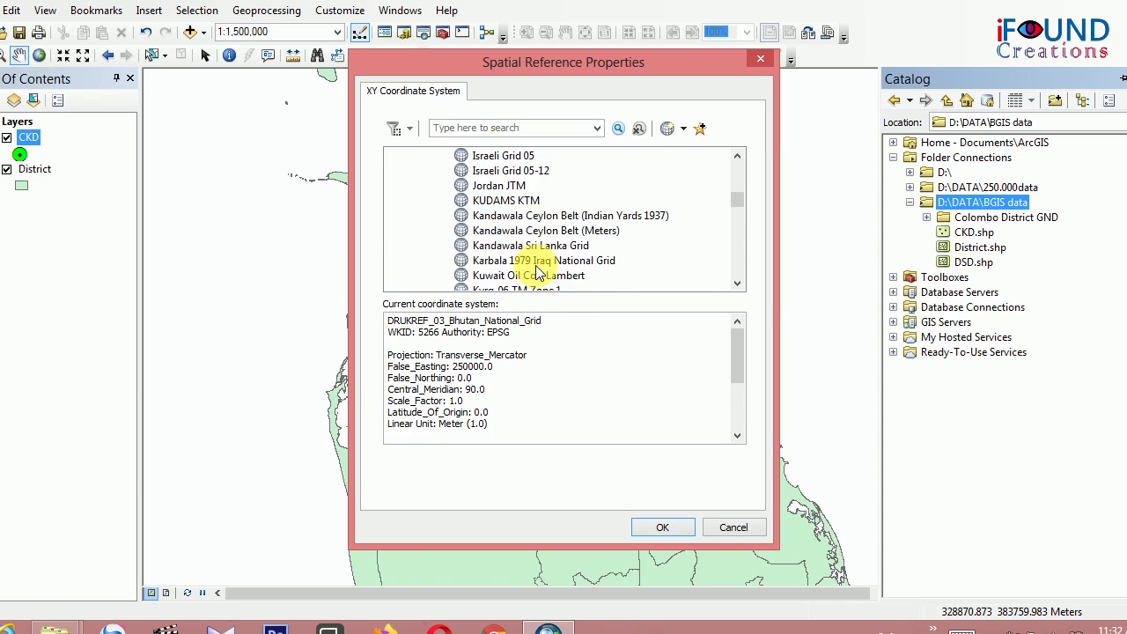
left_click(531, 251)
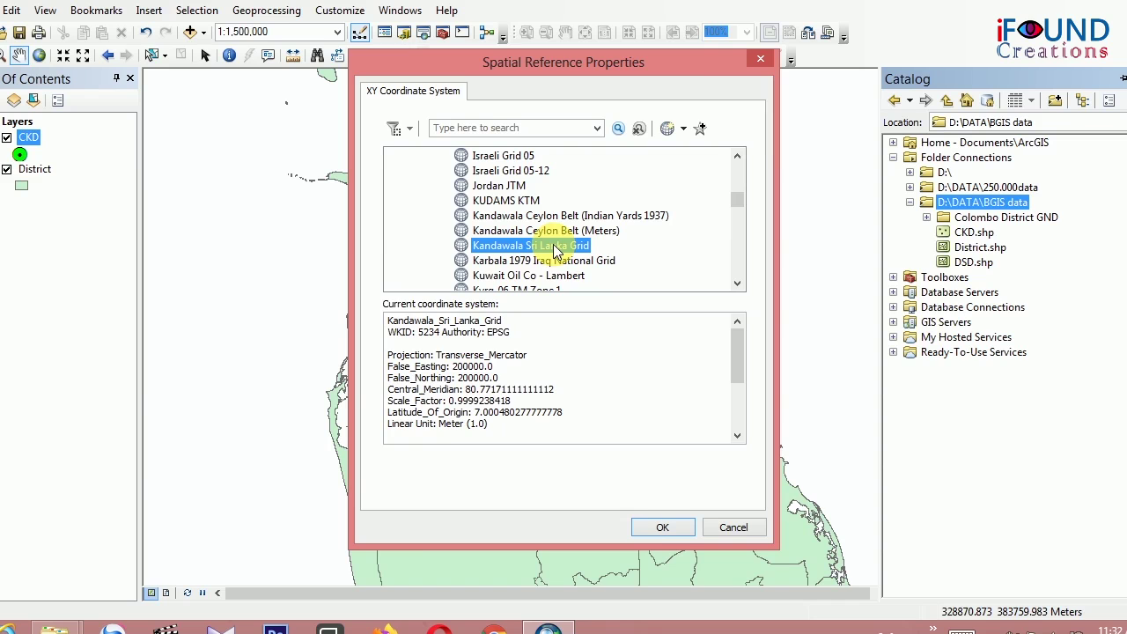
left_click(654, 525)
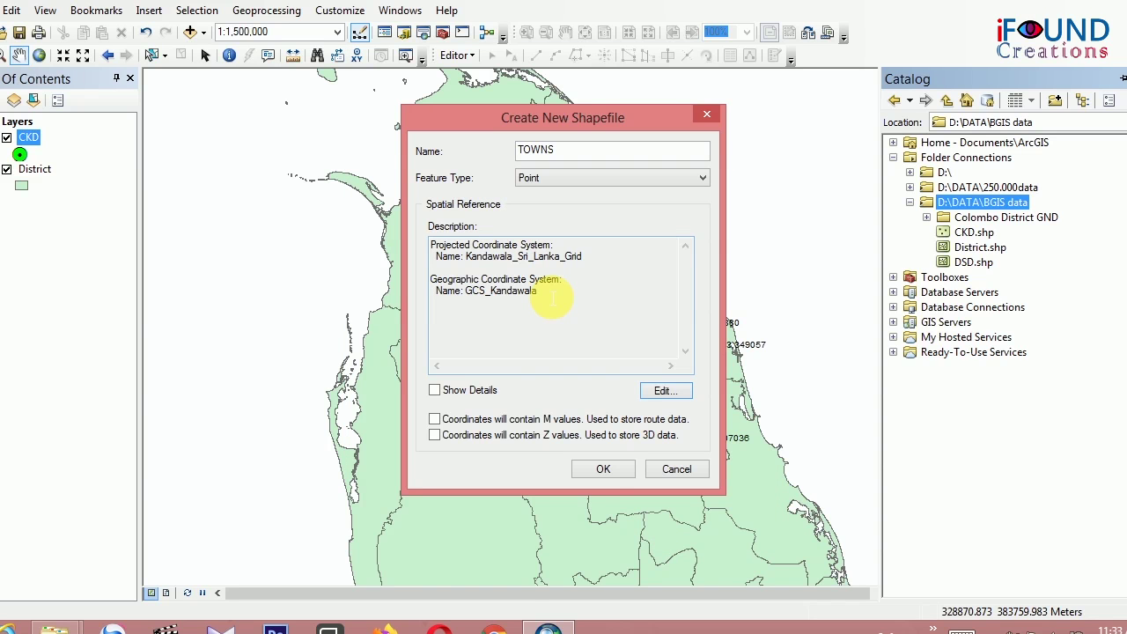
left_click(603, 468)
Start an edit session and place a TOWNS point on the northwest coast with the Point construction tool
left_click(455, 56)
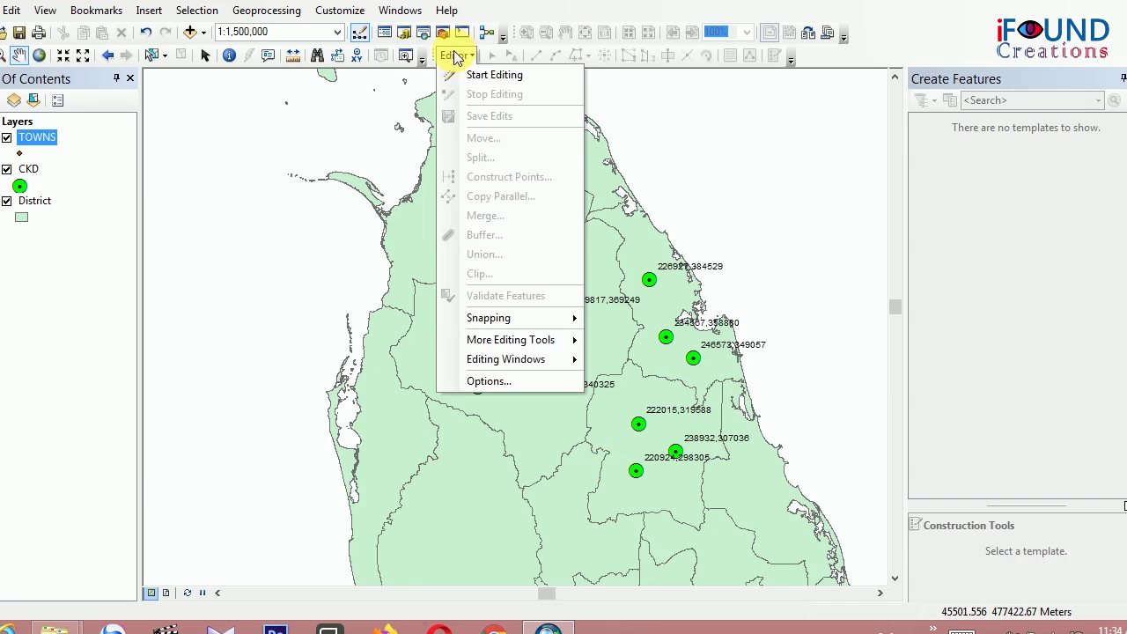
left_click(477, 76)
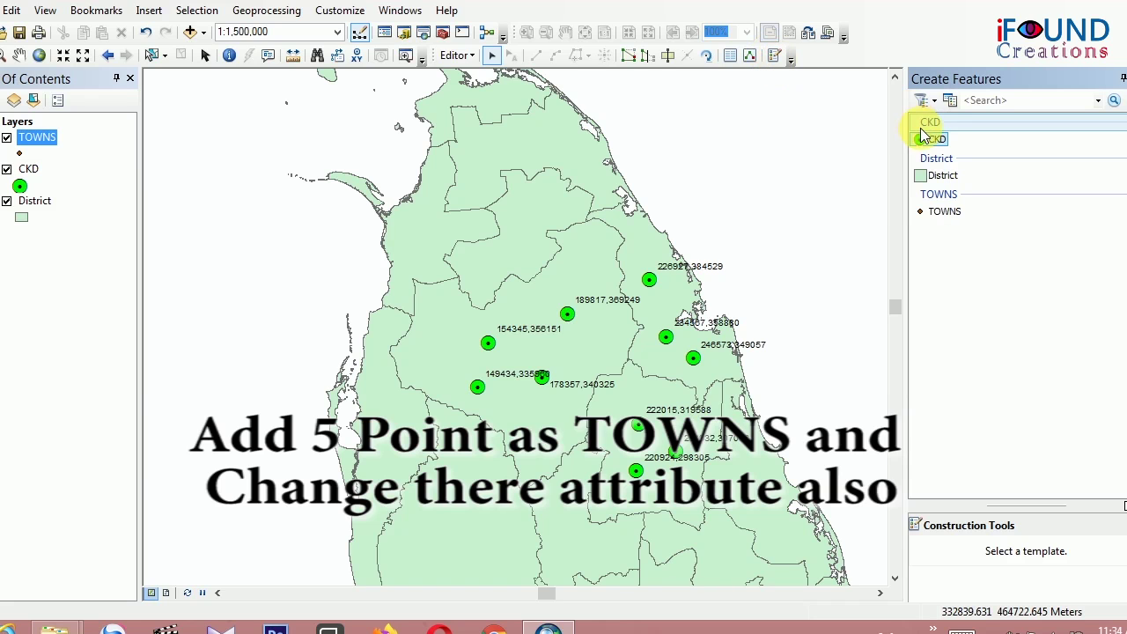
left_click(944, 212)
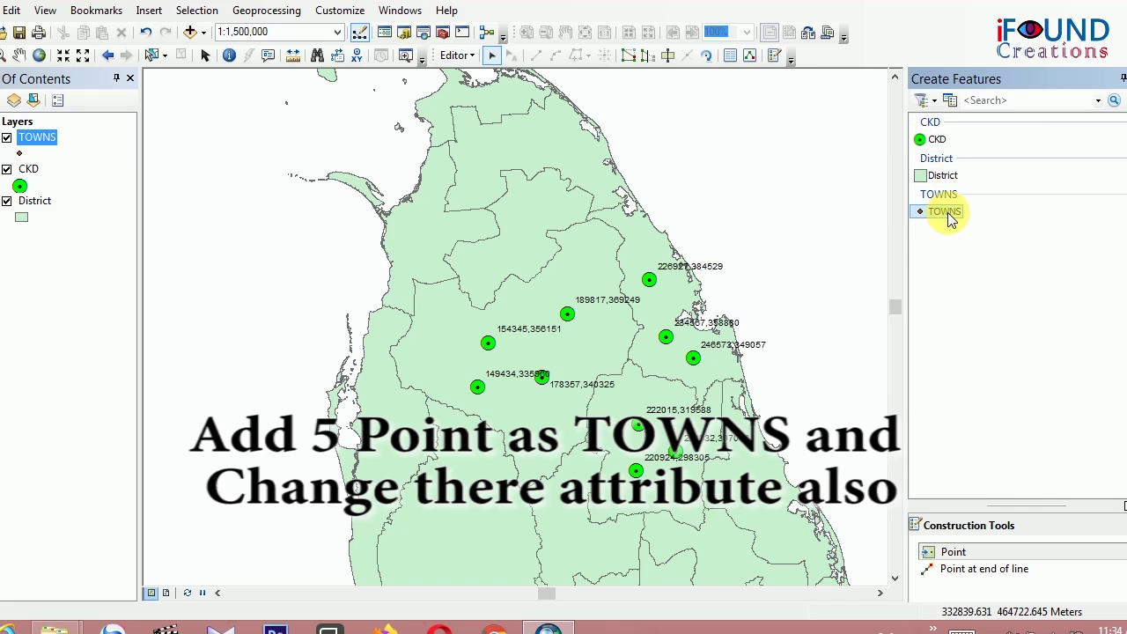
left_click_drag(1016, 505, 1013, 388)
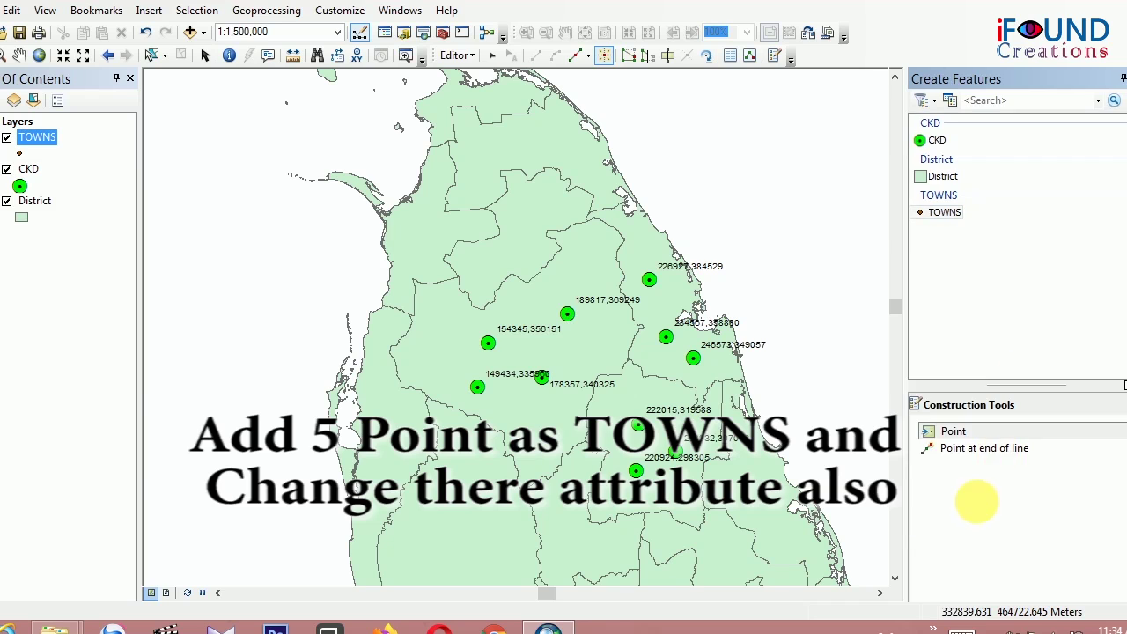
left_click(957, 433)
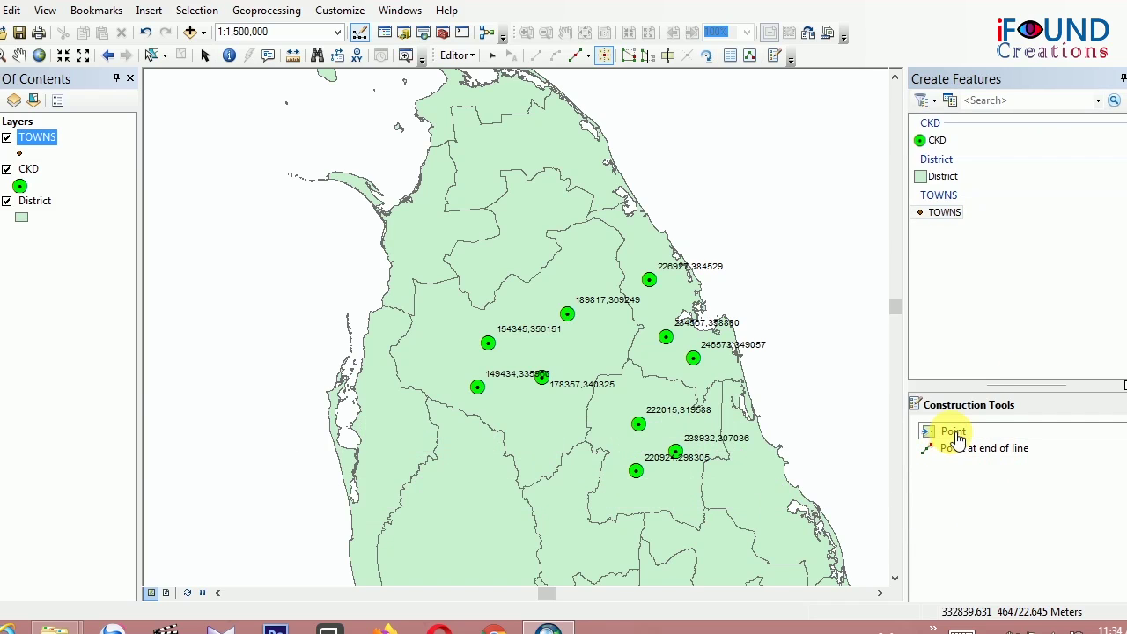
left_click(371, 375)
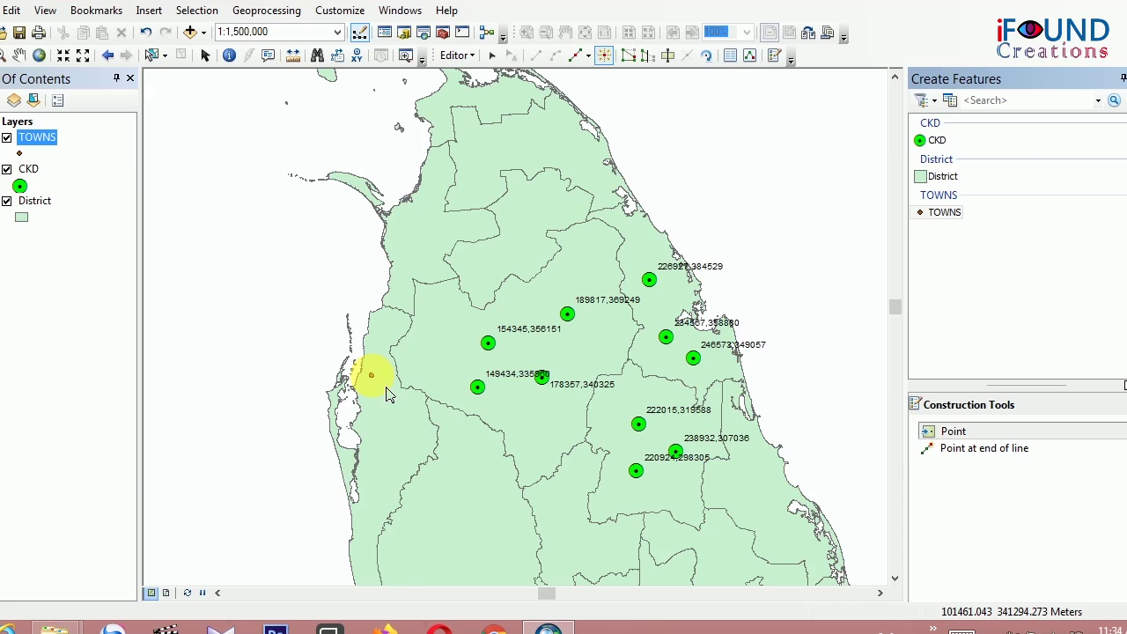
left_click(363, 385)
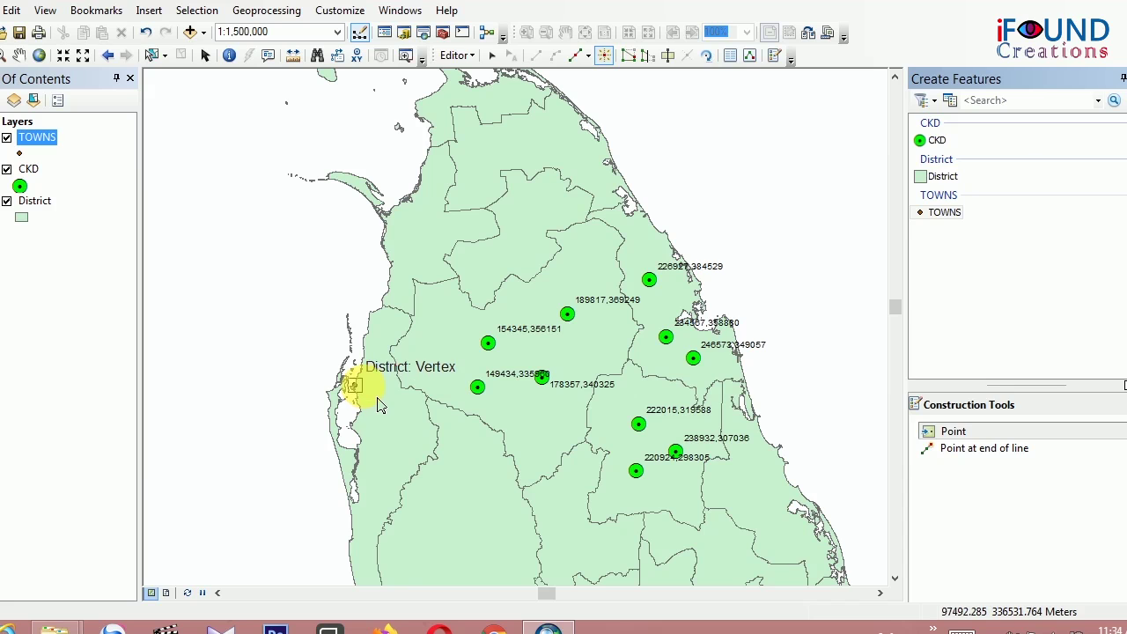
left_click(364, 386)
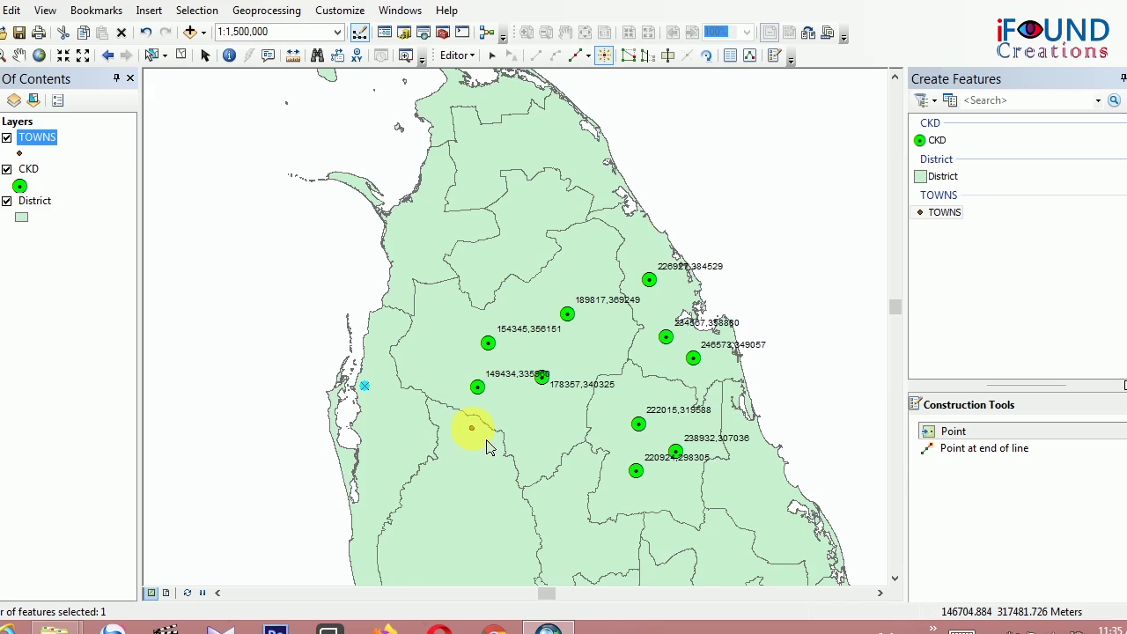
Stop editing and save the northwest coast town point
left_click(455, 56)
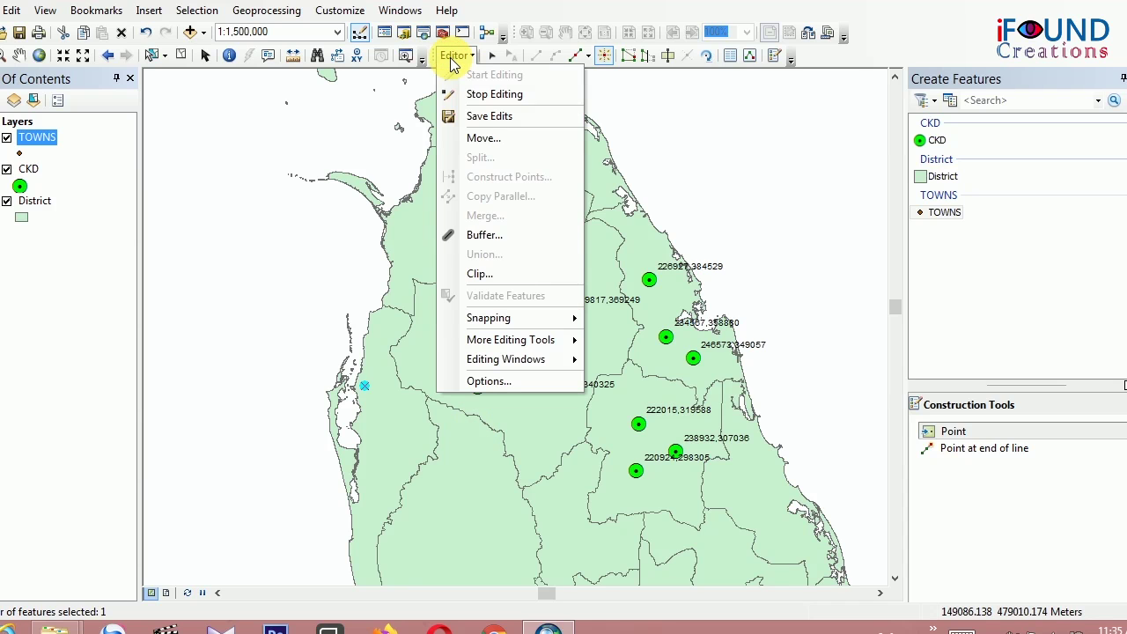
left_click(486, 95)
left_click(500, 368)
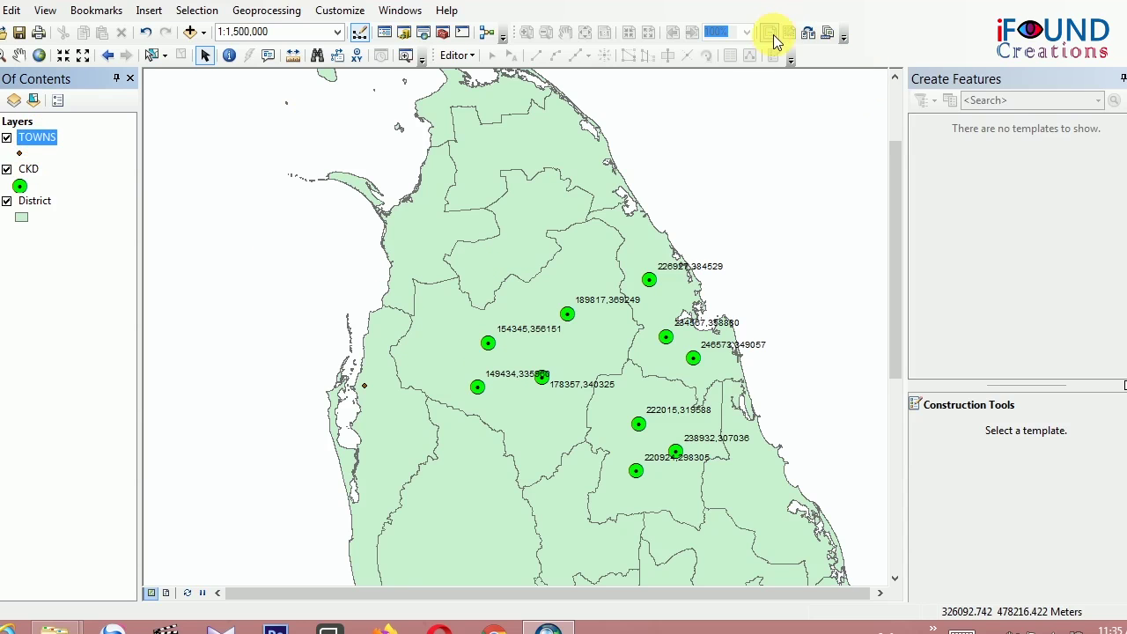
Restart the edit session and place a second TOWNS point on the west coast, south of the first town
left_click(454, 54)
left_click(468, 78)
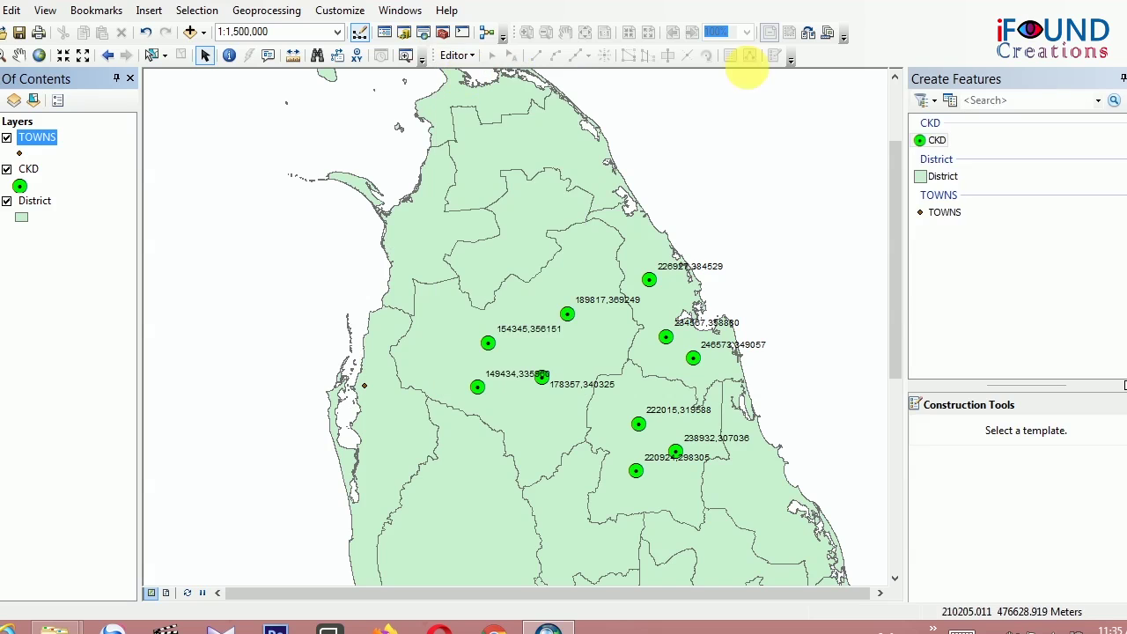
left_click(949, 218)
left_click(954, 430)
left_click(484, 366)
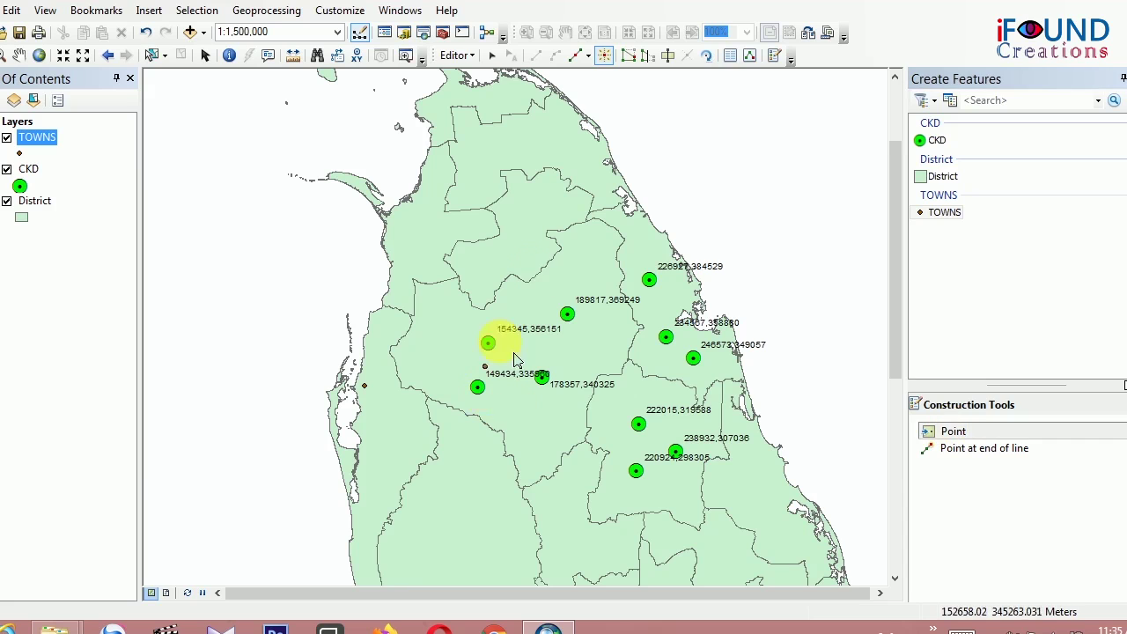
left_click(518, 194)
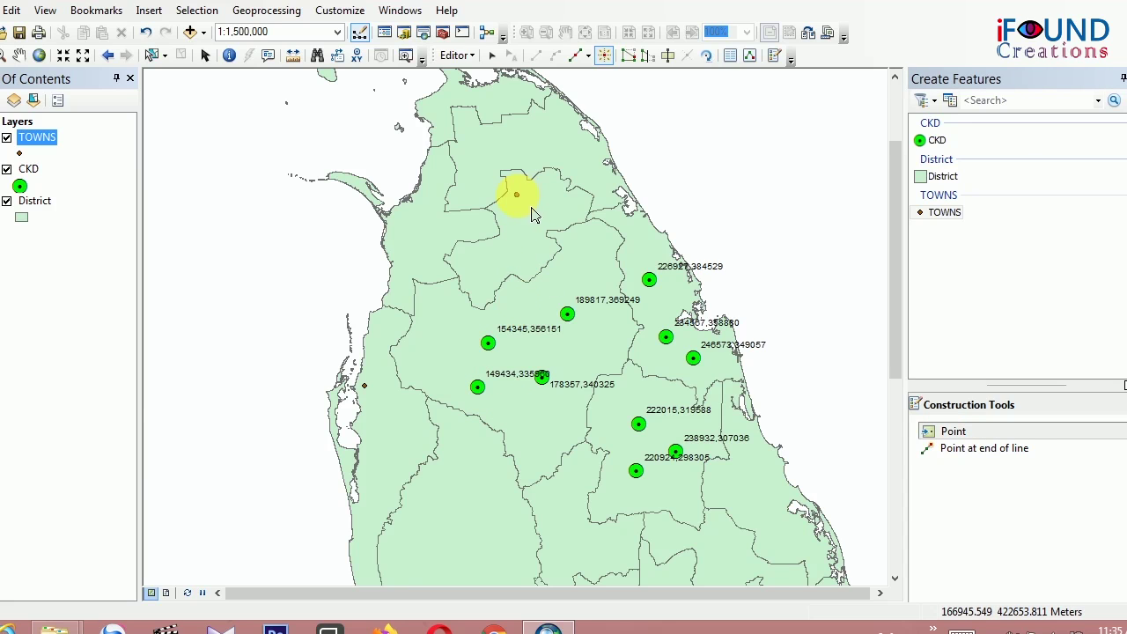
left_click(449, 437)
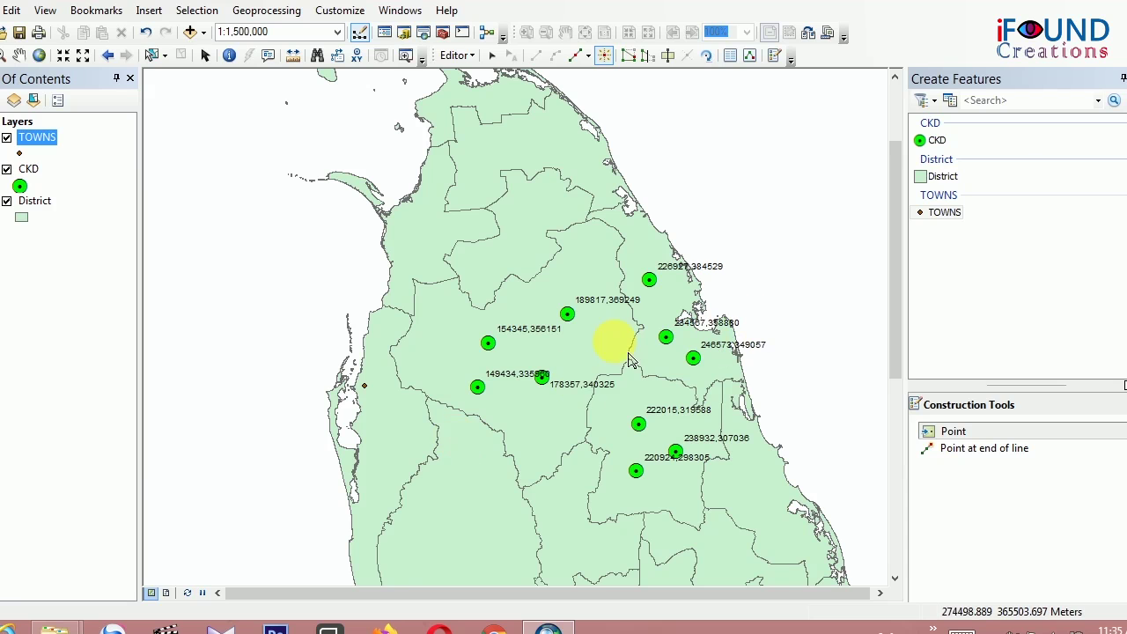
left_click_drag(894, 281, 895, 359)
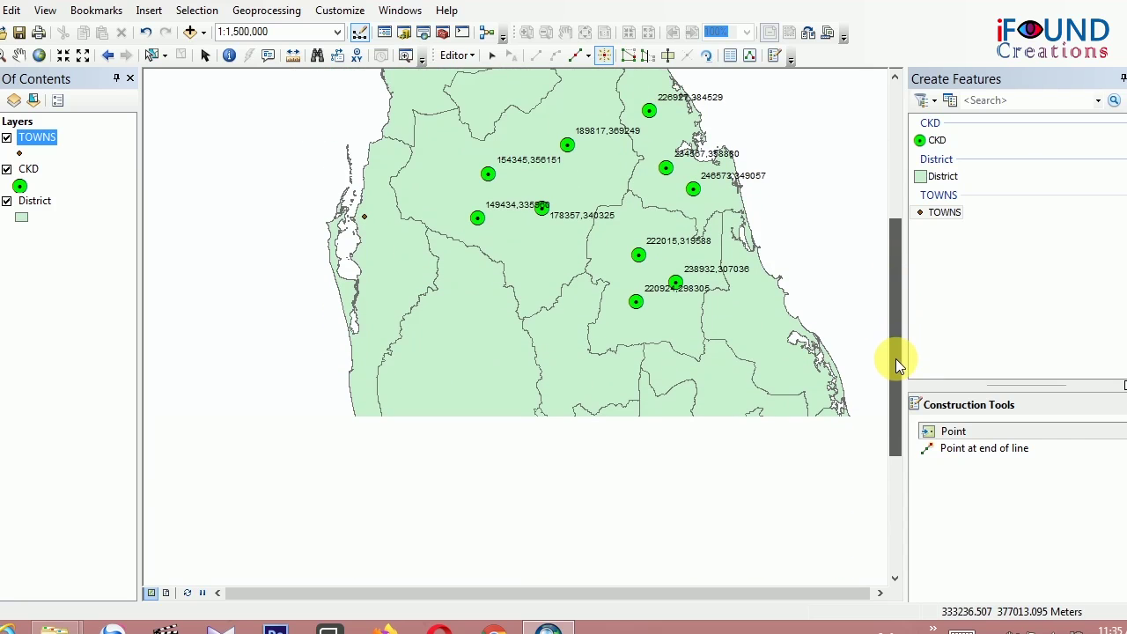
left_click(372, 464)
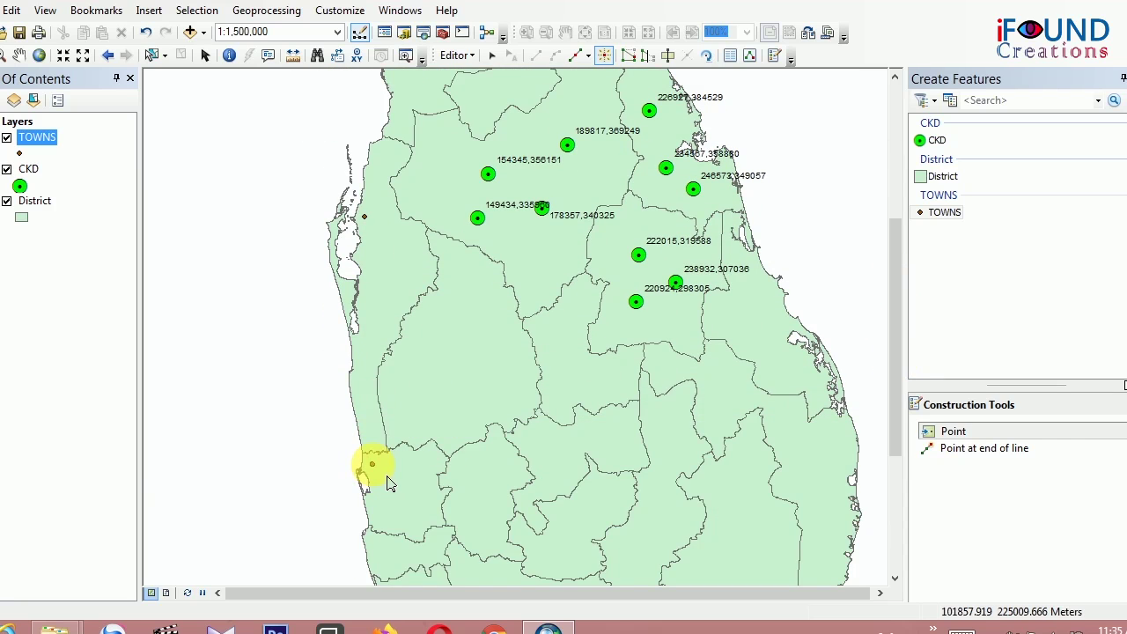
left_click(372, 463)
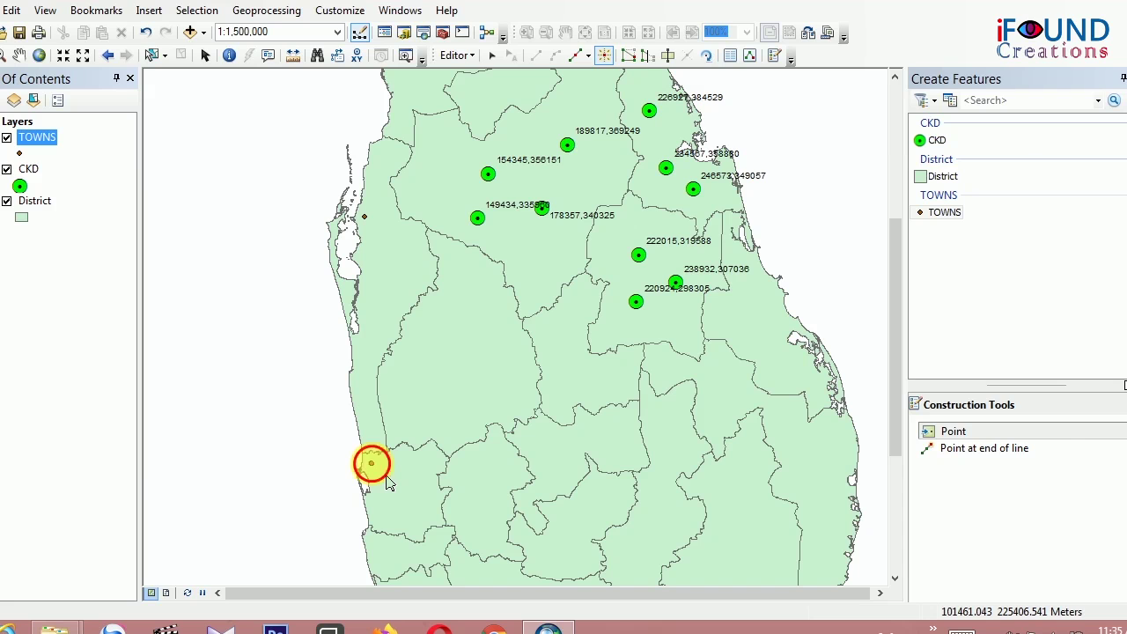
Place three more TOWNS points in the inland west-central districts of the map
left_click(538, 326)
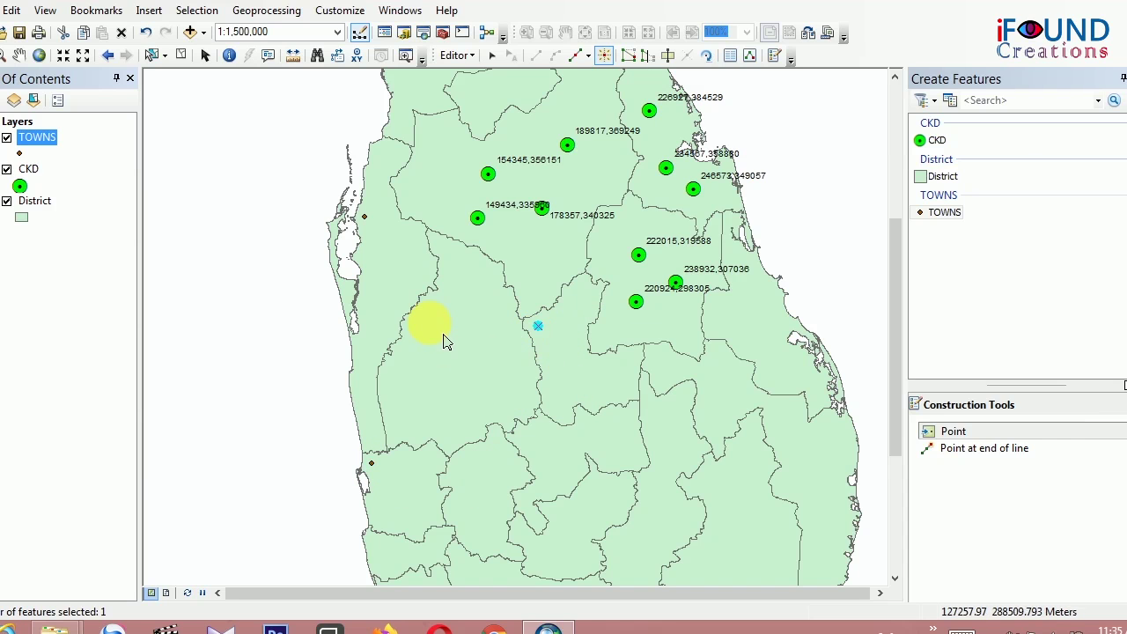
left_click(409, 376)
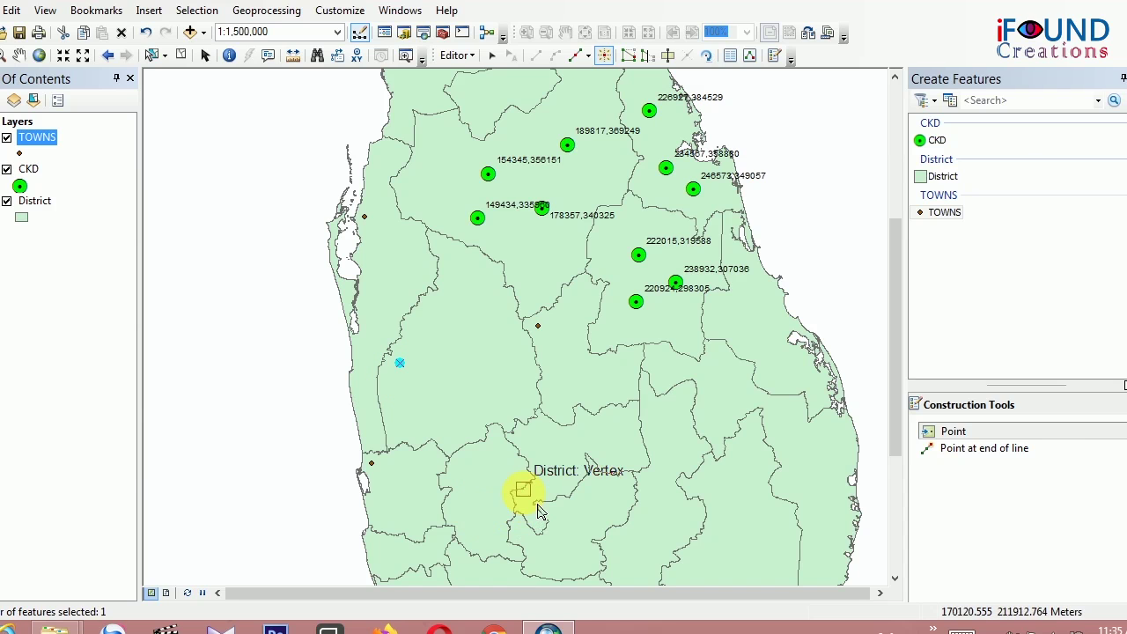
left_click(544, 465)
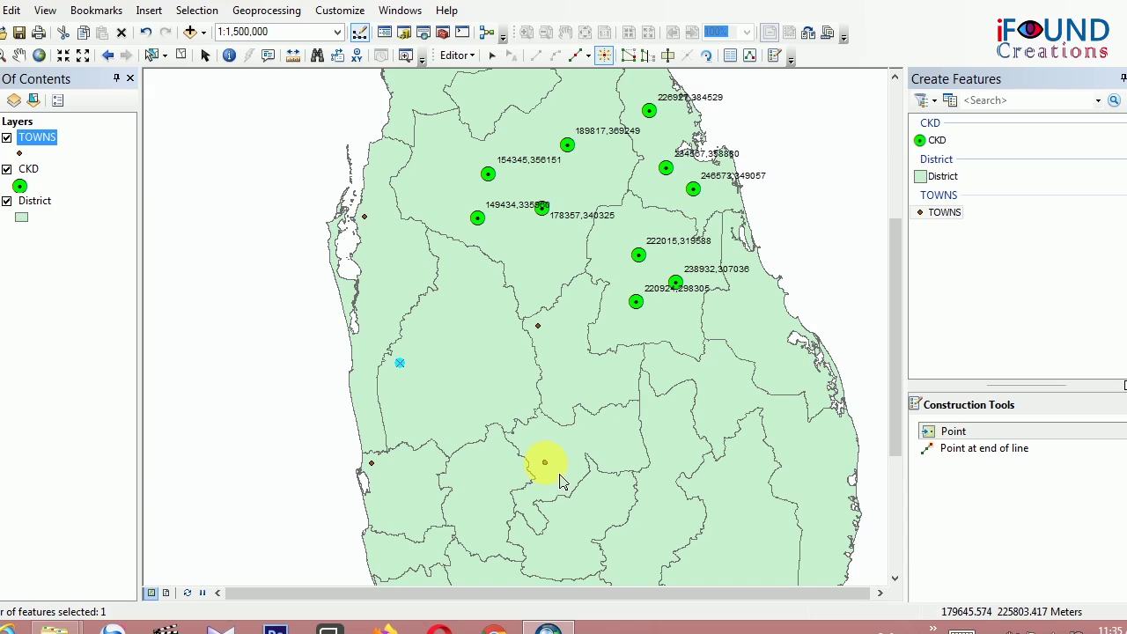
left_click(576, 514)
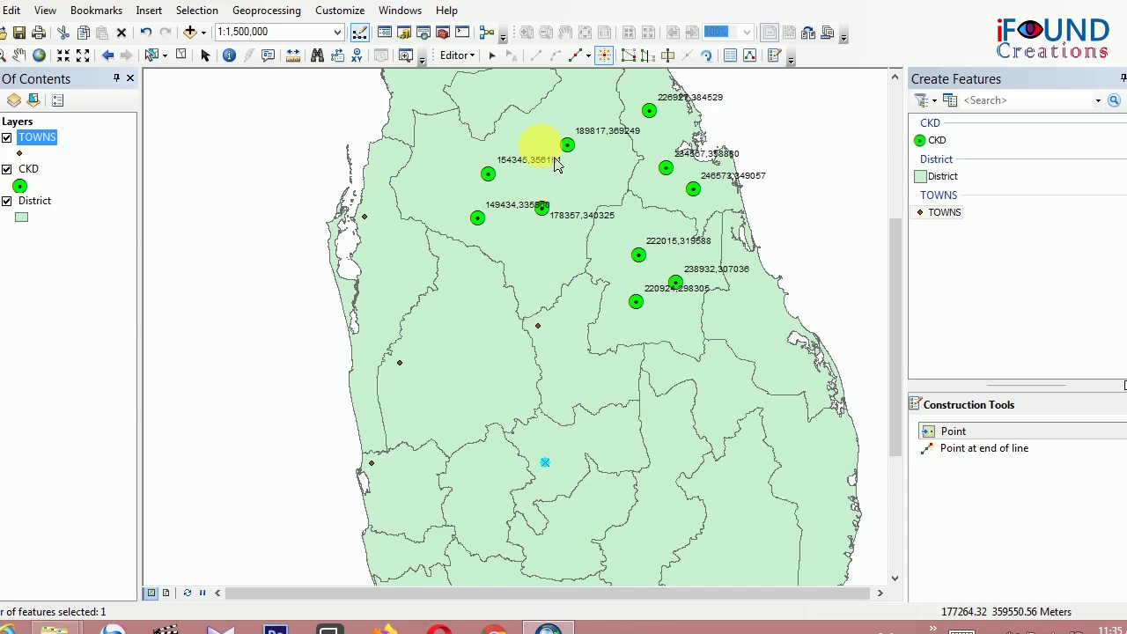
End the edit session and save the four added town points
left_click(458, 57)
left_click(480, 93)
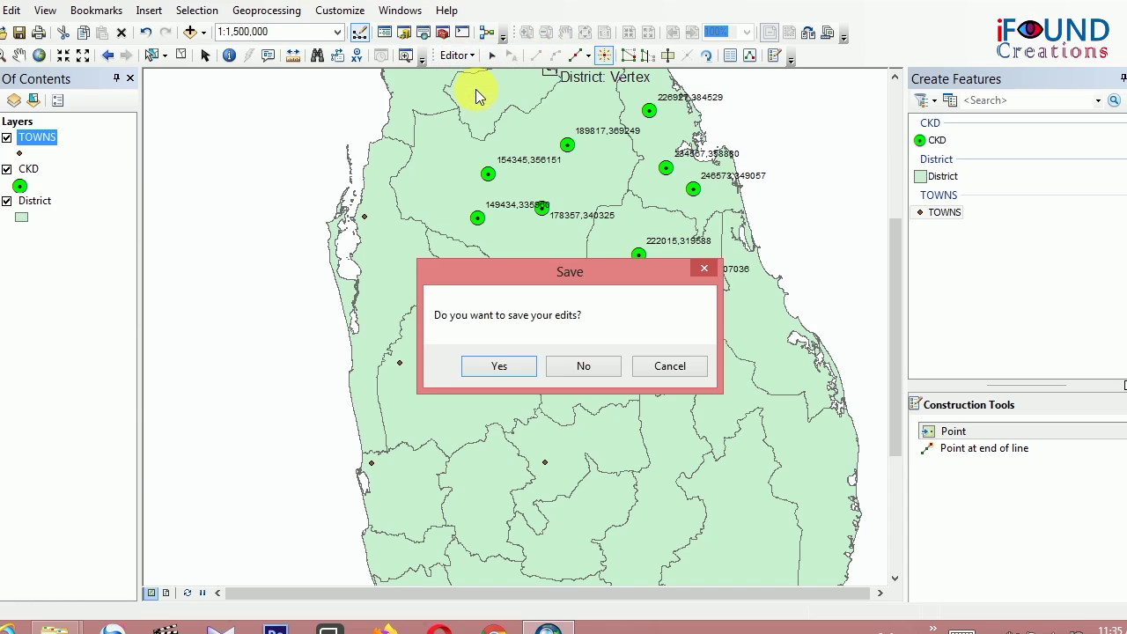
left_click(509, 367)
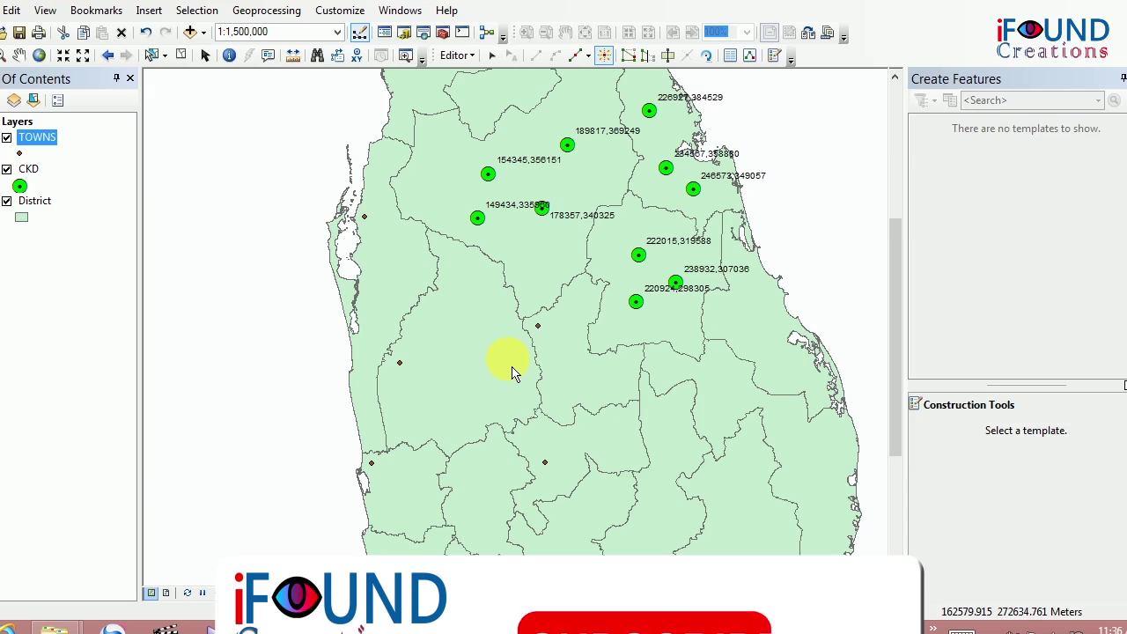
Open the TOWNS attribute table and add a Text field called Name with a length of 50
right_click(29, 137)
left_click(66, 187)
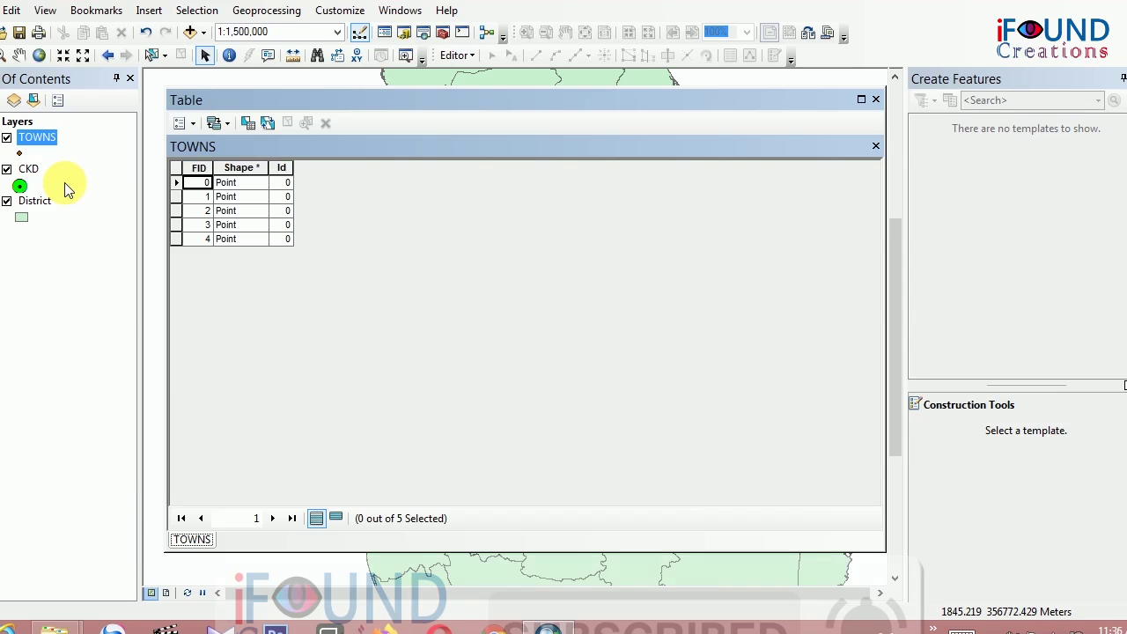
left_click(181, 122)
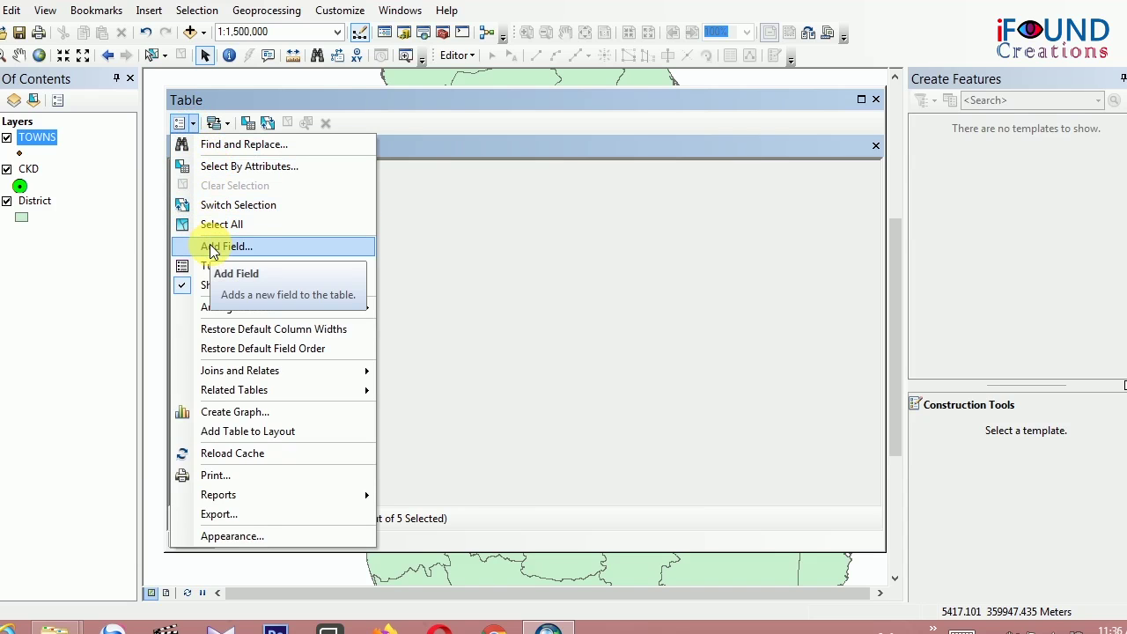
left_click(212, 245)
left_click(533, 211)
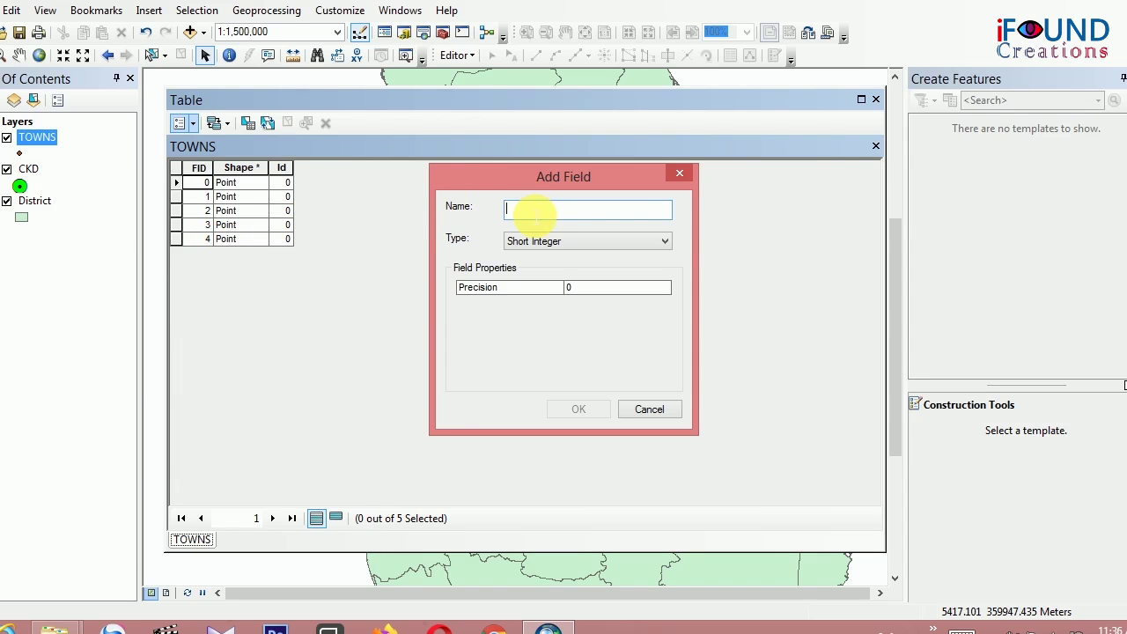
type("Name")
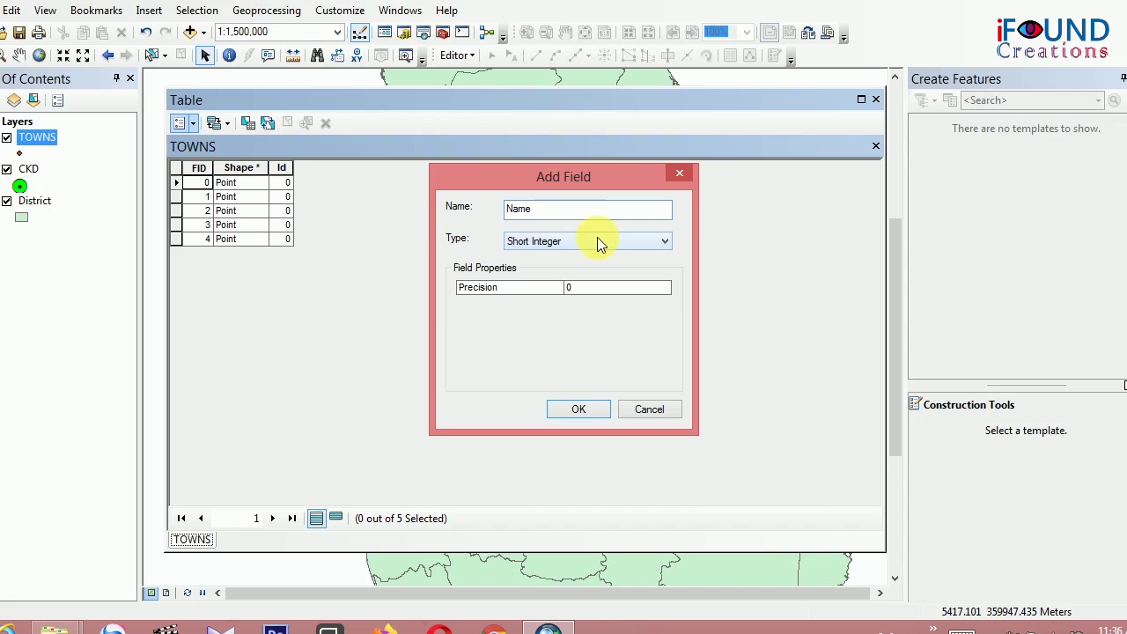
left_click(592, 243)
left_click(536, 302)
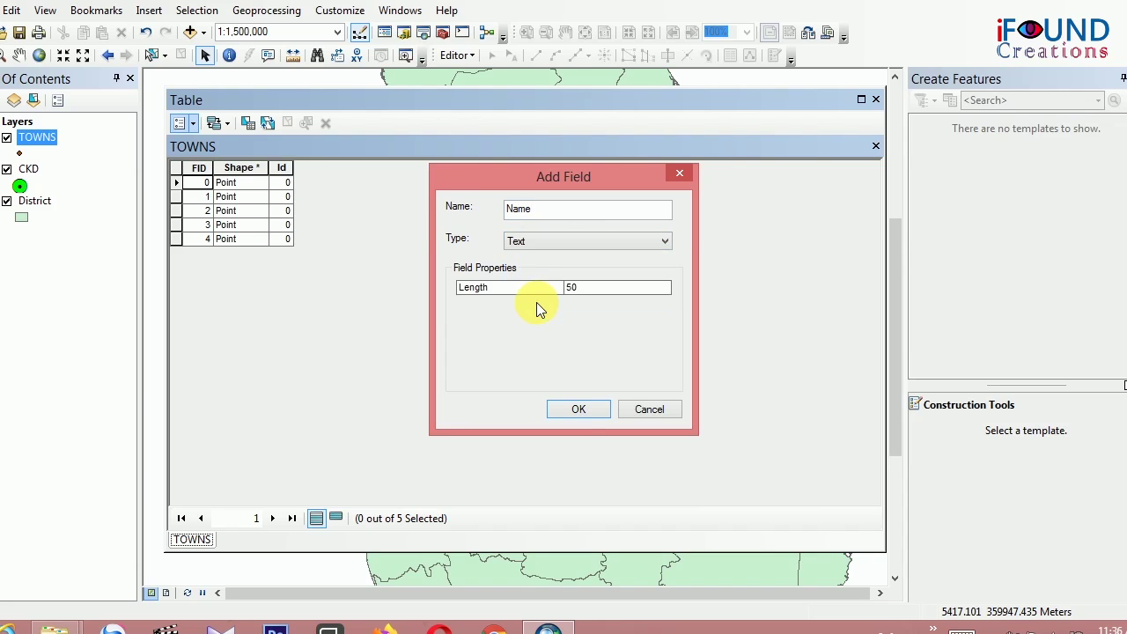
left_click(576, 409)
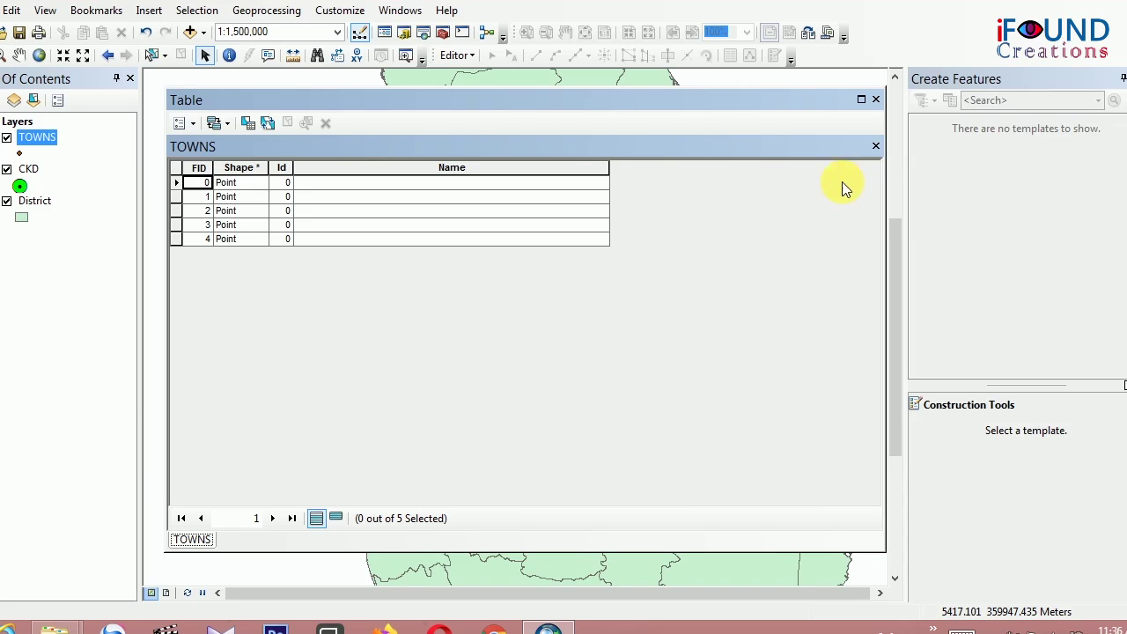
Start an edit session and enter Puththalama as the Name of the first record in the TOWNS attribute table
left_click(877, 145)
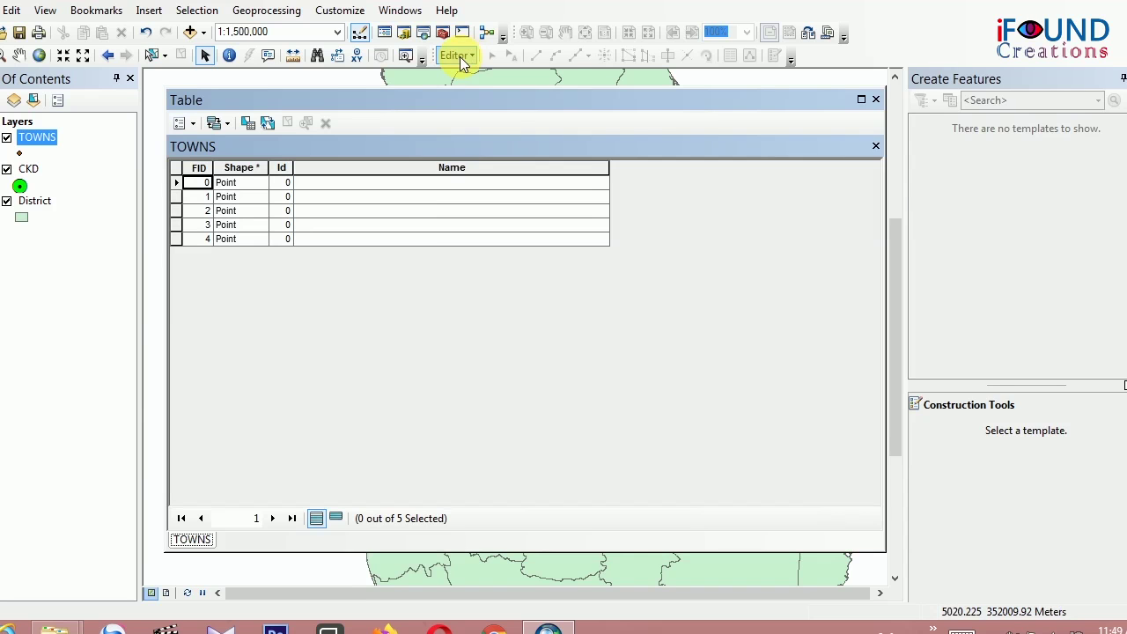
left_click(456, 54)
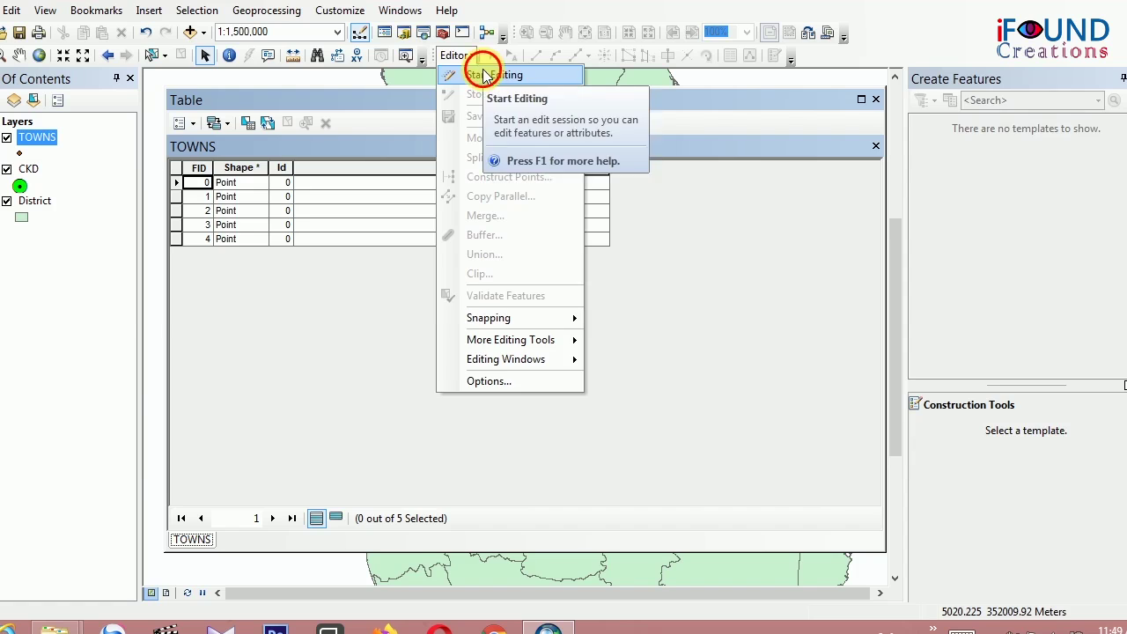
left_click(486, 75)
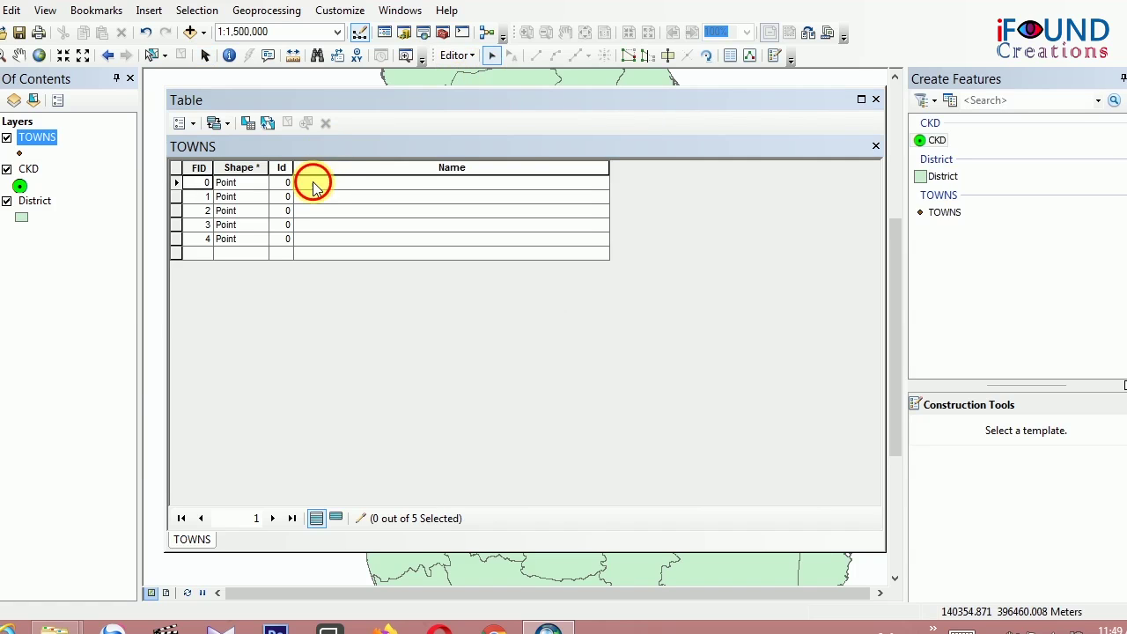
left_click(308, 183)
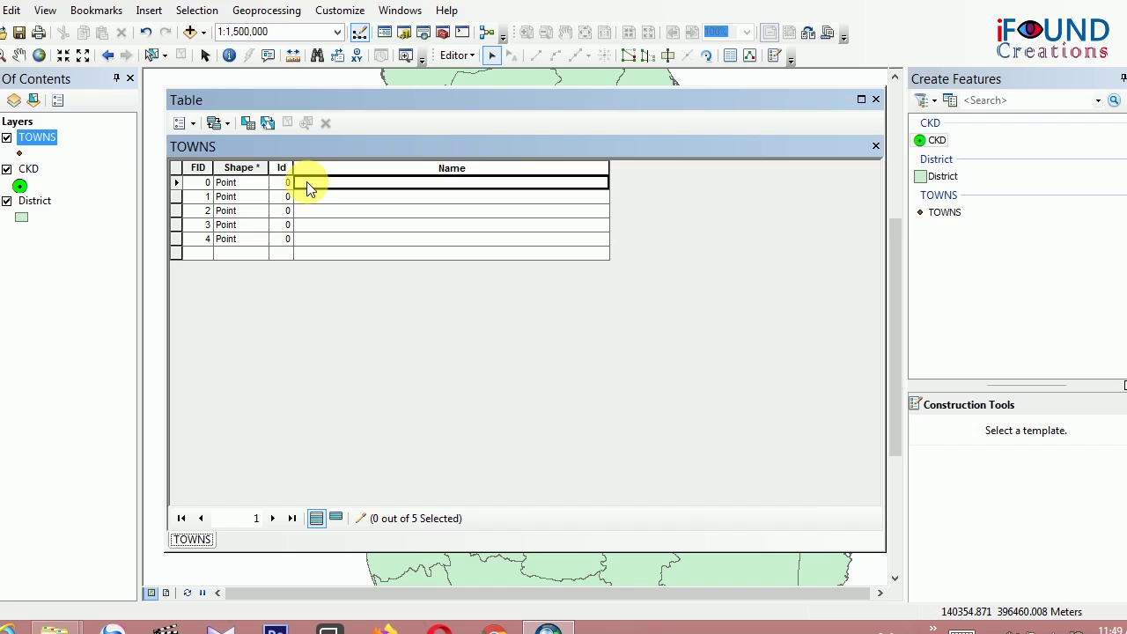
left_click(193, 124)
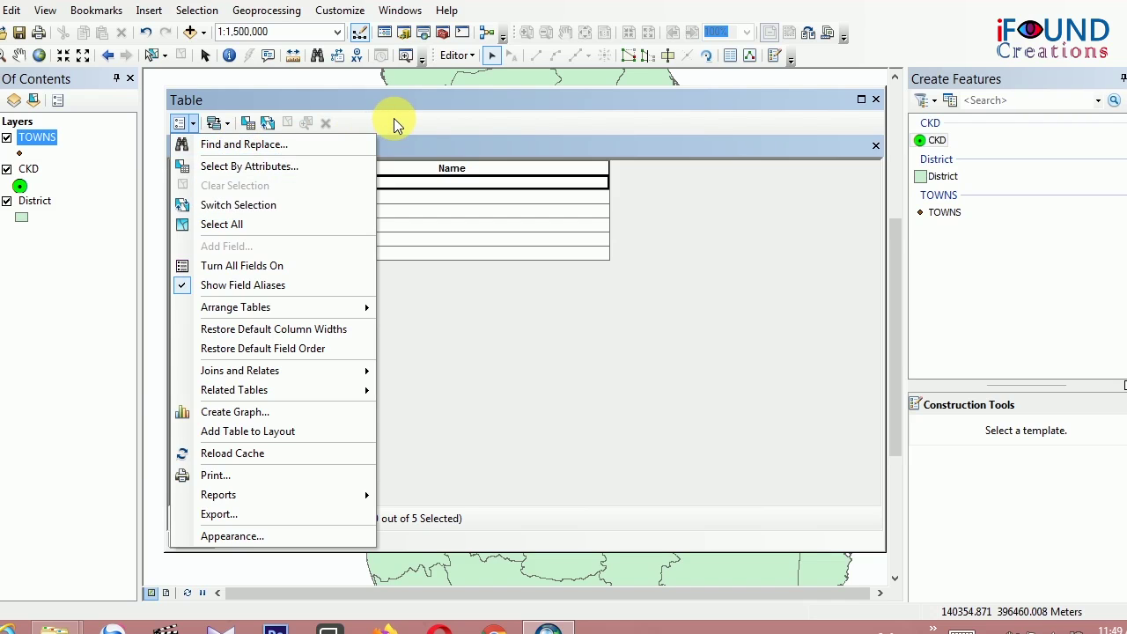
left_click(454, 55)
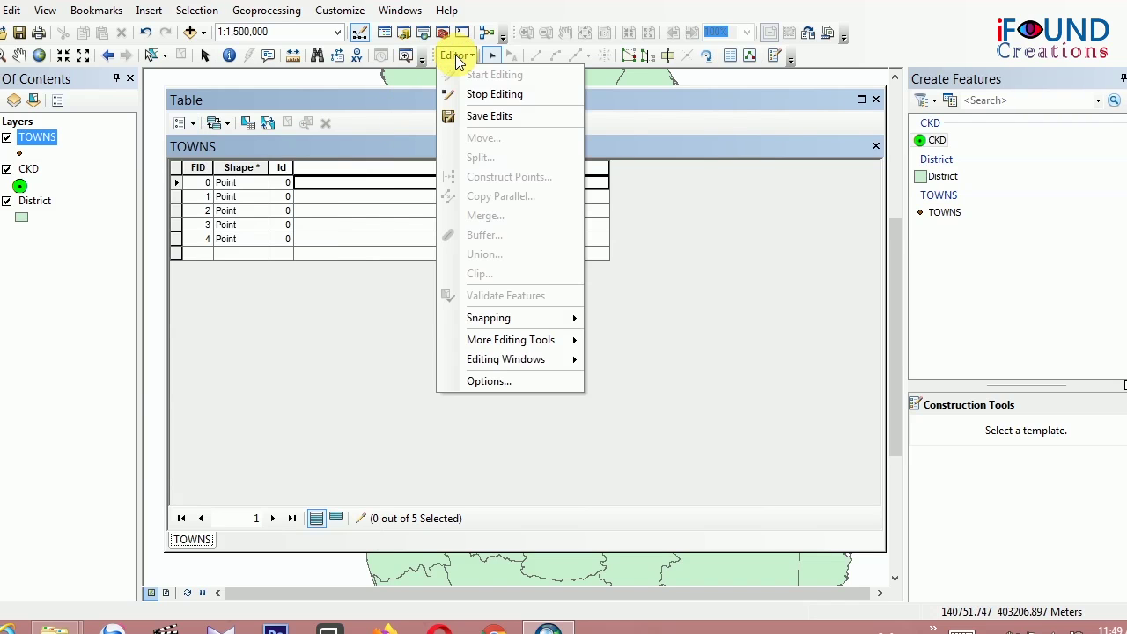
left_click(323, 182)
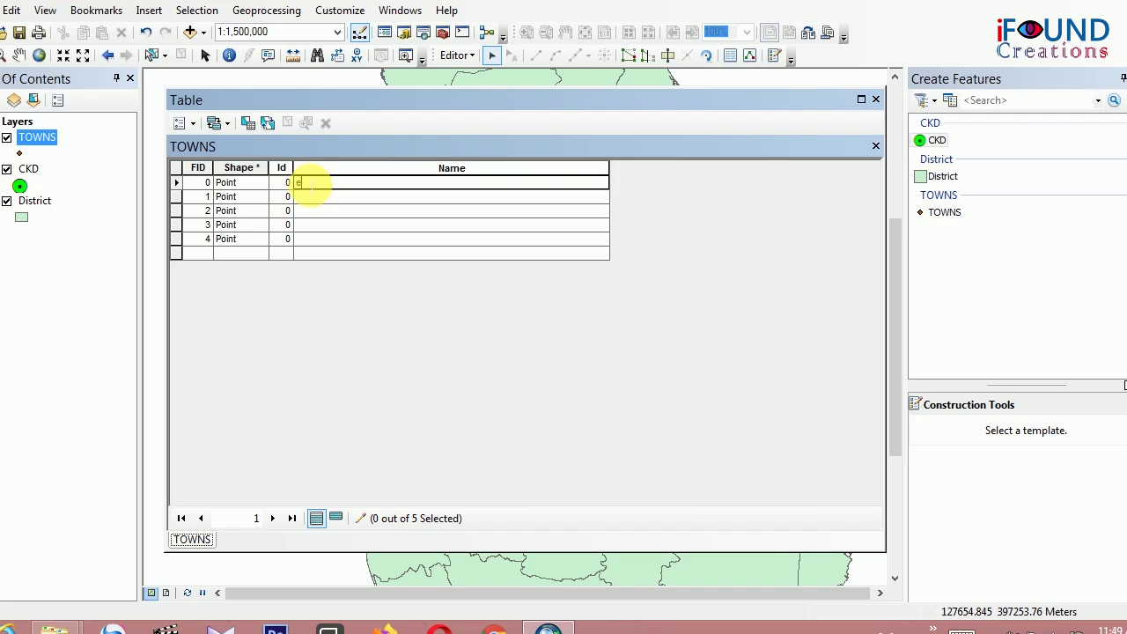
type("e")
key("BackSpace")
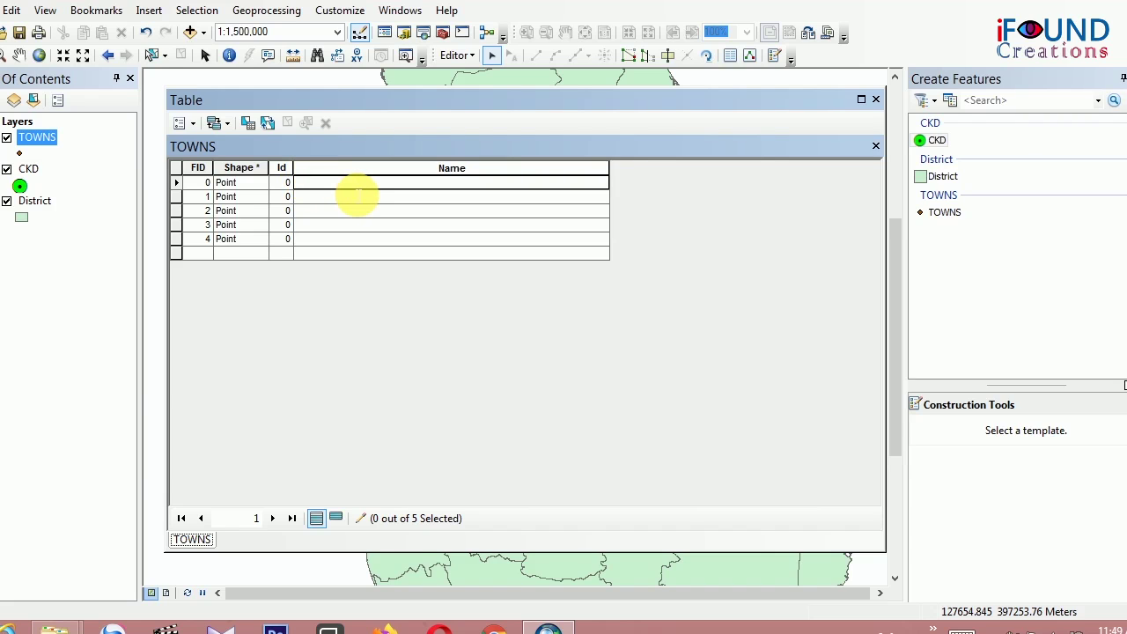
type("Puth")
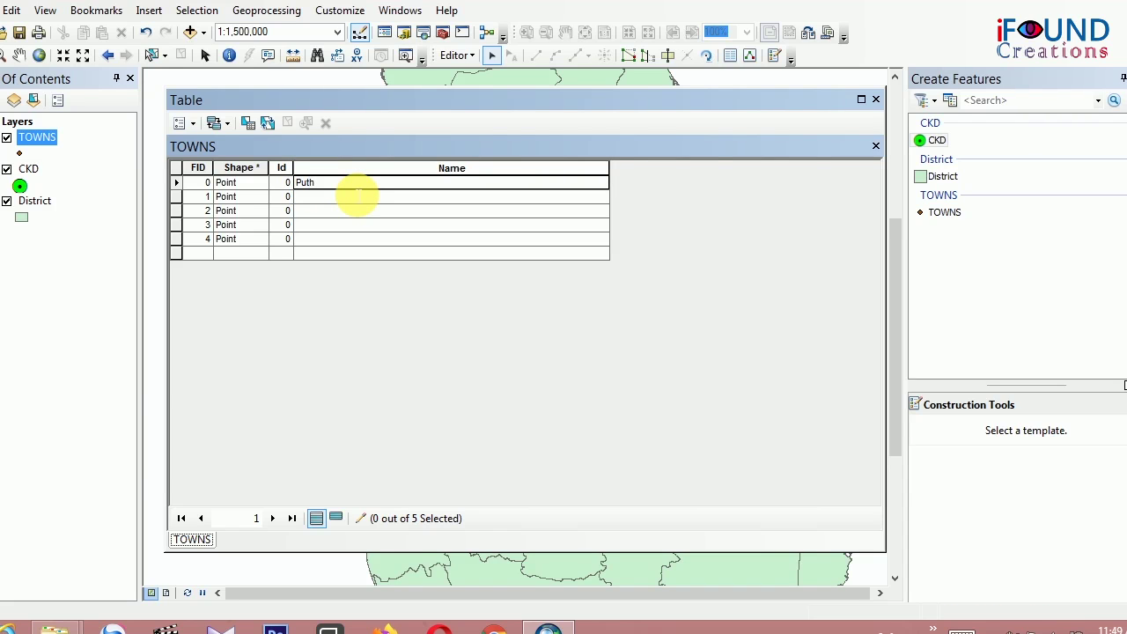
type("thalama")
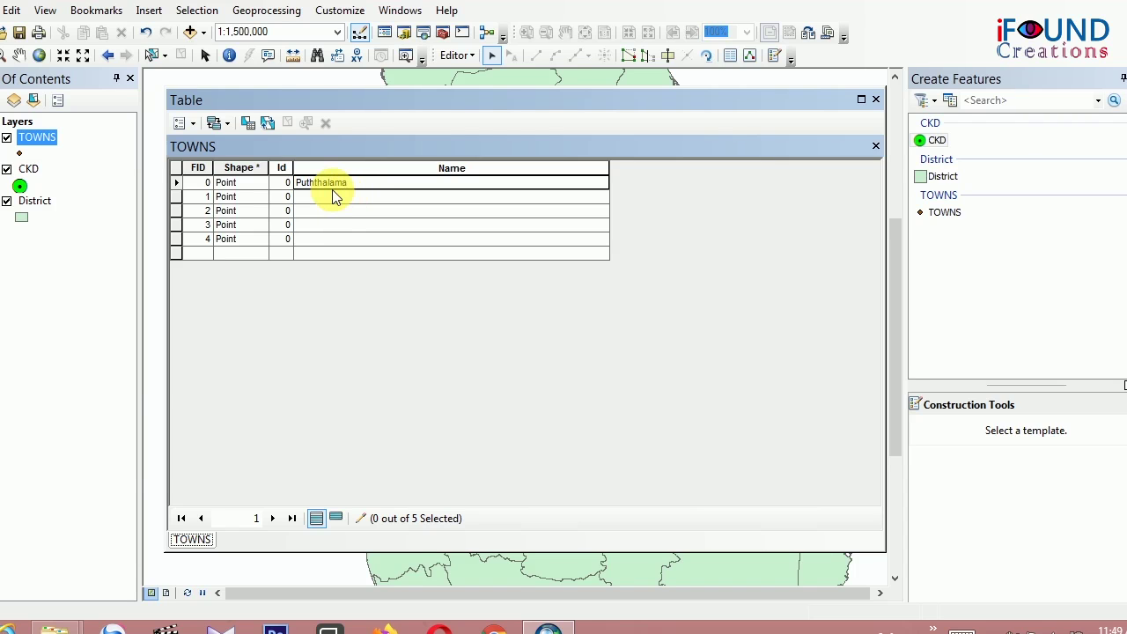
left_click(340, 198)
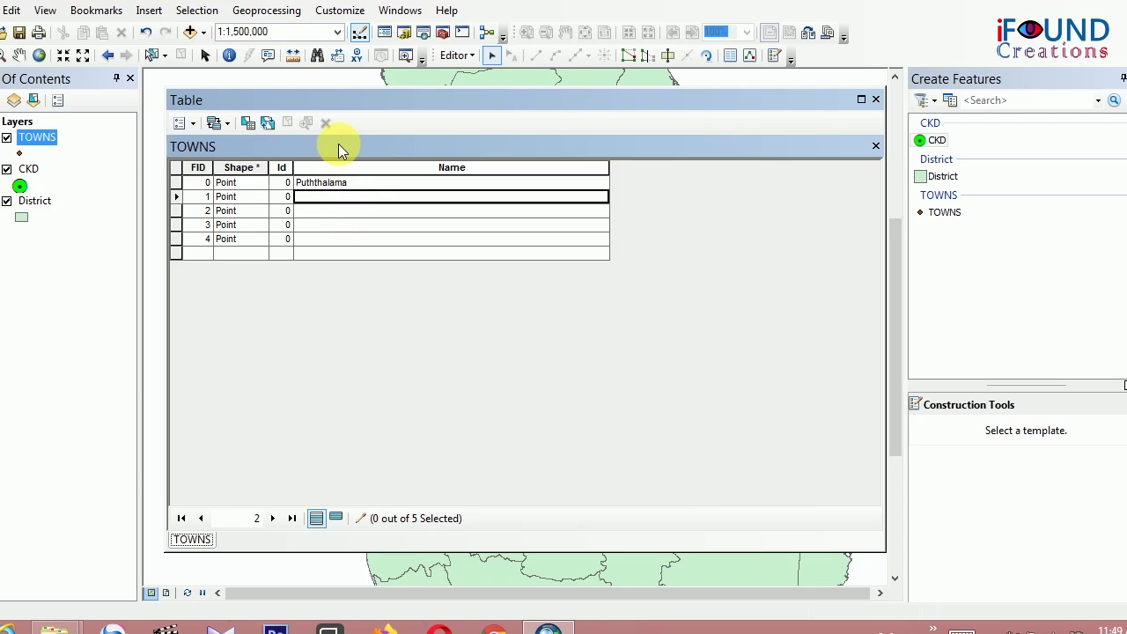
Move the attribute table window aside to look at the town points on the map, and close the table
left_click_drag(336, 105, 645, 93)
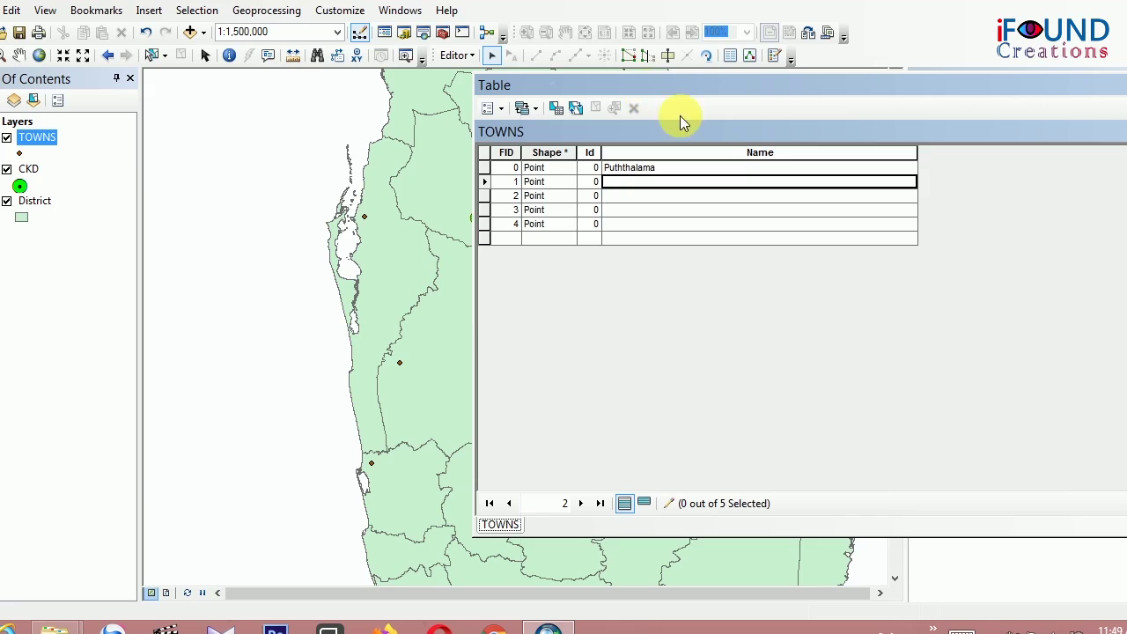
left_click_drag(758, 131, 17, 327)
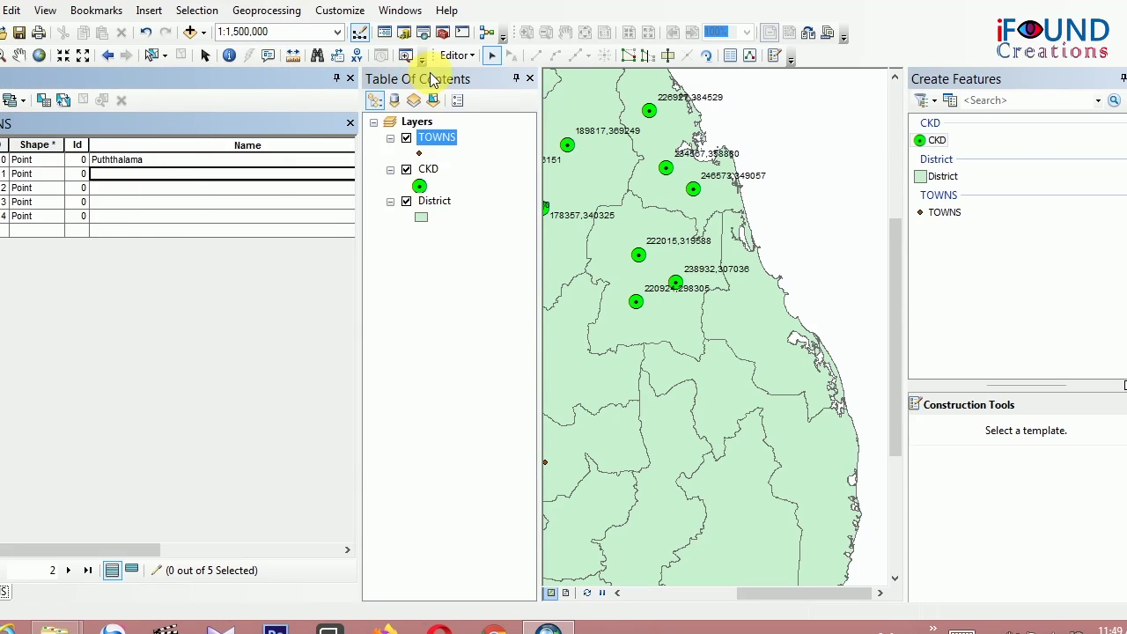
left_click_drag(255, 88, 247, 220)
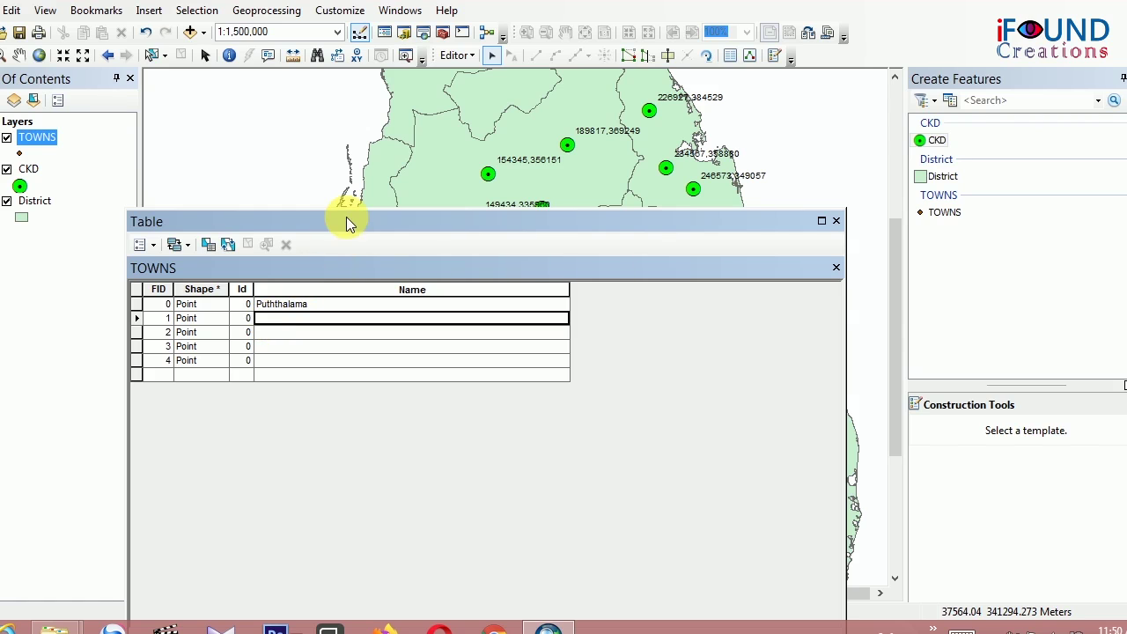
left_click_drag(335, 234, 714, 233)
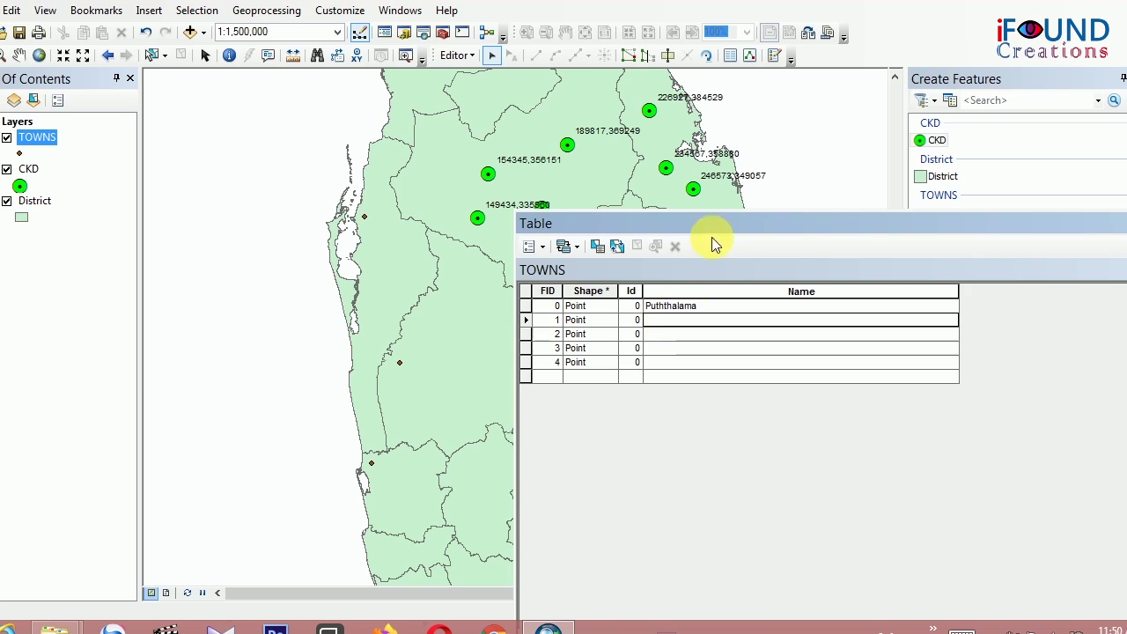
left_click_drag(711, 225, 339, 171)
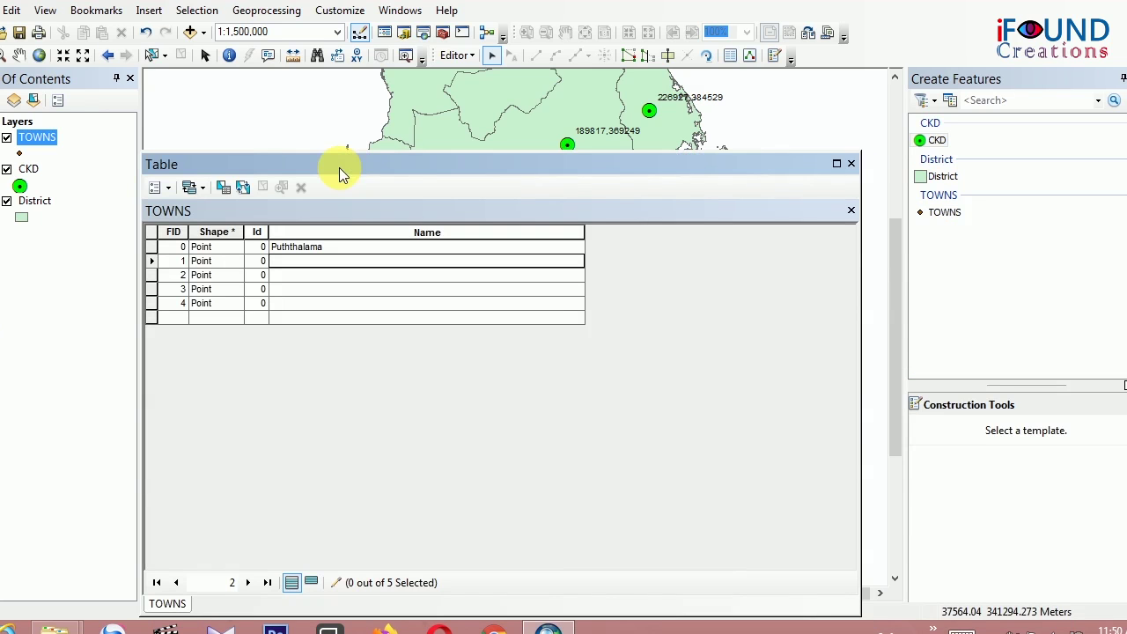
left_click(850, 163)
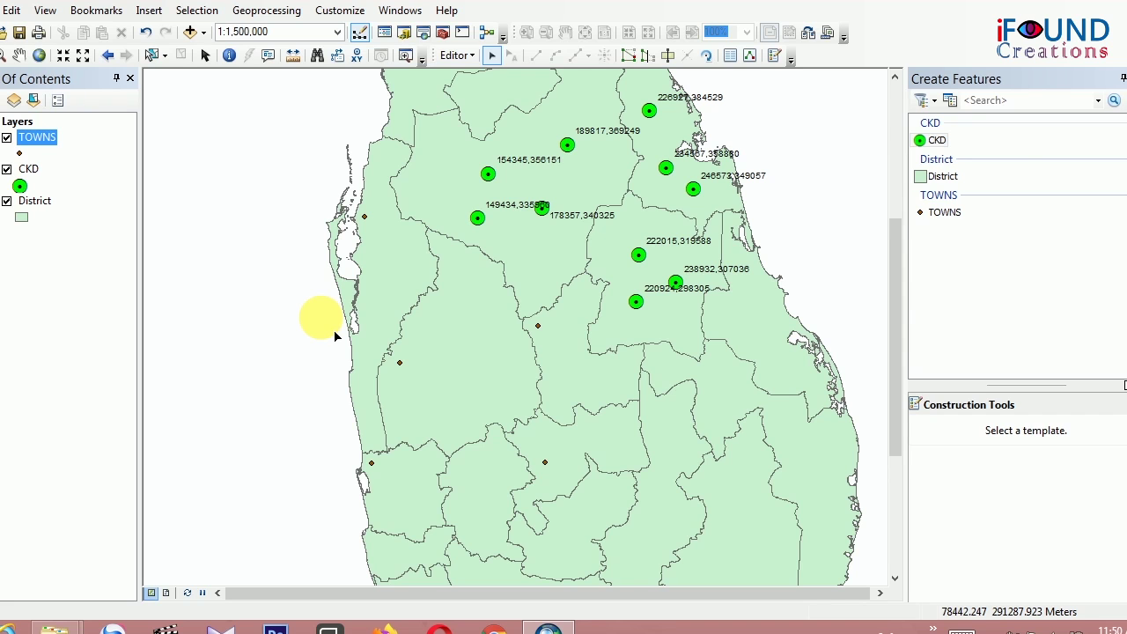
End the edit session and save the name entered for the first town
left_click(456, 54)
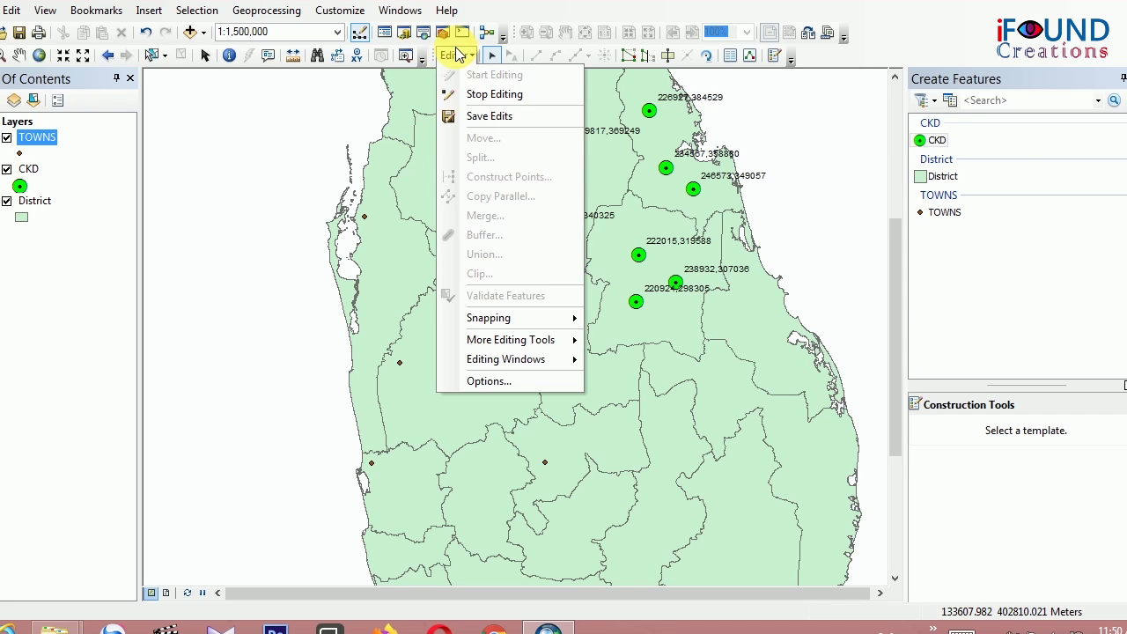
left_click(469, 96)
left_click(498, 366)
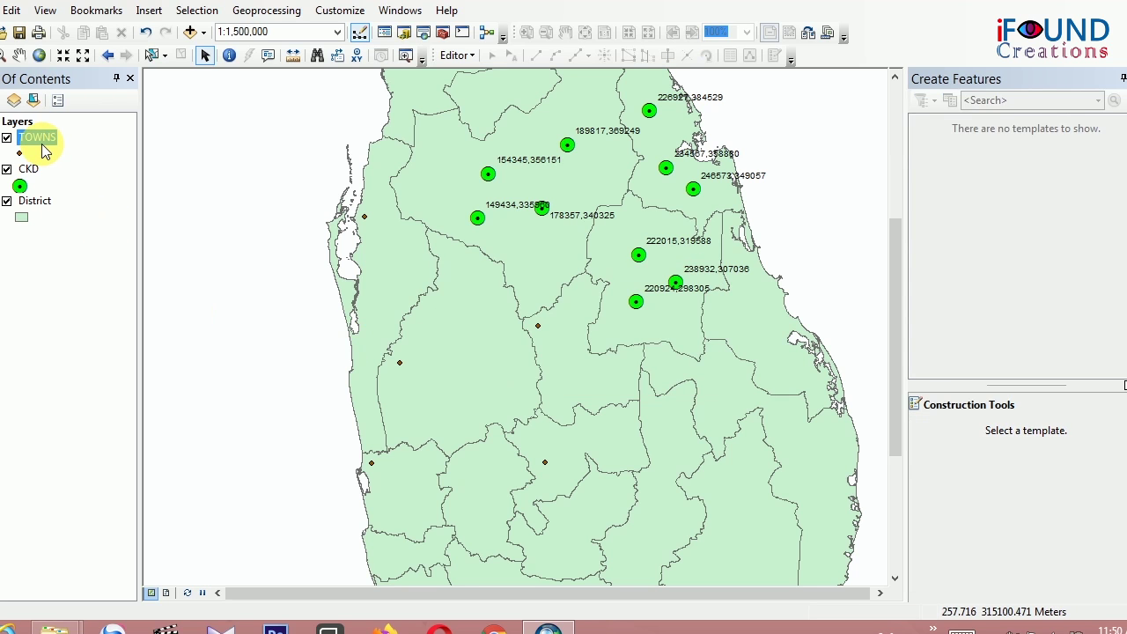
Reopen the TOWNS attribute table to check the Name values, and close it
right_click(40, 143)
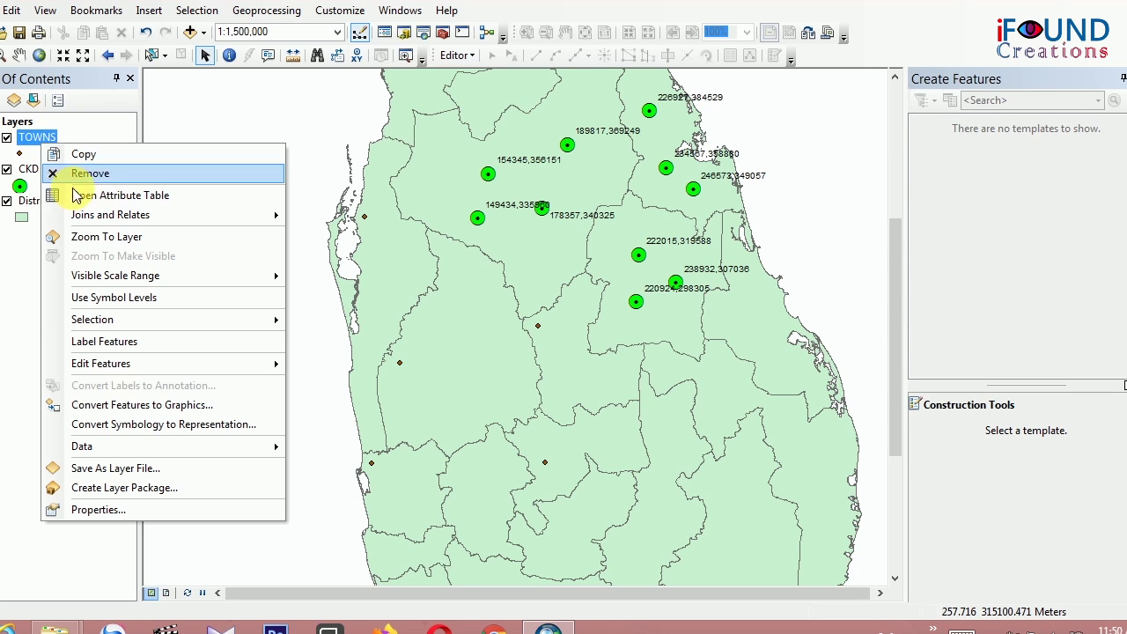
left_click(83, 198)
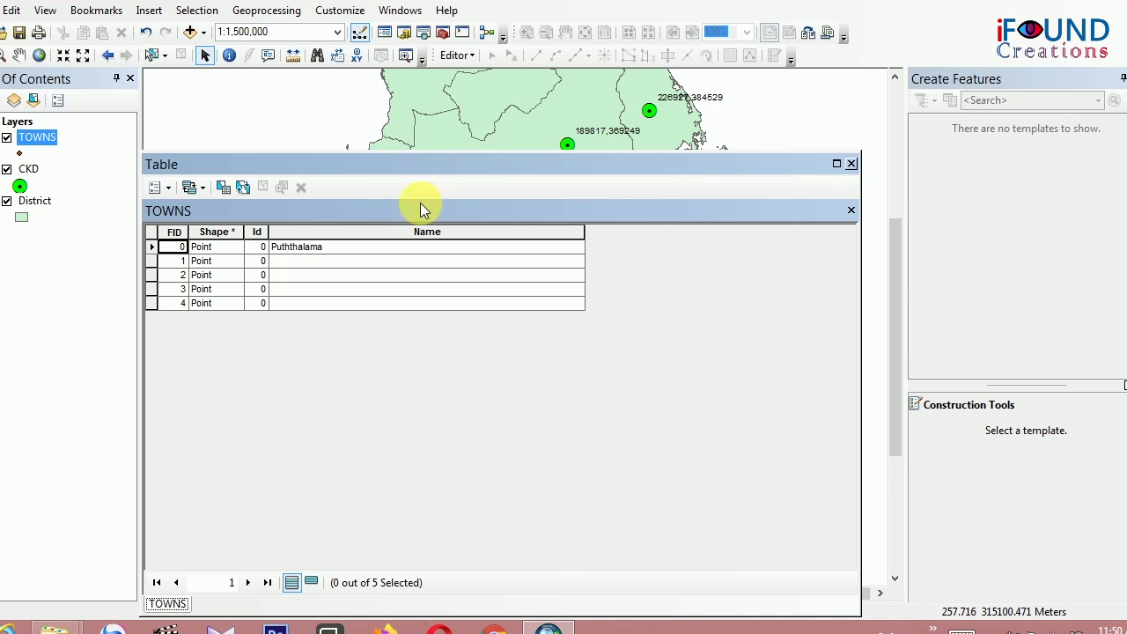
left_click(850, 165)
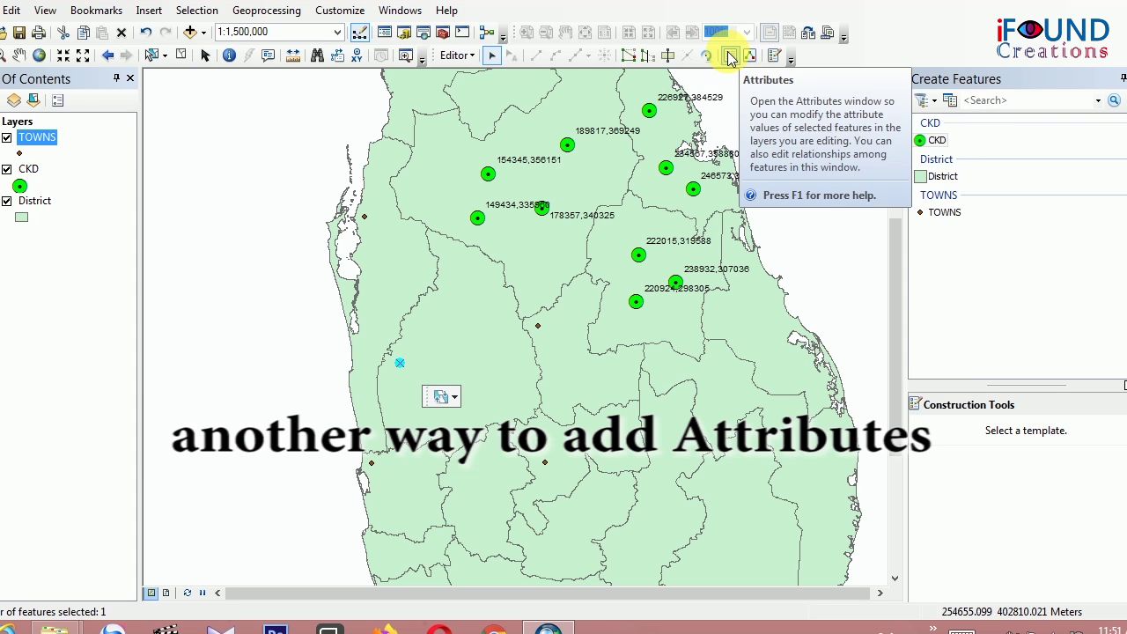
Open the Attributes window and set the Name of the southern west-coast TOWNS point to Negombo
left_click(730, 54)
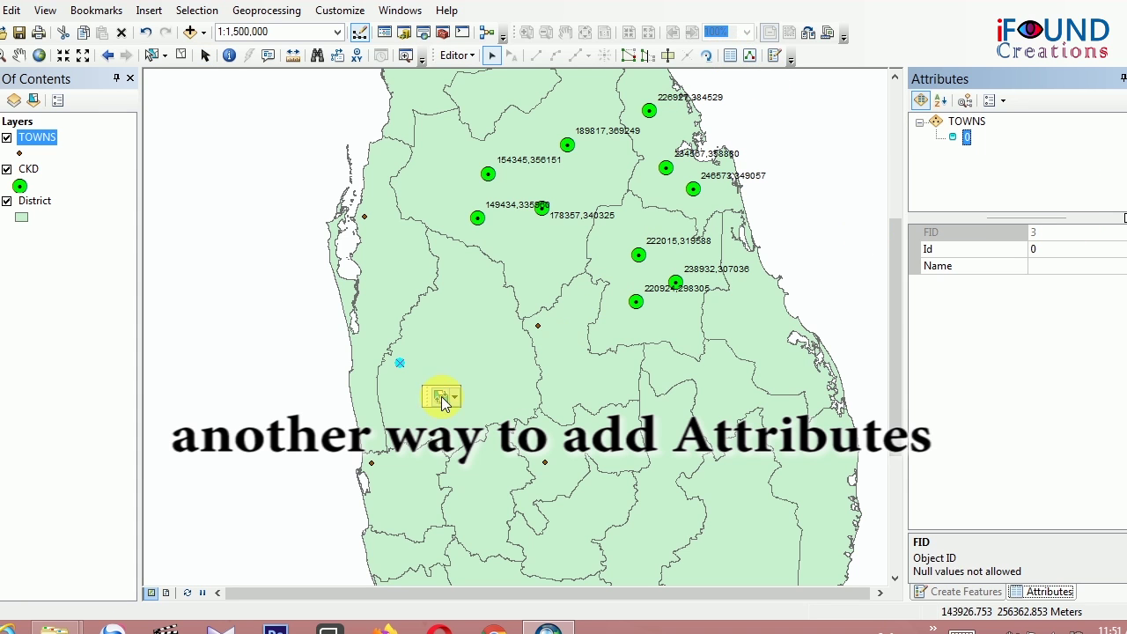
left_click(1048, 268)
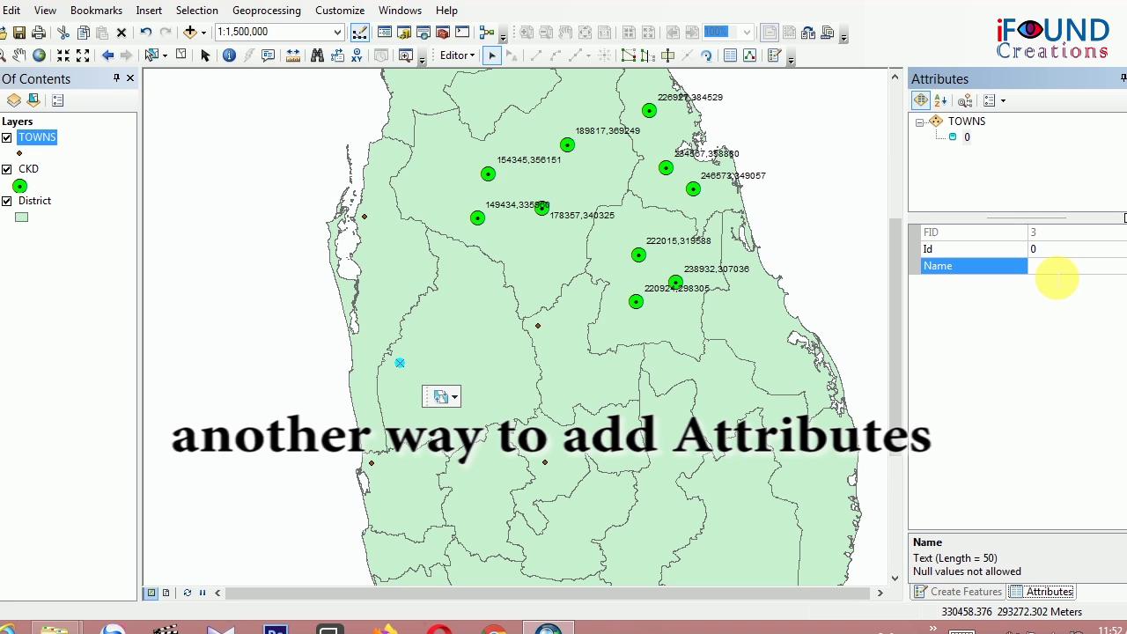
left_click(1052, 268)
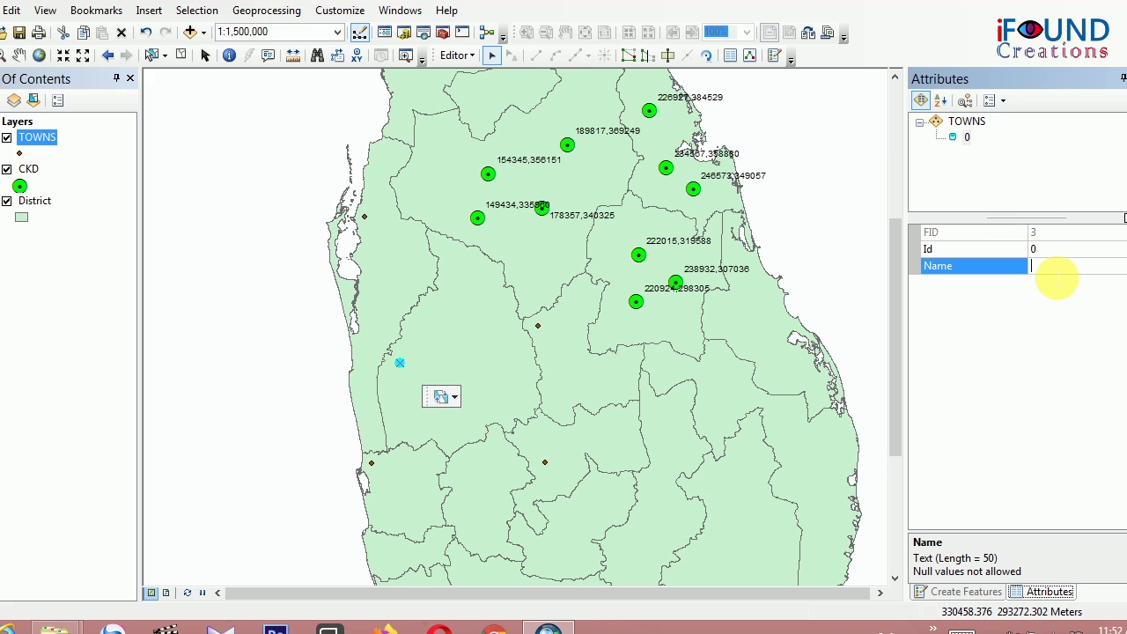
left_click(385, 476)
left_click(1057, 268)
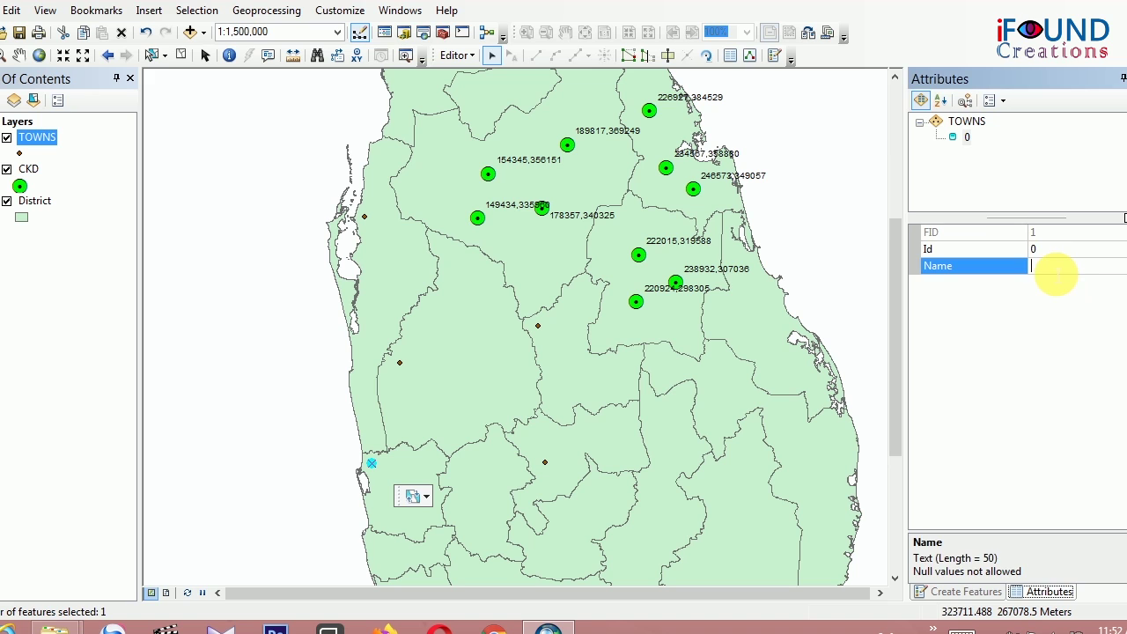
type("N")
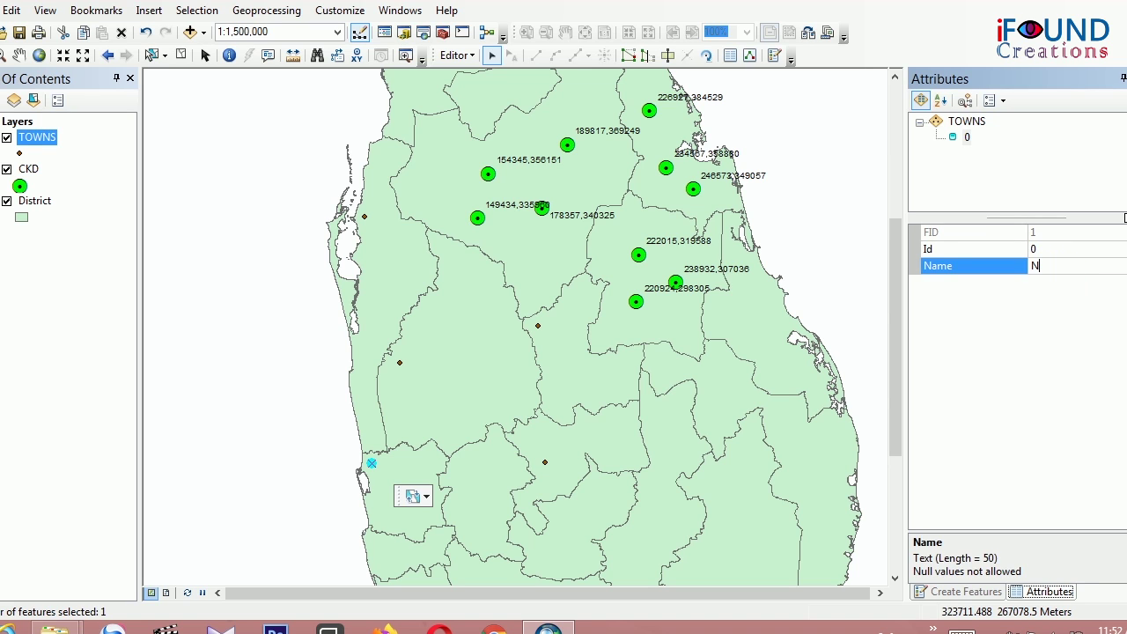
type("egombo")
Select the TOWNS point in the Matale district and set its Name to Matale
left_click(551, 343)
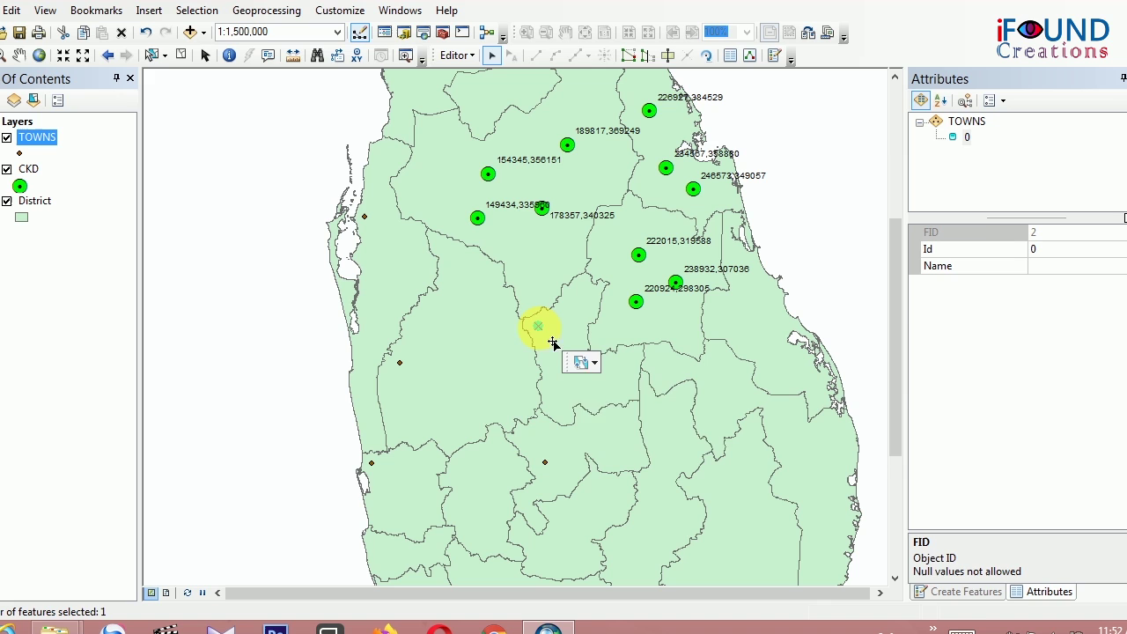
left_click(595, 364)
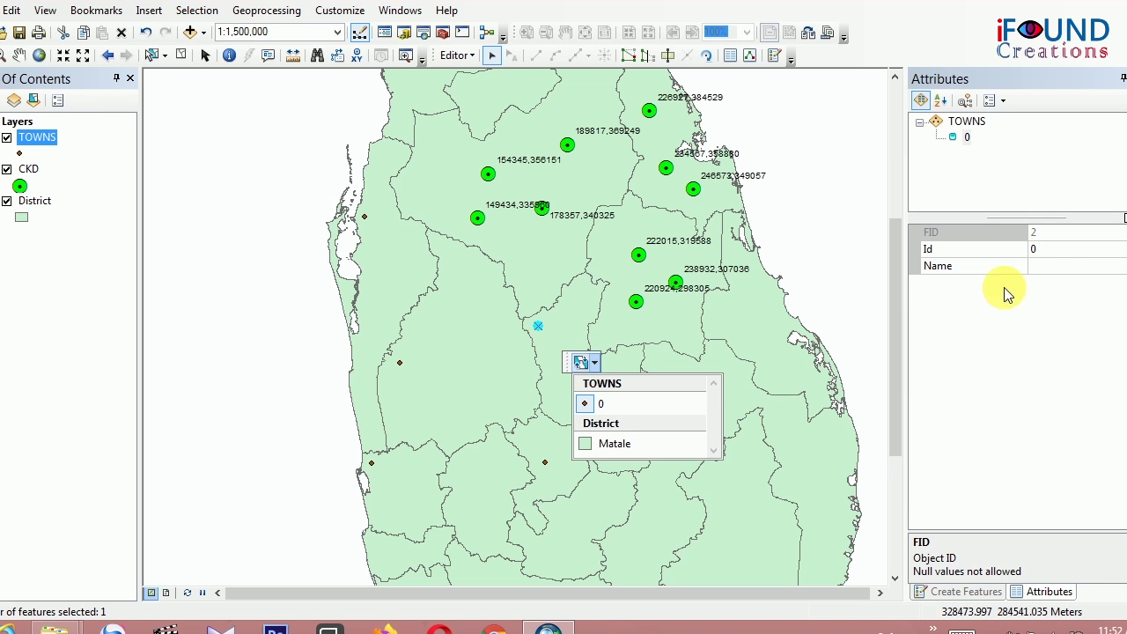
left_click(1047, 266)
type("M")
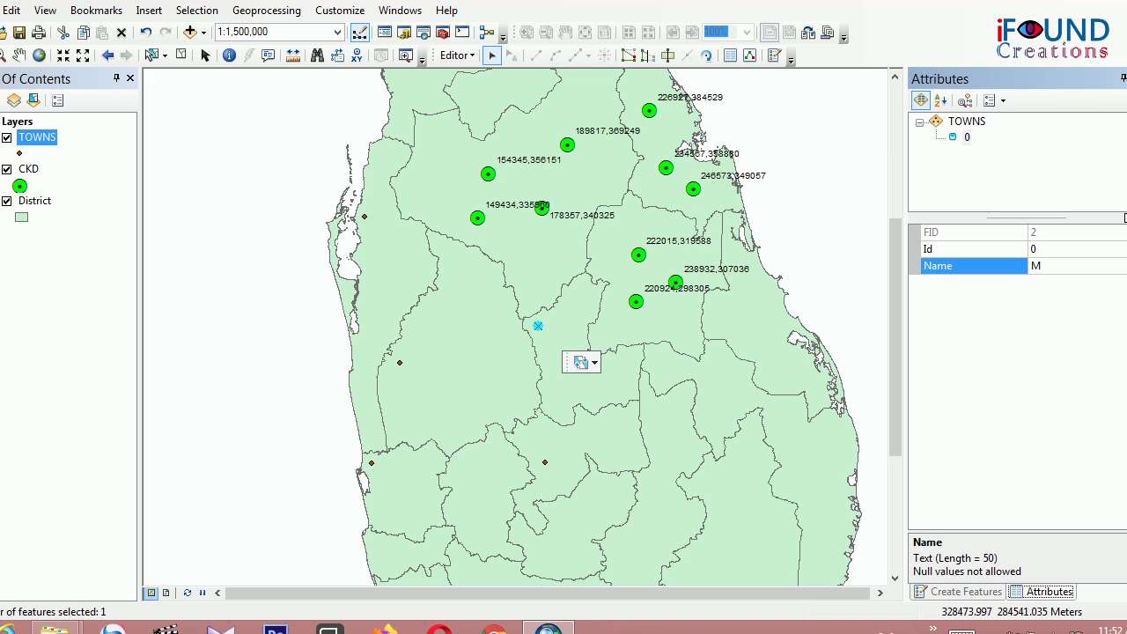
type("atale")
Select the TOWNS point in the Kurunagala district instead of the district polygon and set its Name to Kurunagala
left_click(403, 364)
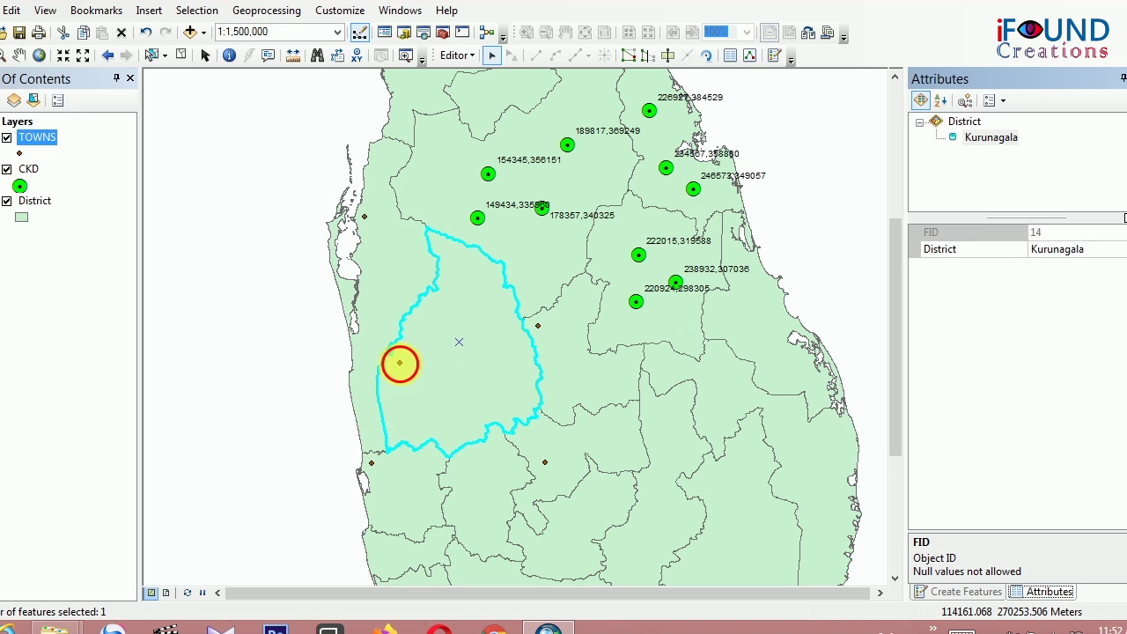
left_click(399, 362)
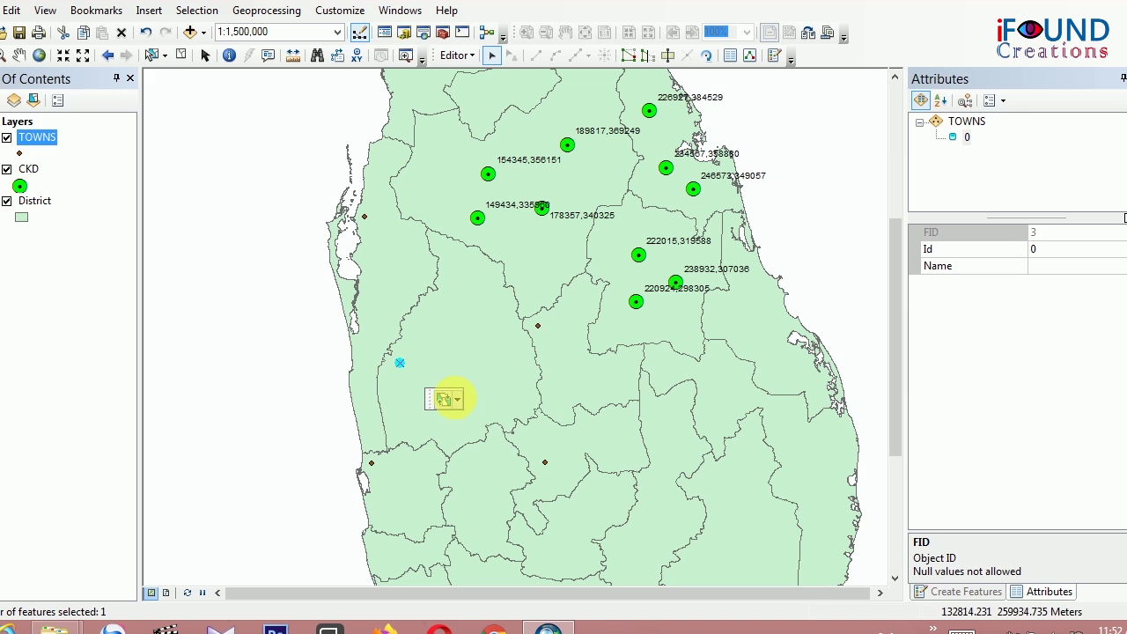
left_click(447, 399)
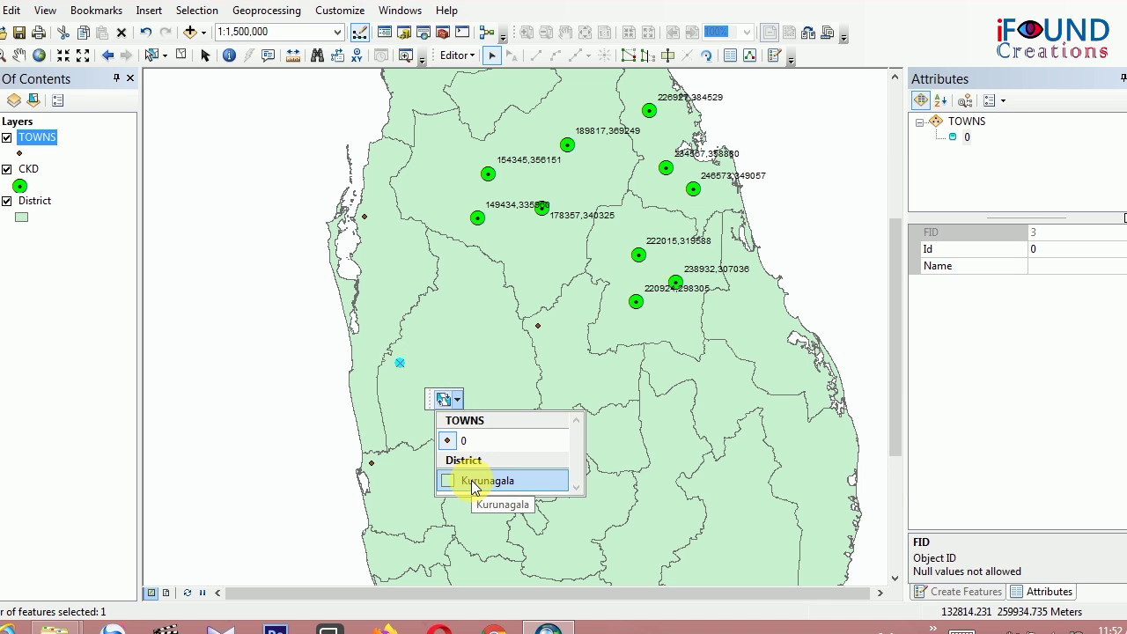
left_click(1039, 266)
type("Kuru")
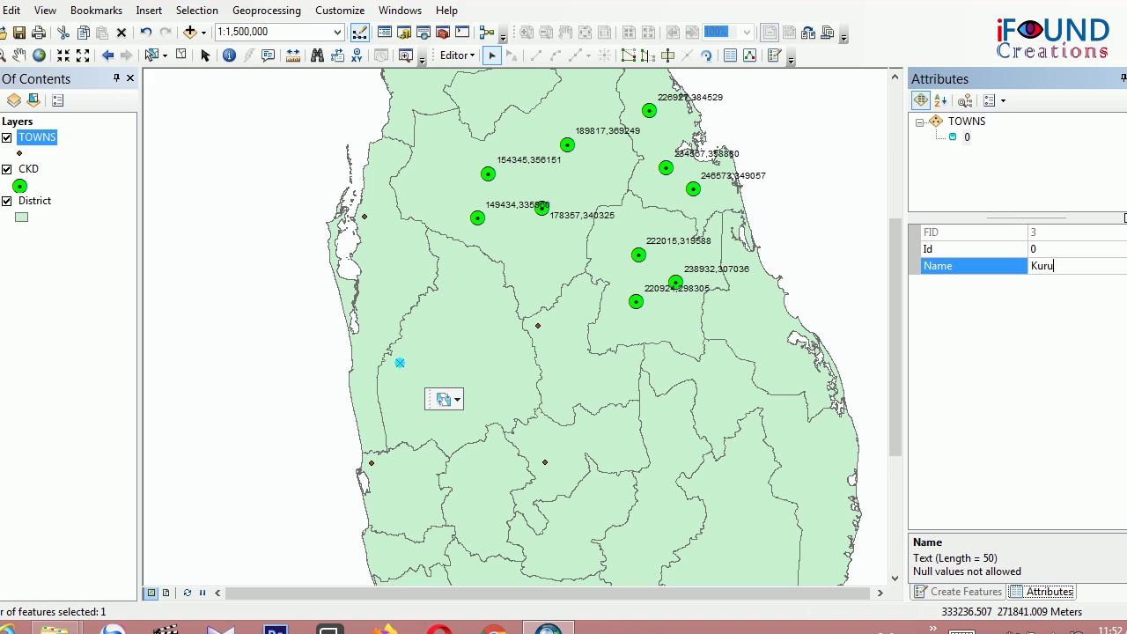
type("nagala")
left_click(364, 215)
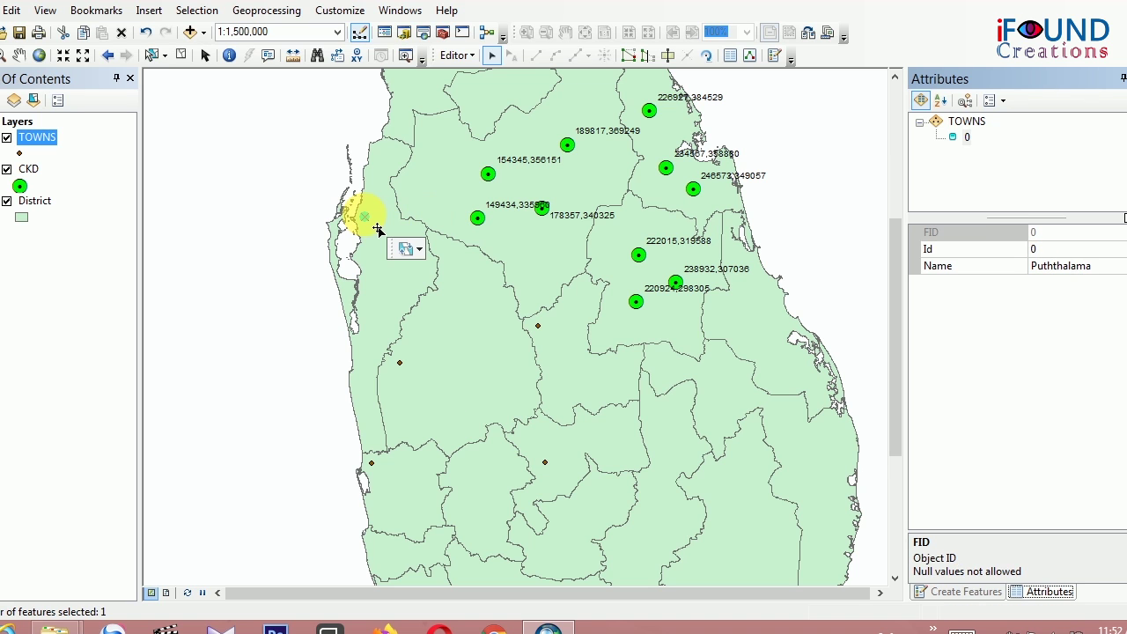
Select the TOWNS point in the Kandy district instead of the district polygon, set its Name to Kandy, and clear the selection
left_click(544, 462)
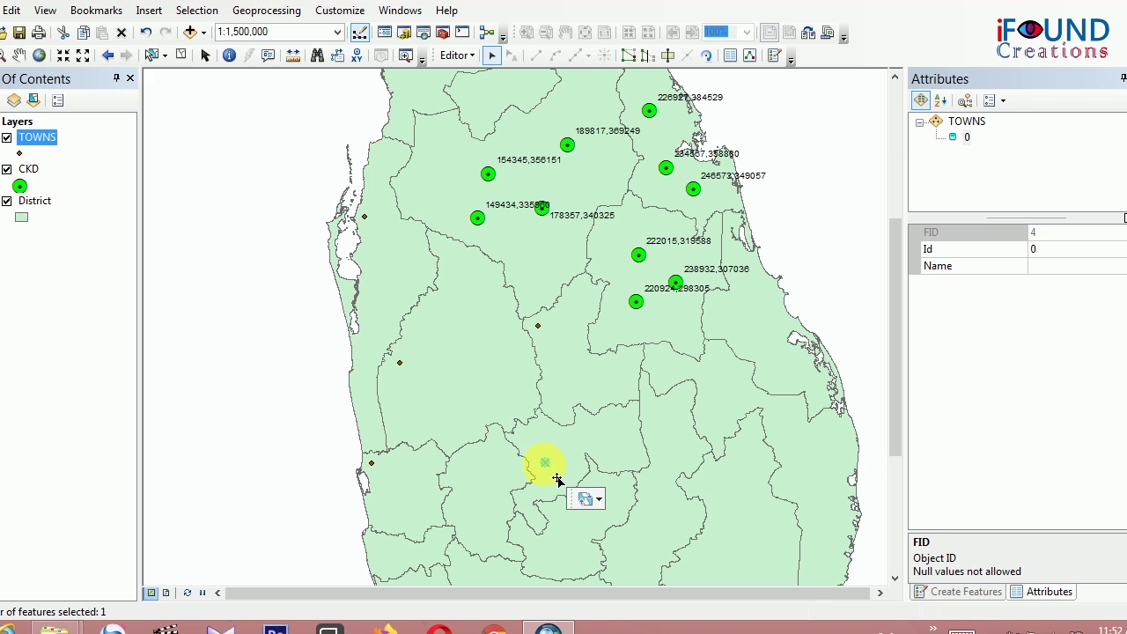
left_click(588, 490)
left_click(599, 499)
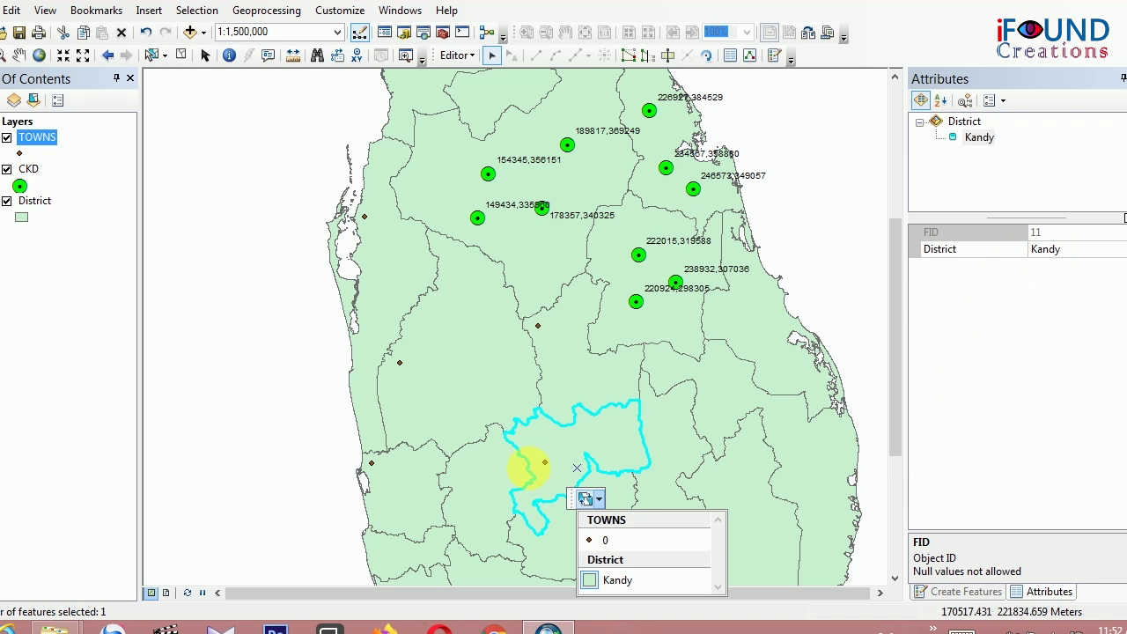
left_click(558, 477)
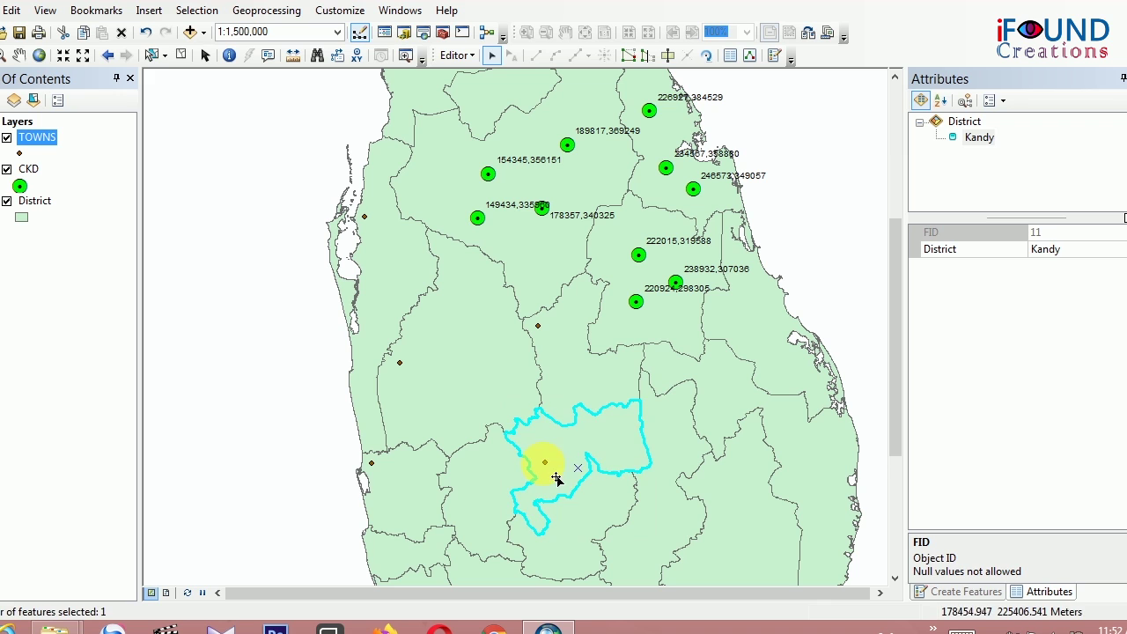
left_click(546, 463)
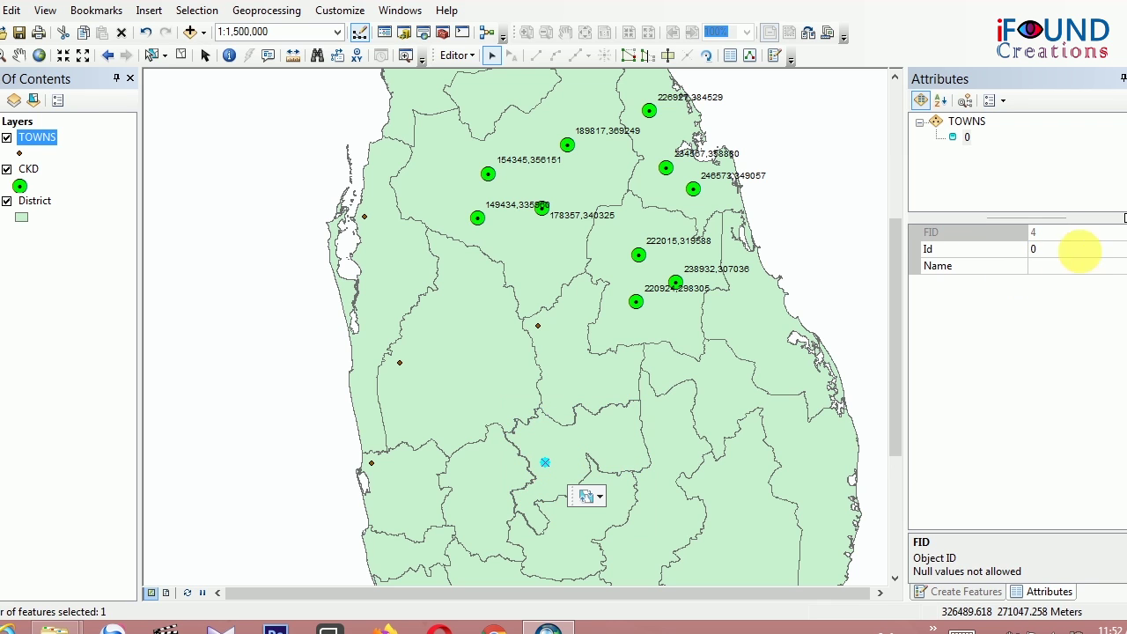
left_click(1066, 269)
type("Ka")
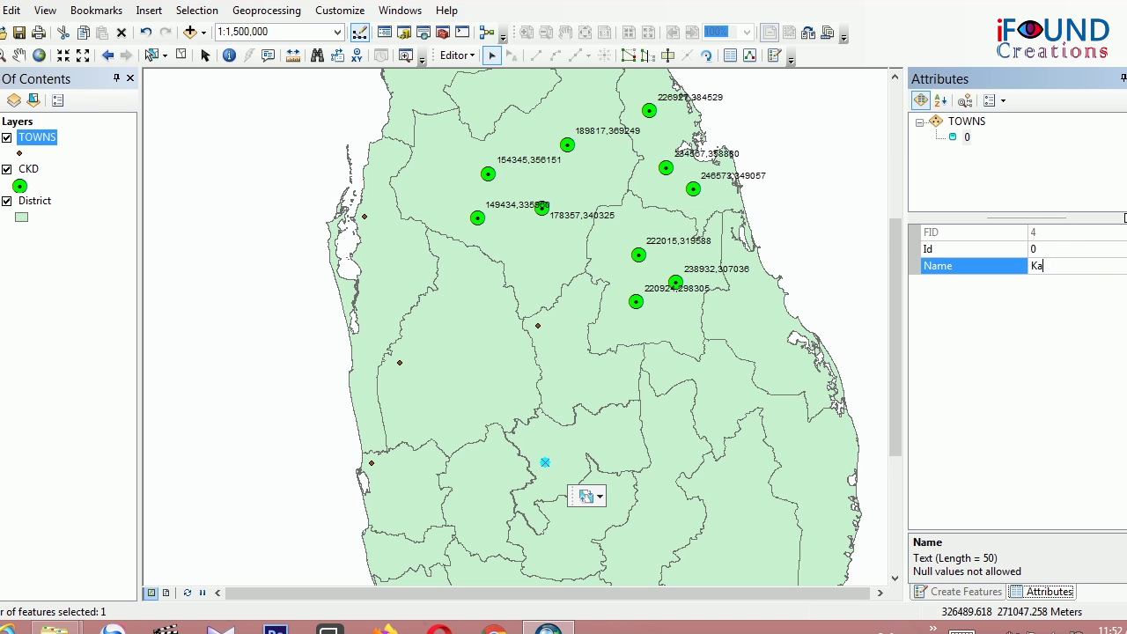
type("ndy")
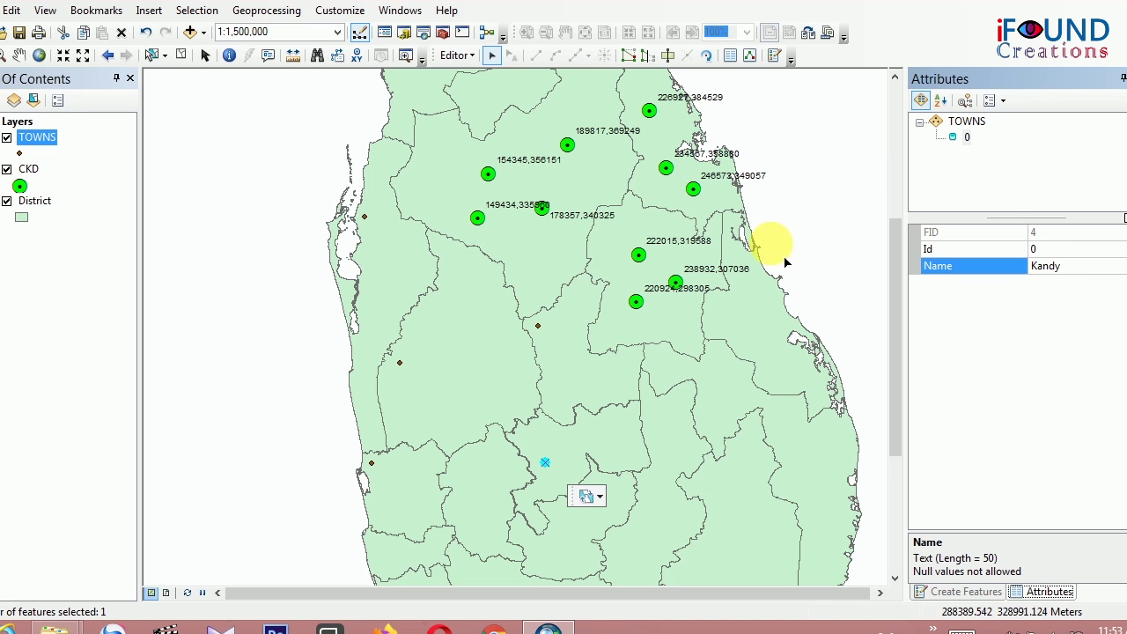
left_click(281, 253)
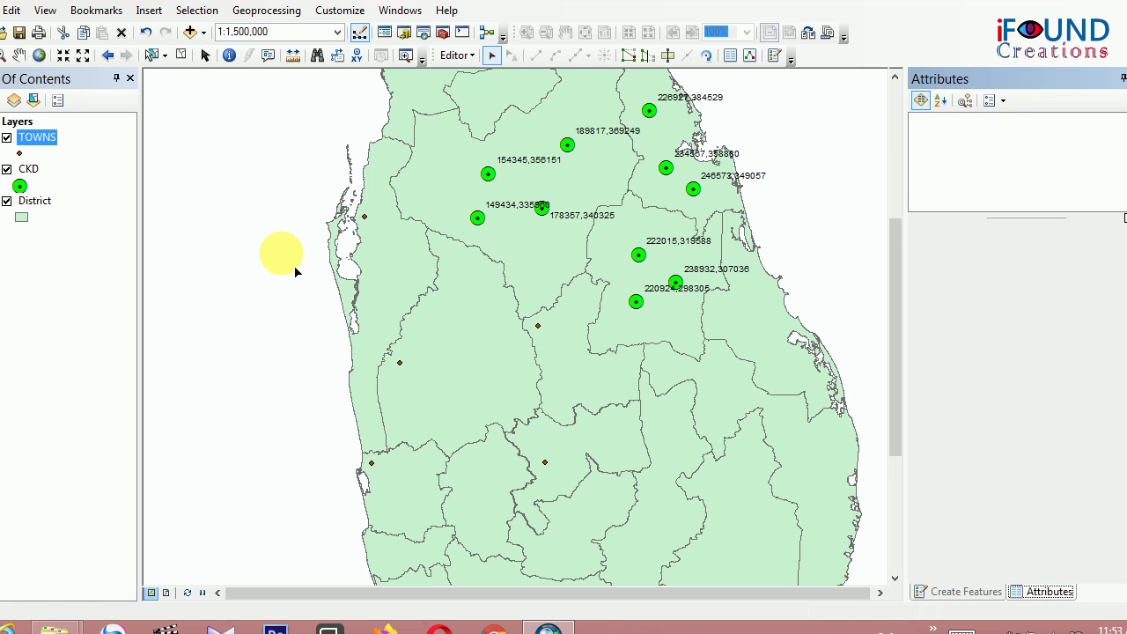
Stop the editing session and save the edits to the TOWNS points
left_click(20, 155)
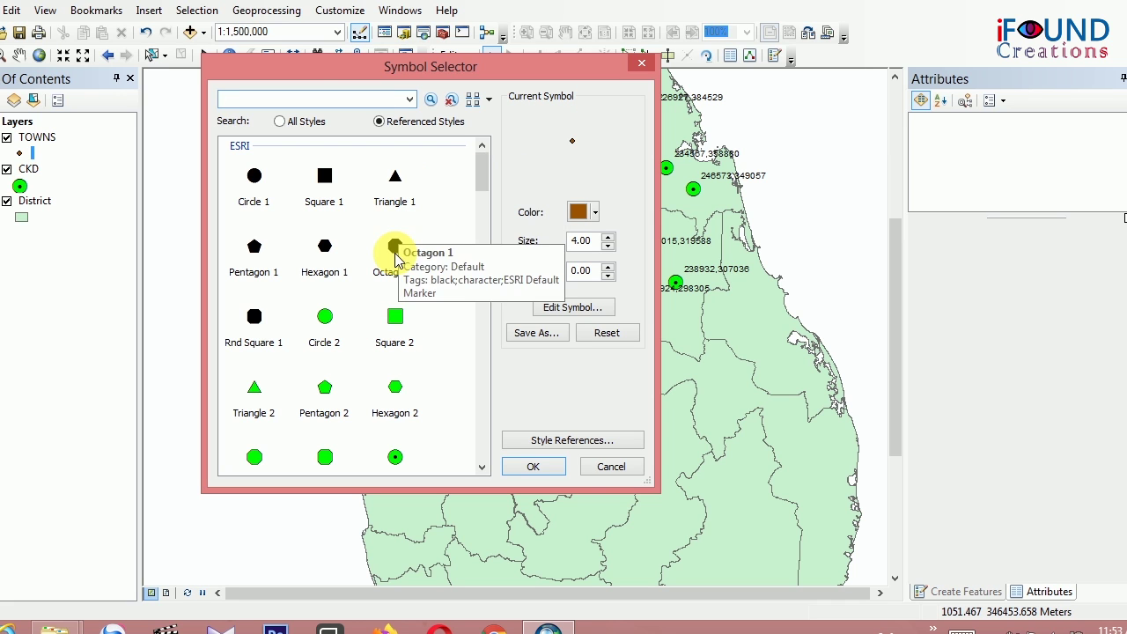
left_click(585, 467)
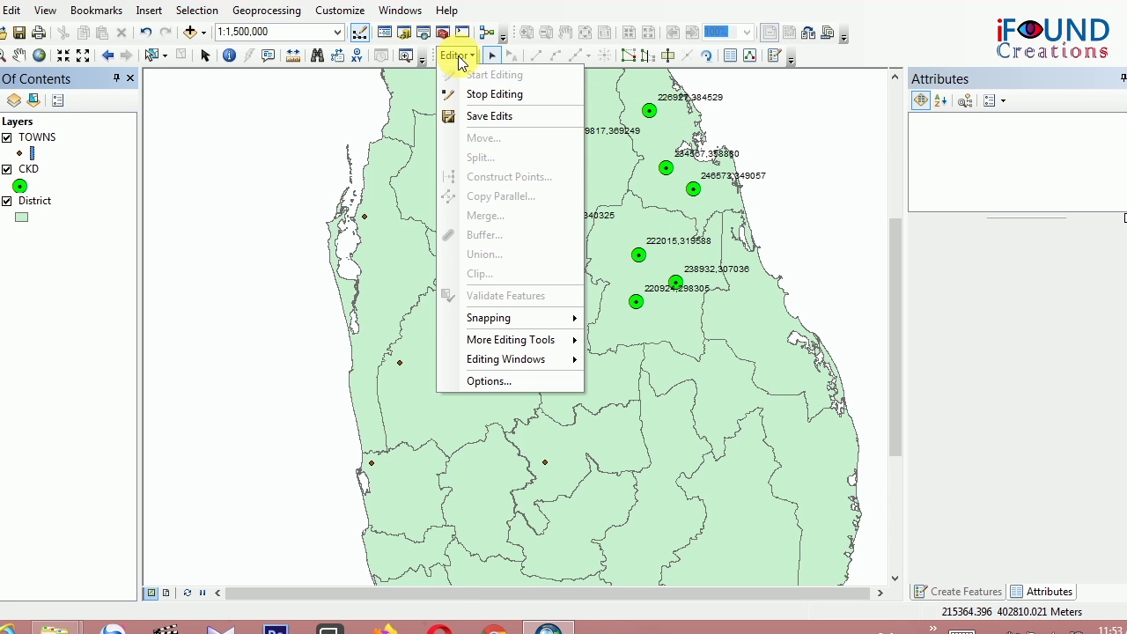
left_click(456, 54)
left_click(478, 97)
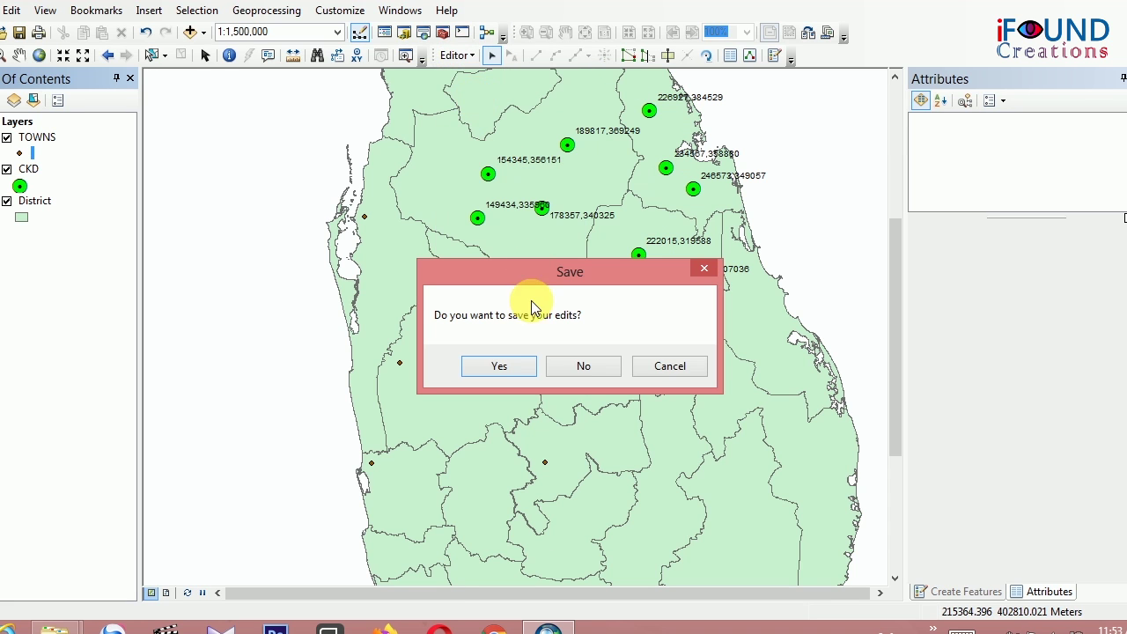
left_click(480, 371)
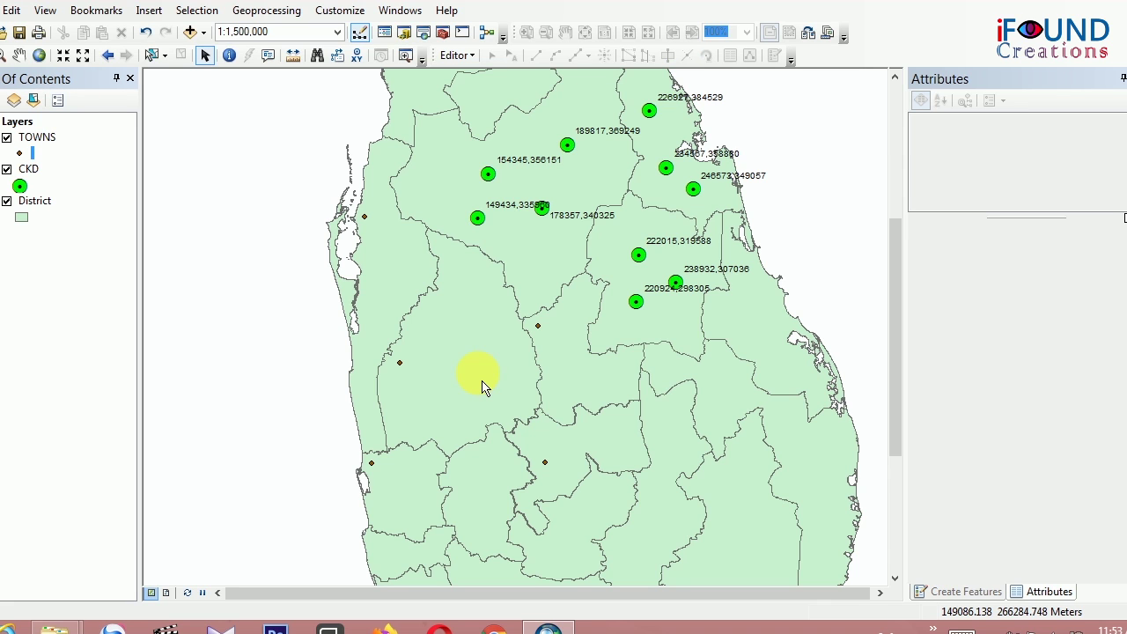
Open the TOWNS attribute table to review the Name values of all five points, and close it
right_click(29, 137)
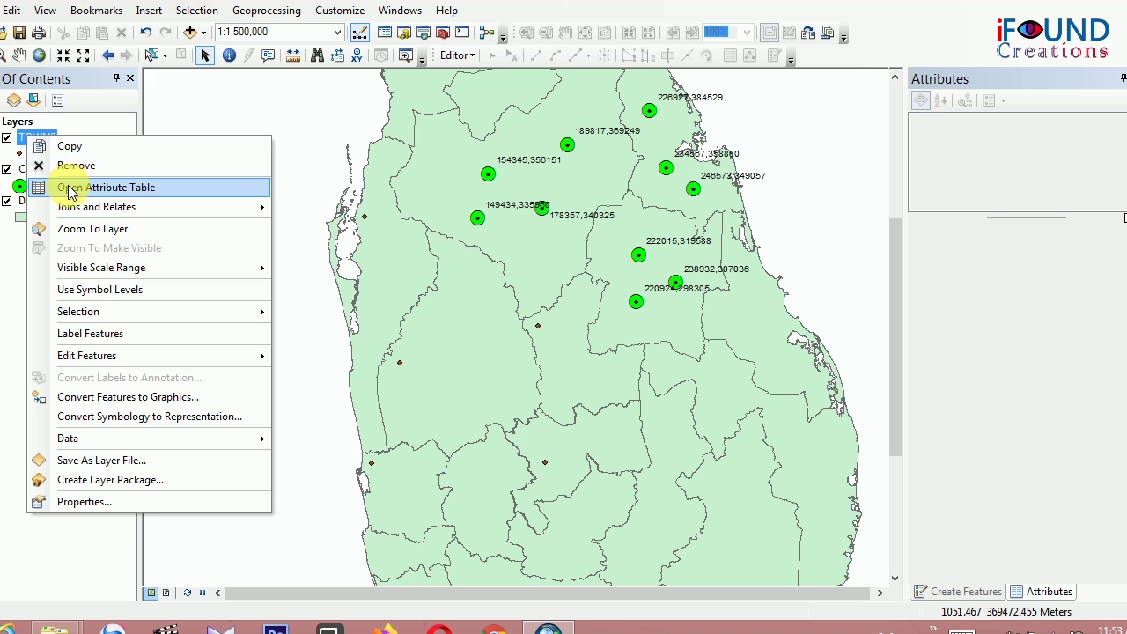
left_click(70, 187)
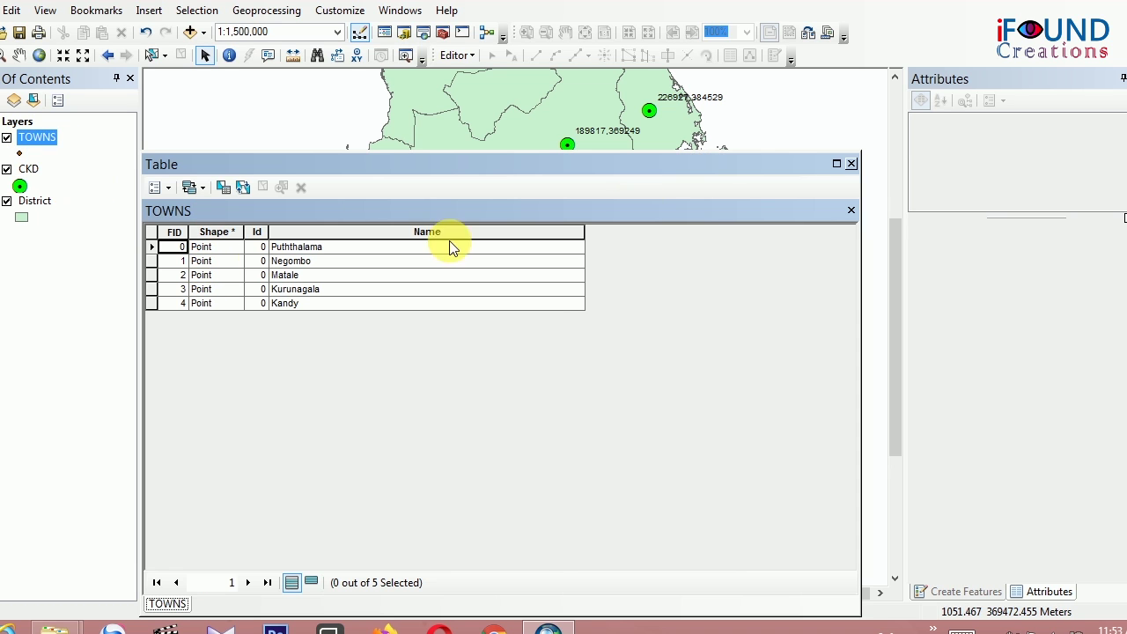
left_click(852, 163)
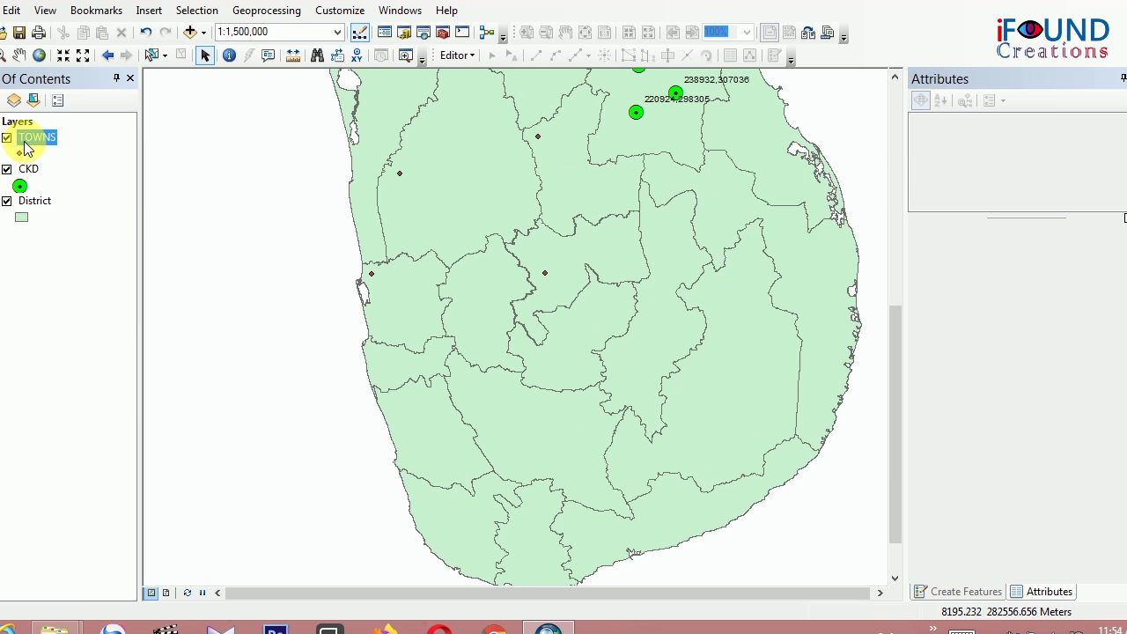
Change the TOWNS layer symbol to Triangle 2 with a magenta colour
left_click(20, 153)
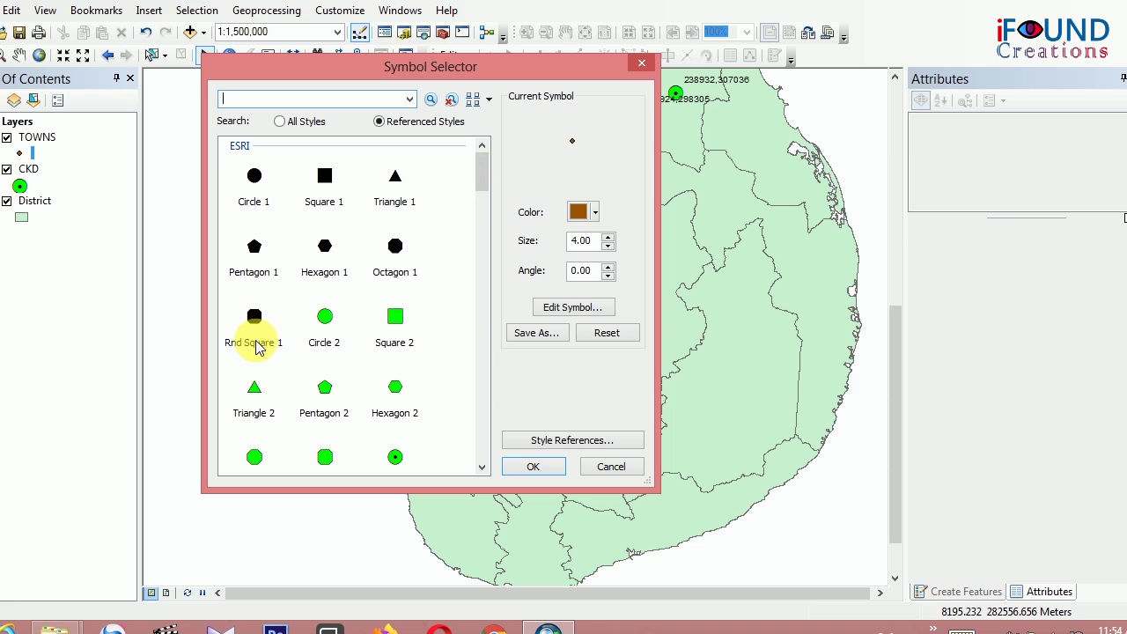
left_click(254, 388)
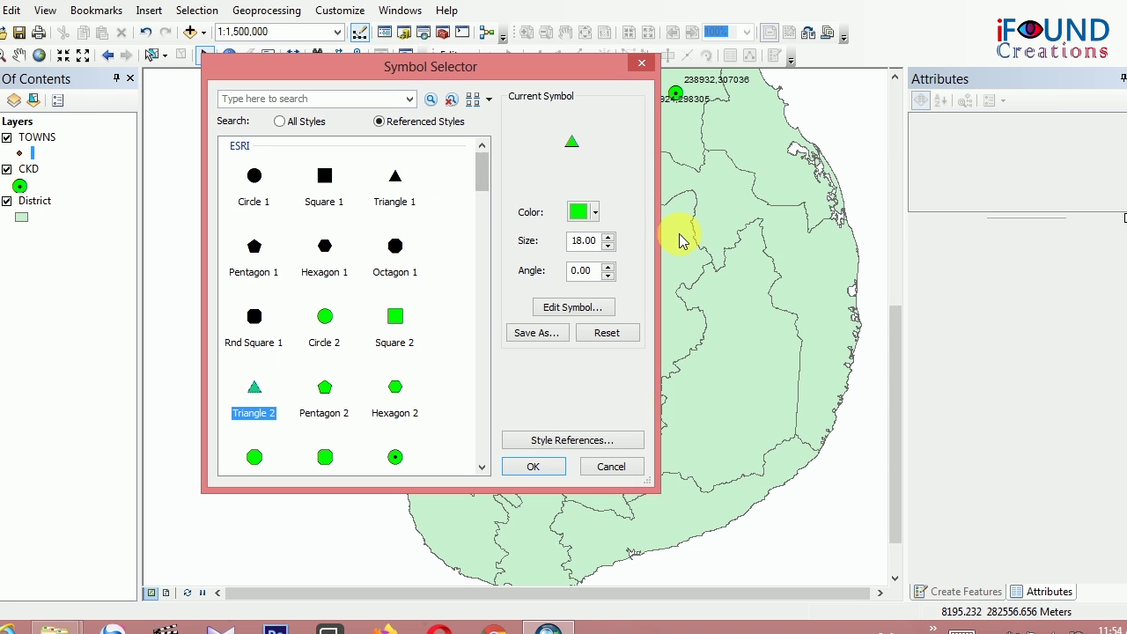
left_click(588, 213)
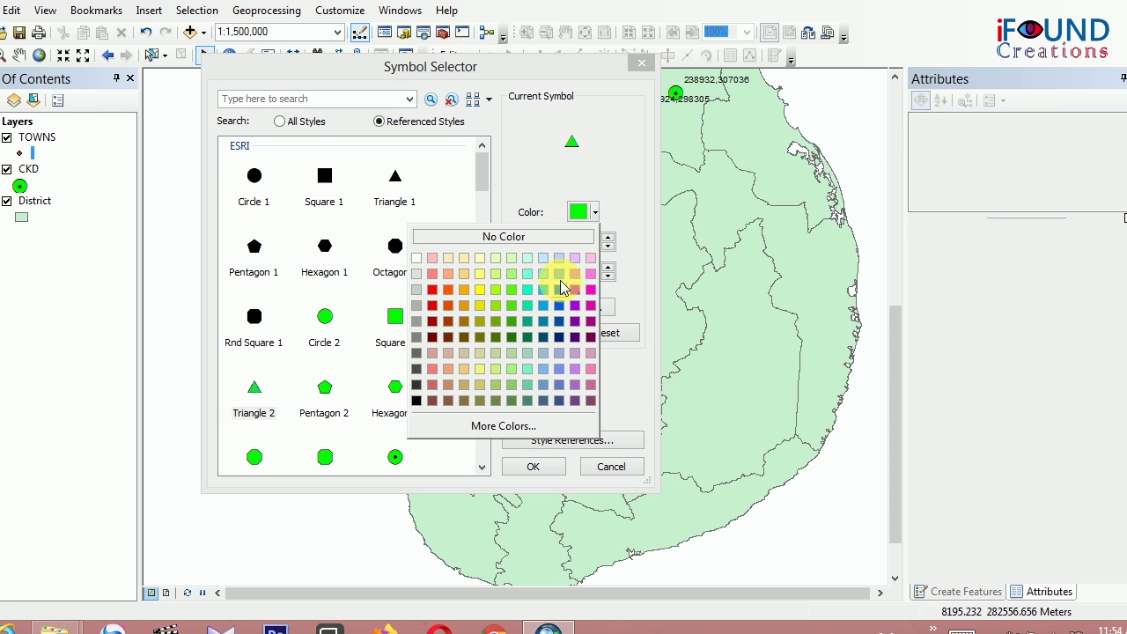
left_click(588, 290)
left_click(536, 466)
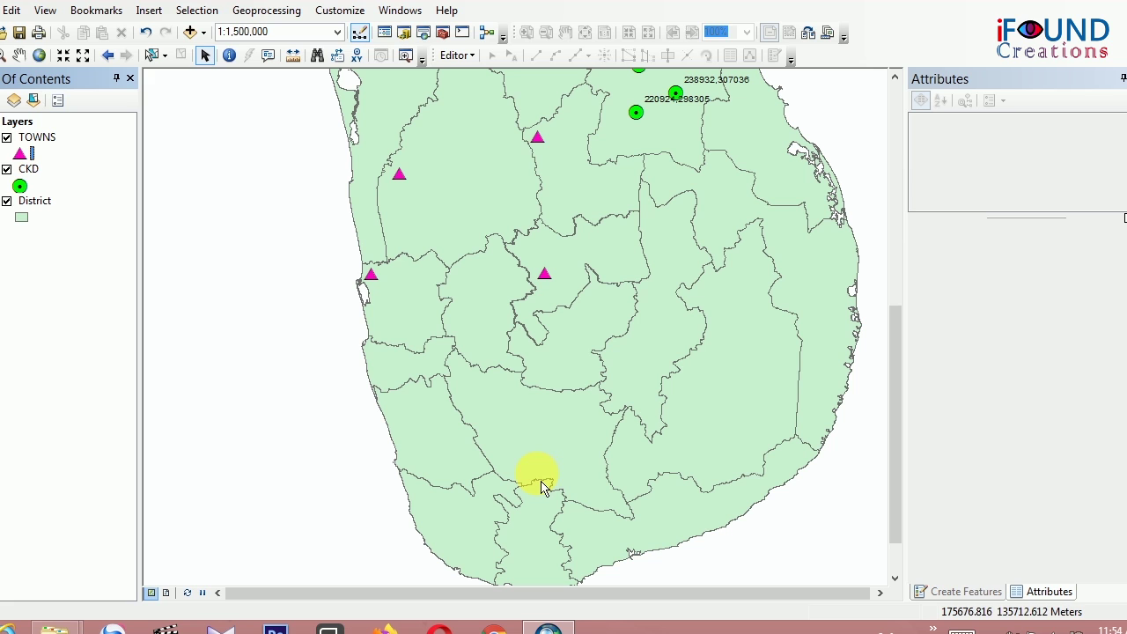
Open the TOWNS attribute table and add a Long Integer field named XCORD
left_click(27, 139)
right_click(25, 139)
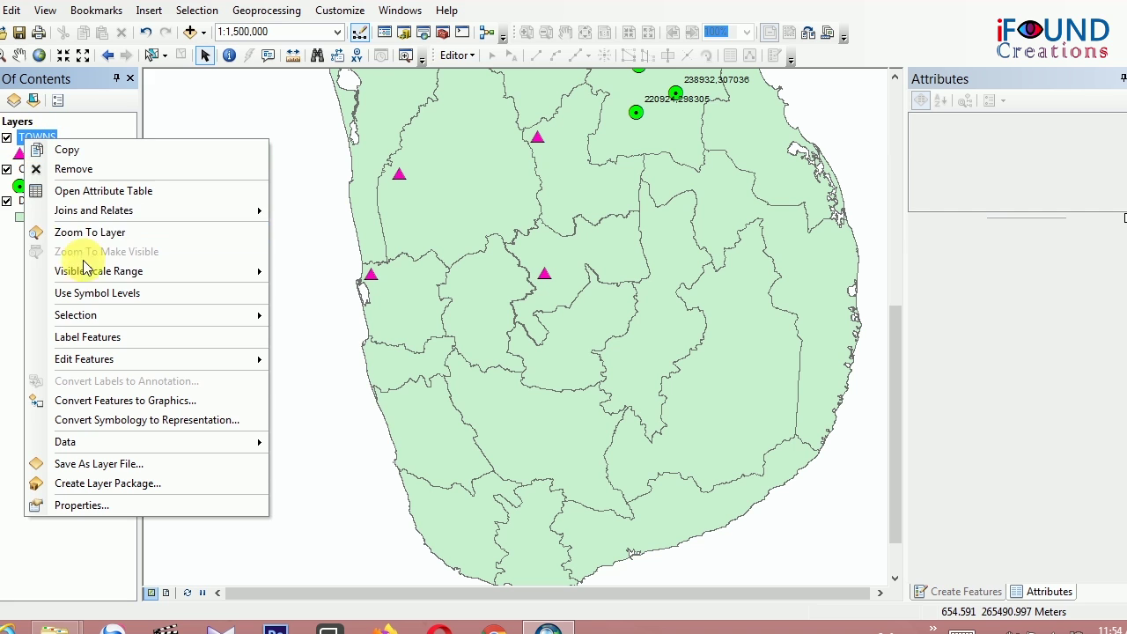
left_click(72, 189)
left_click(159, 189)
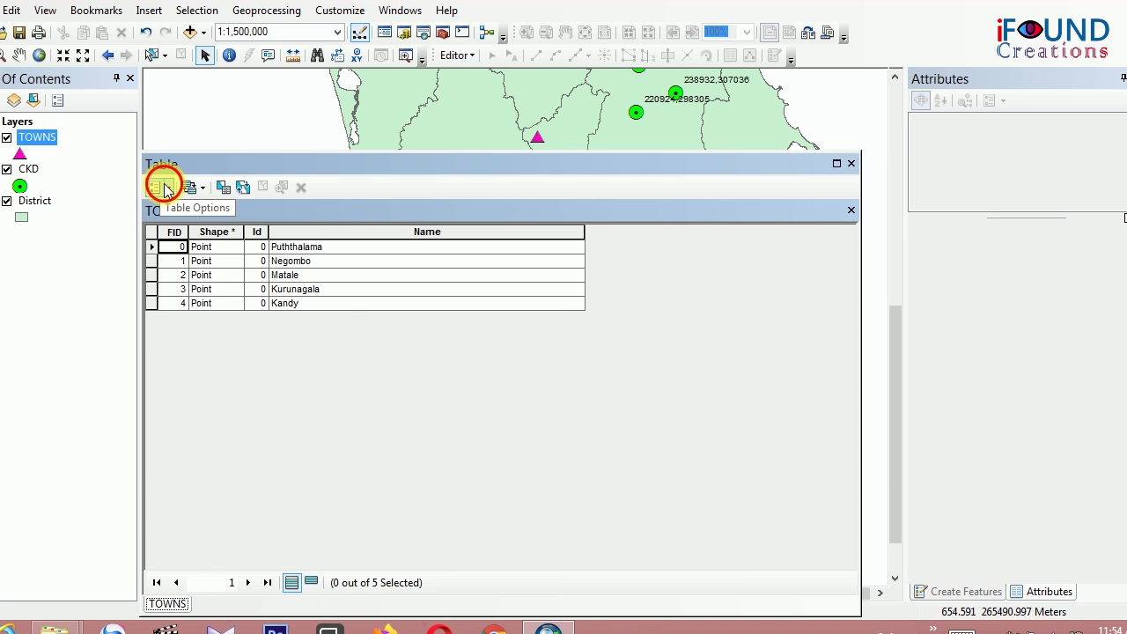
left_click(201, 309)
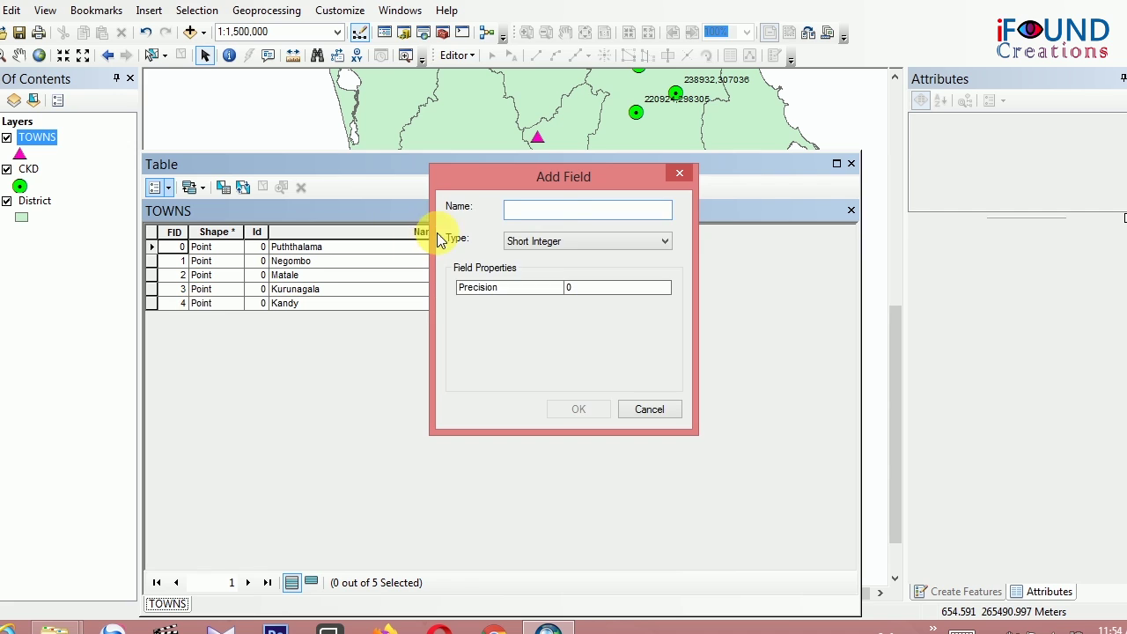
type("XCORD")
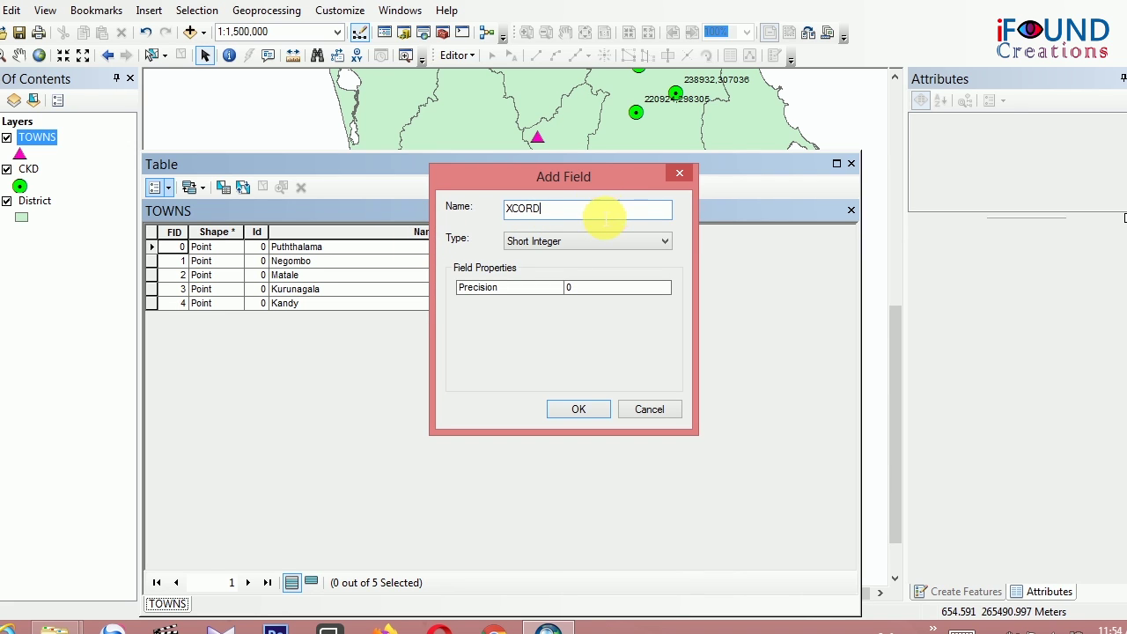
left_click(581, 241)
left_click(541, 266)
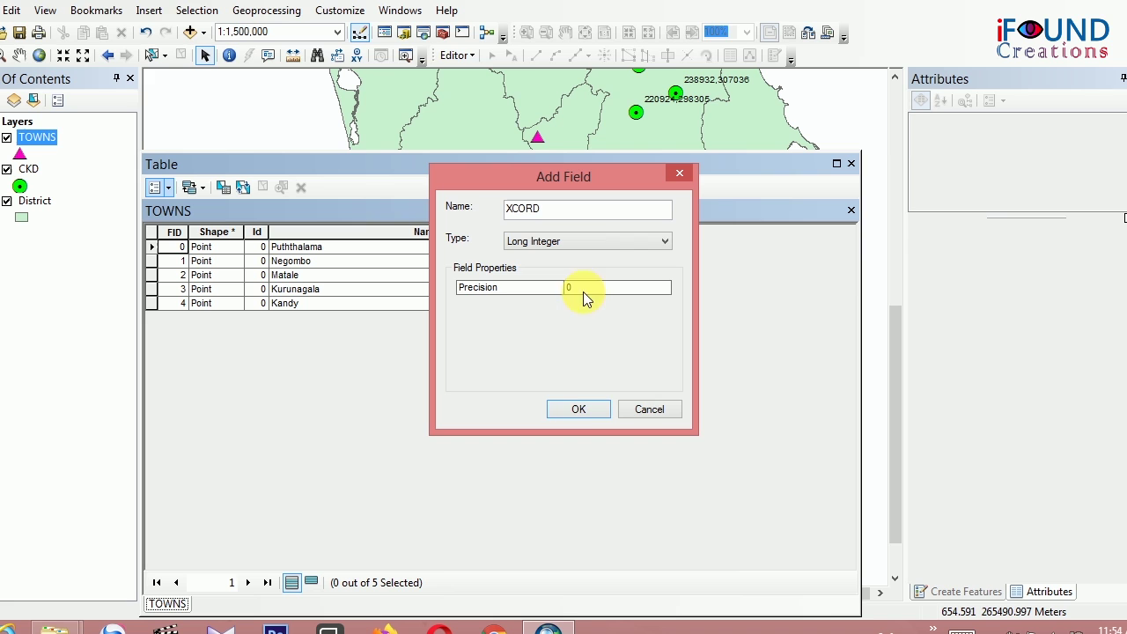
left_click(579, 412)
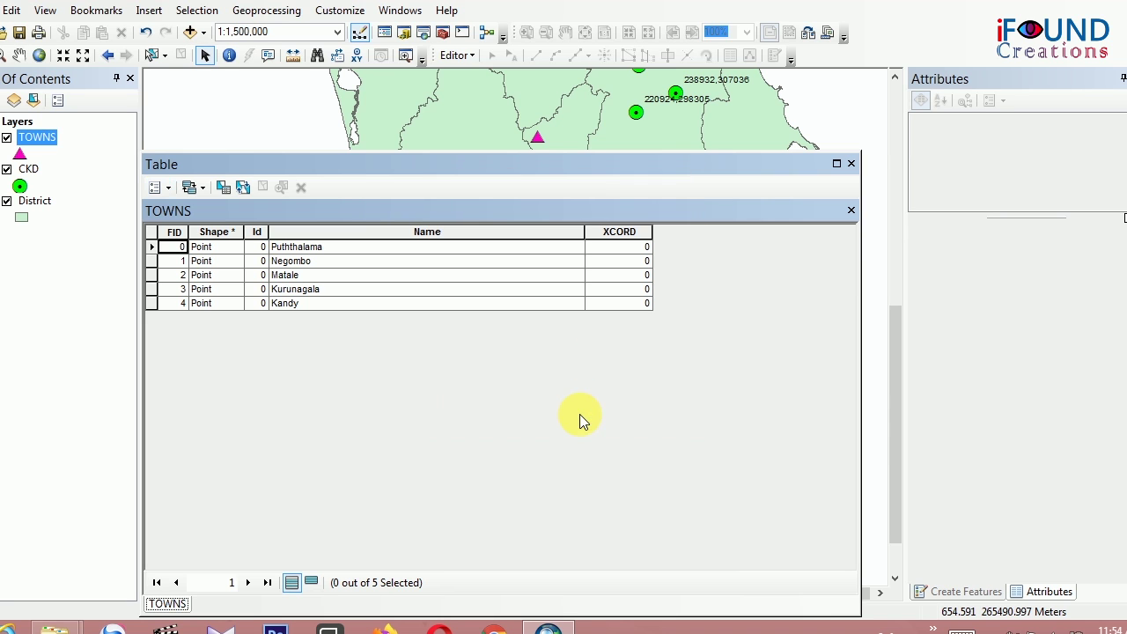
Add a Long Integer field named YCORD to the TOWNS attribute table
left_click(161, 187)
left_click(207, 311)
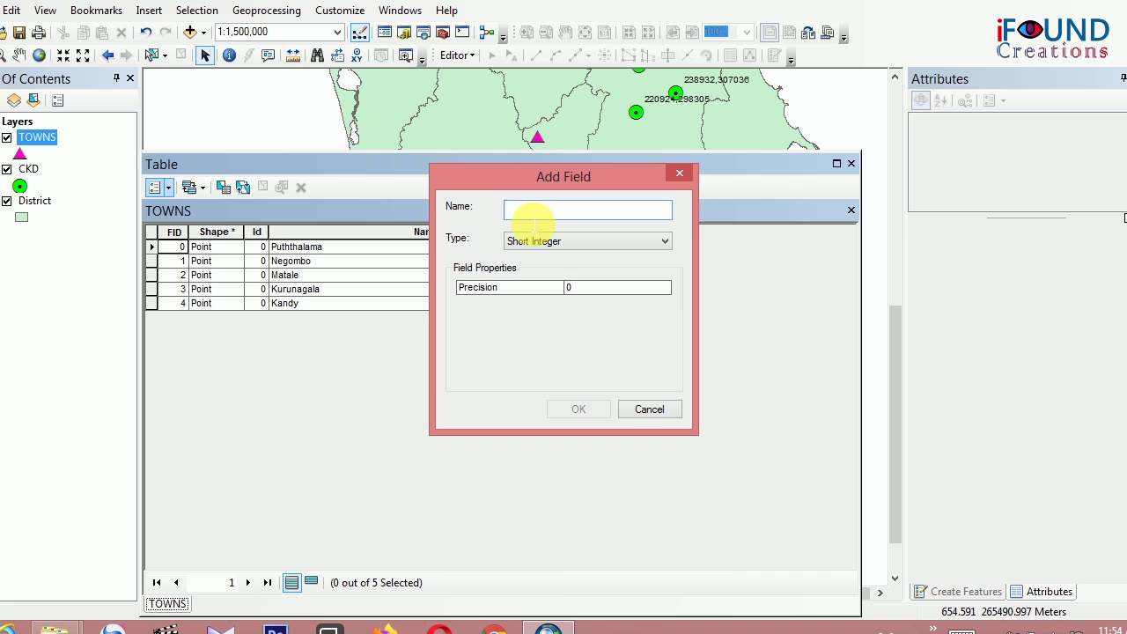
type("YCORD")
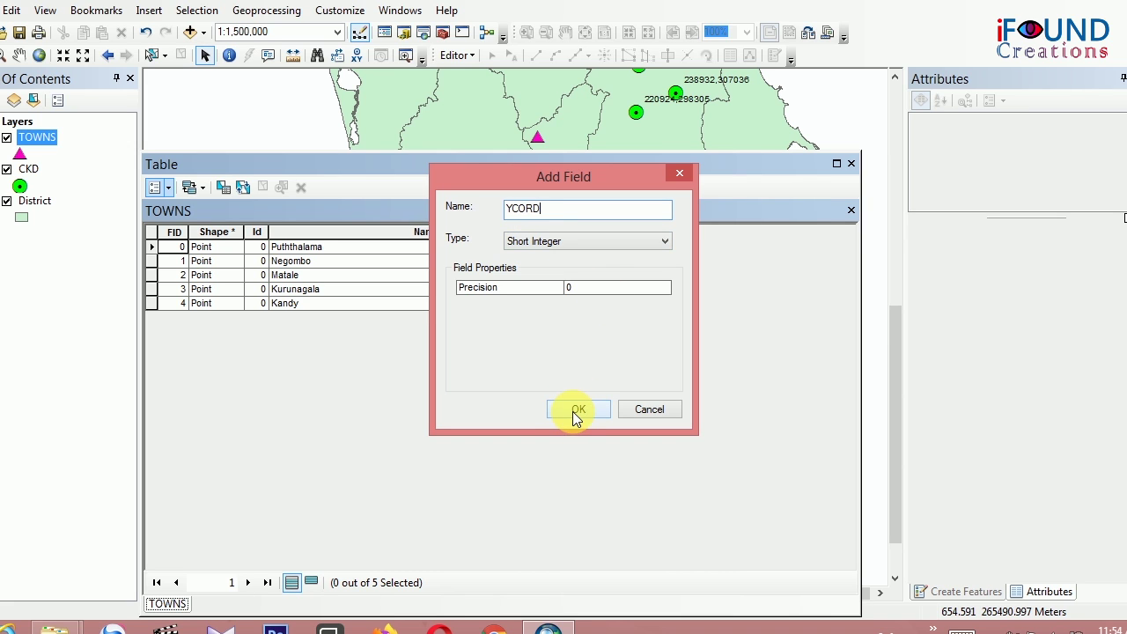
left_click(585, 241)
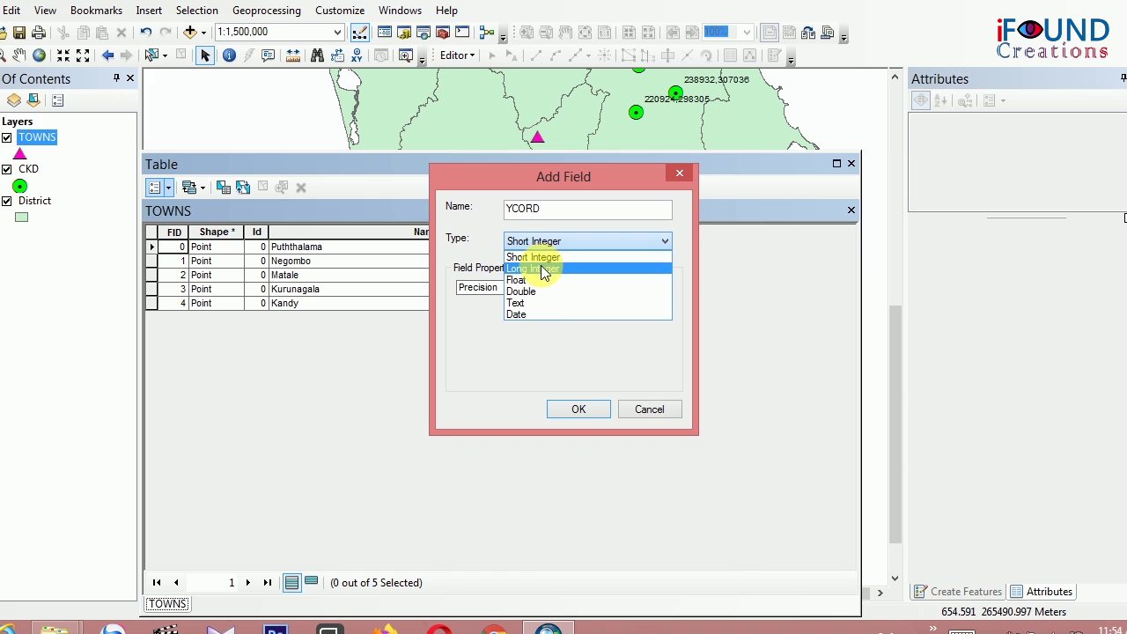
left_click(543, 268)
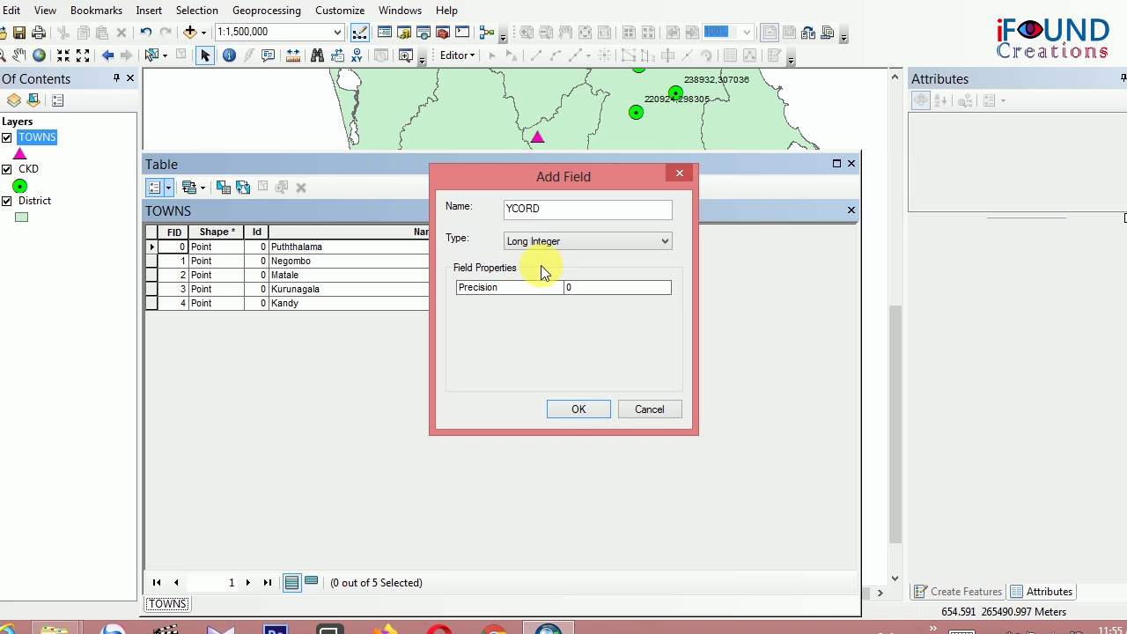
left_click(577, 410)
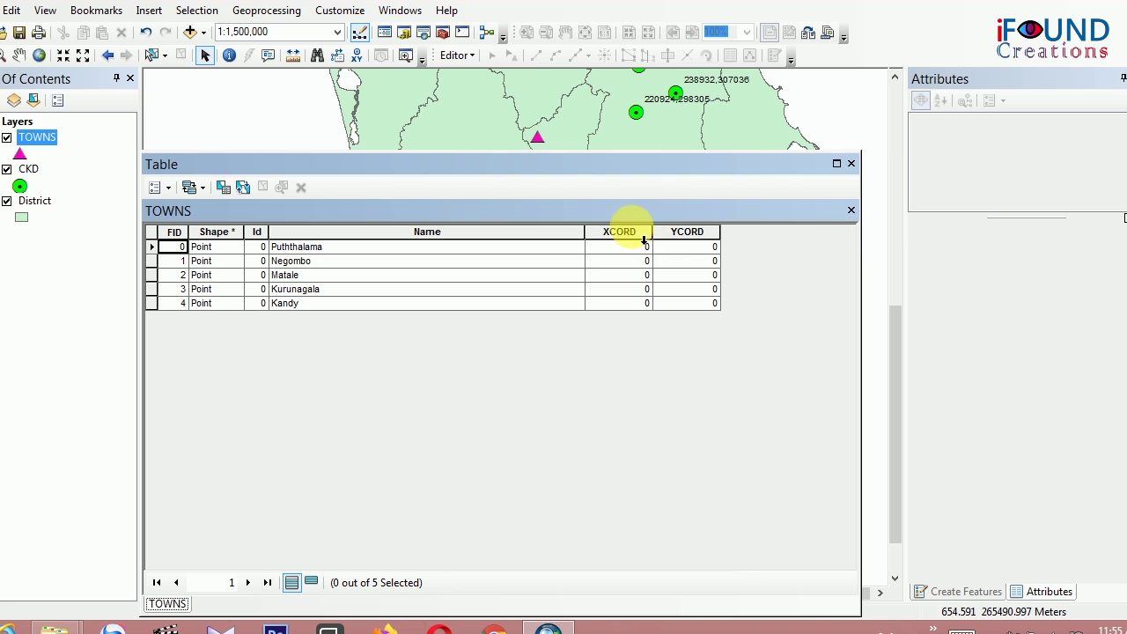
Calculate the XCORD field's geometry as X Coordinate of Point in meters, using the data source's coordinate system
left_click(628, 231)
right_click(628, 231)
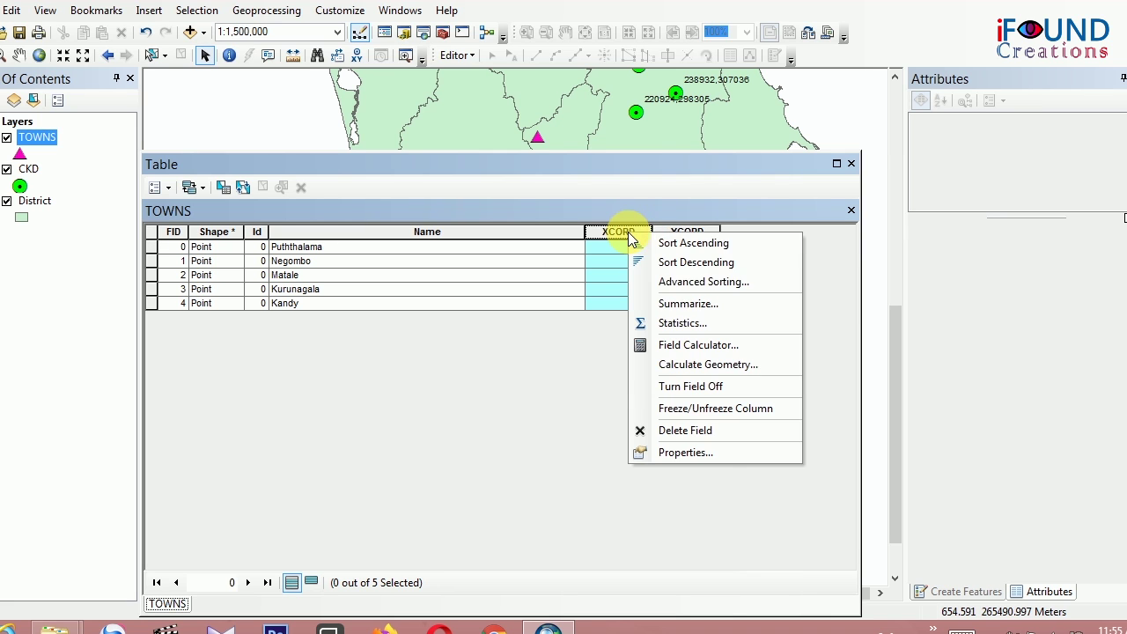
left_click(683, 367)
left_click(511, 344)
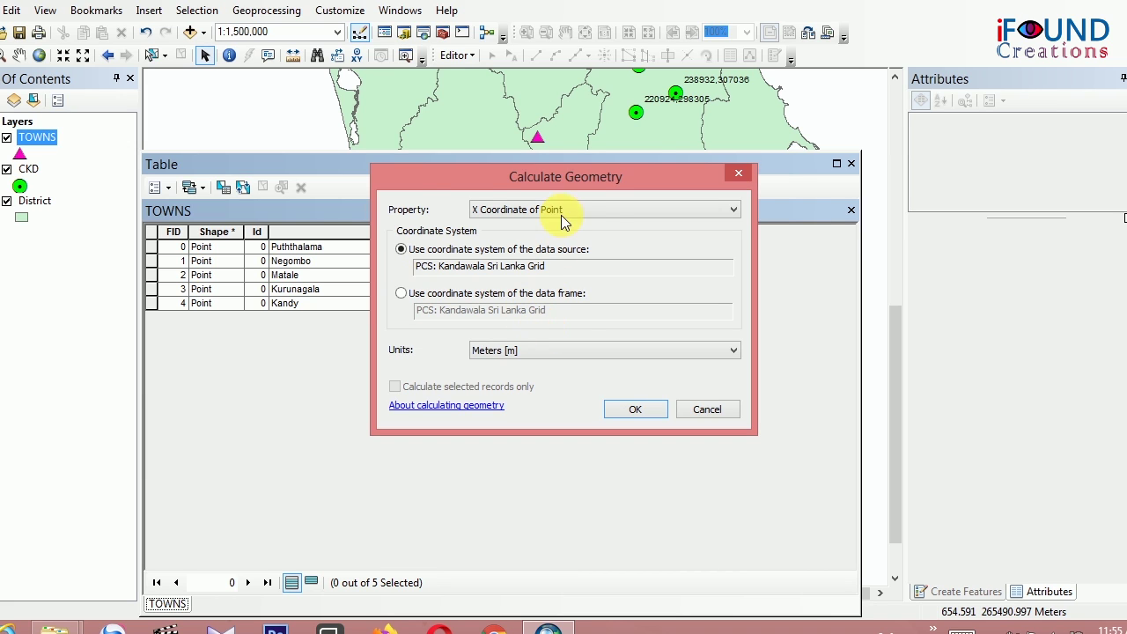
left_click(624, 405)
left_click(525, 344)
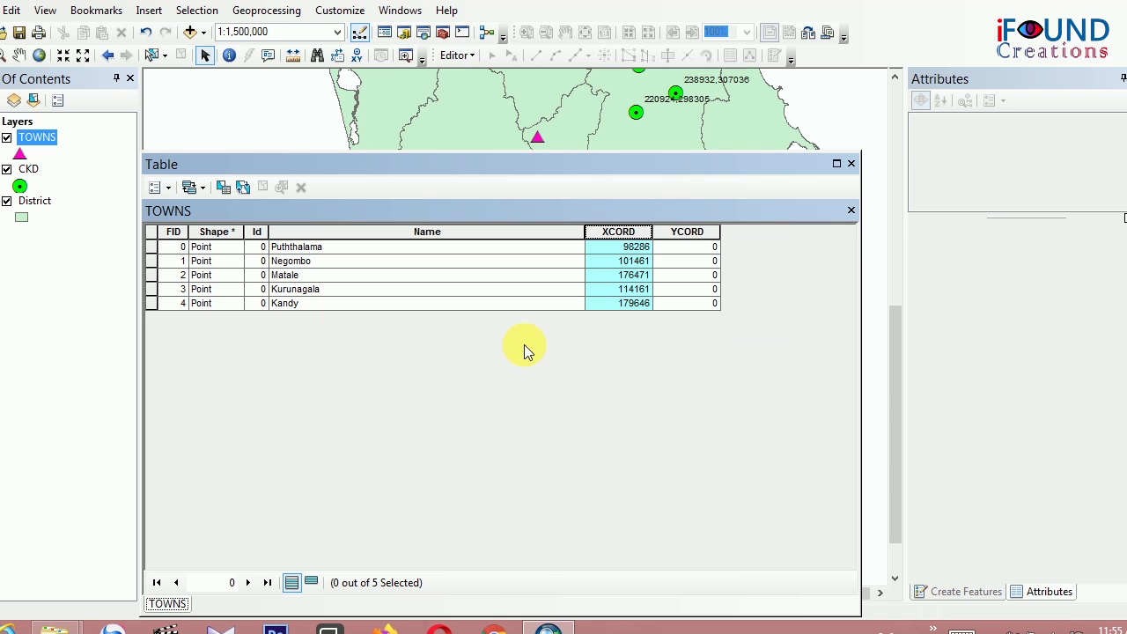
Calculate the YCORD field's geometry as Y Coordinate of Point in meters using the data source's coordinate system, and close the attribute table
left_click(687, 232)
right_click(687, 231)
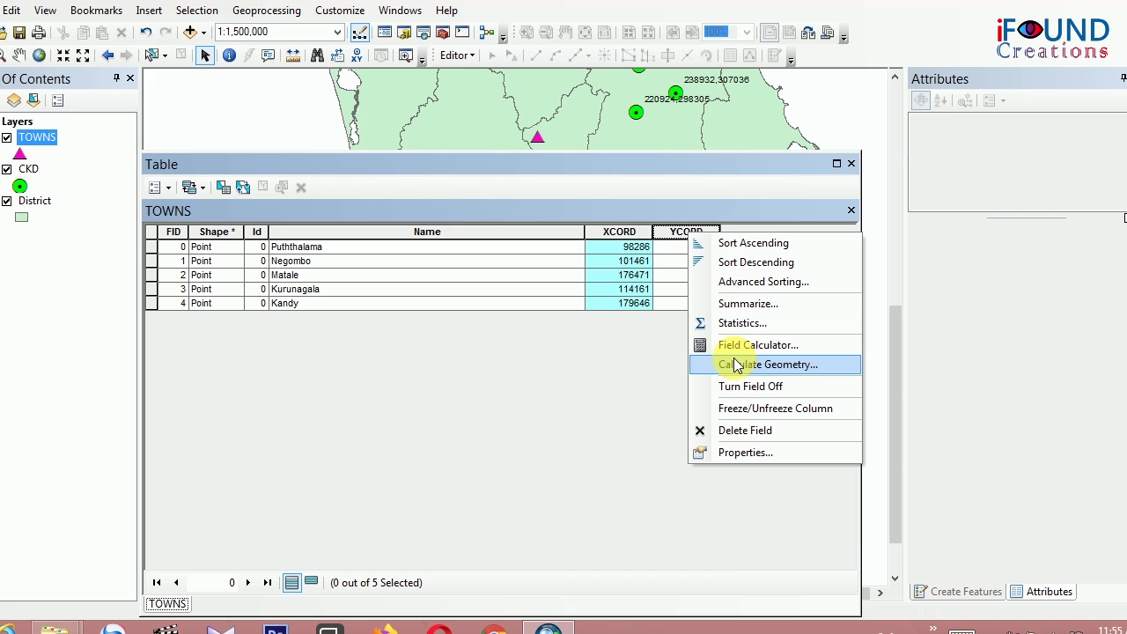
left_click(713, 217)
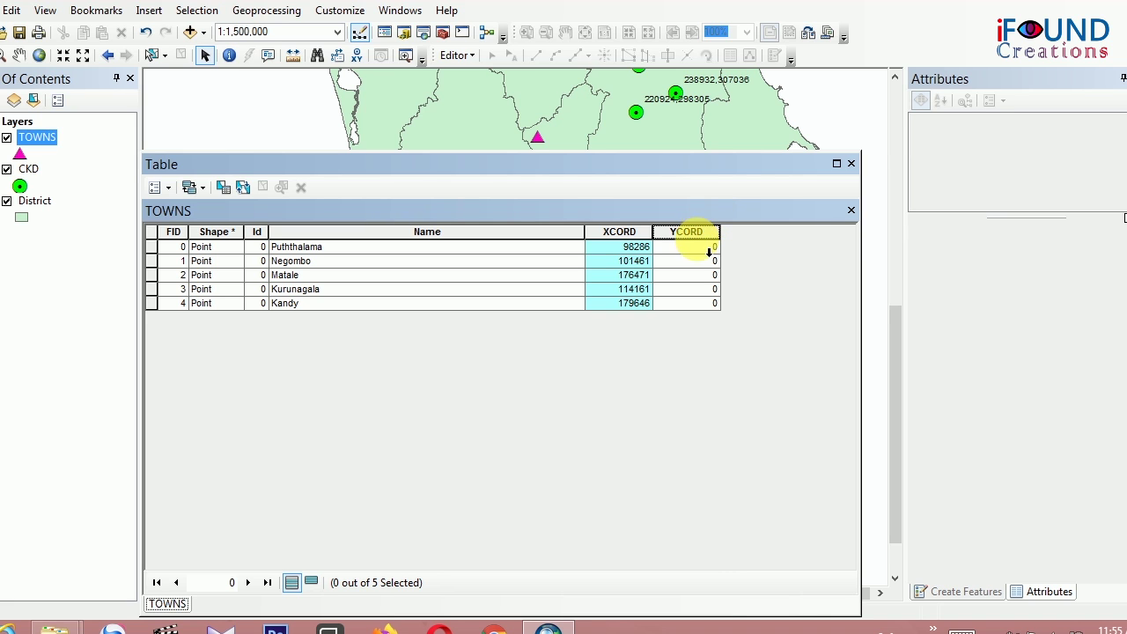
right_click(691, 232)
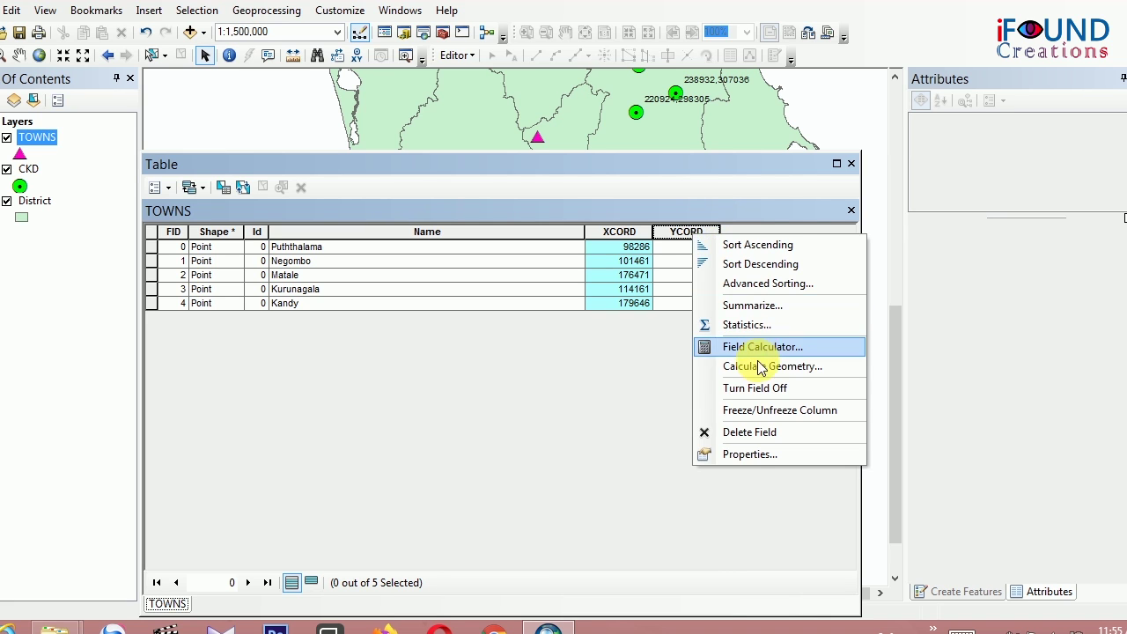
left_click(754, 365)
left_click(533, 345)
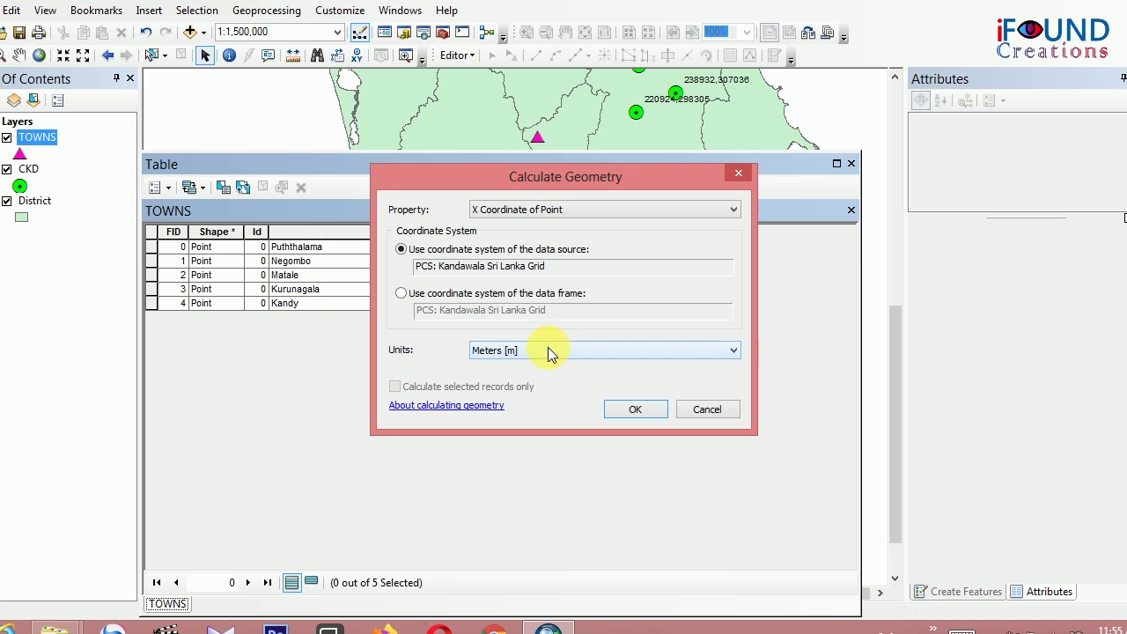
left_click(572, 211)
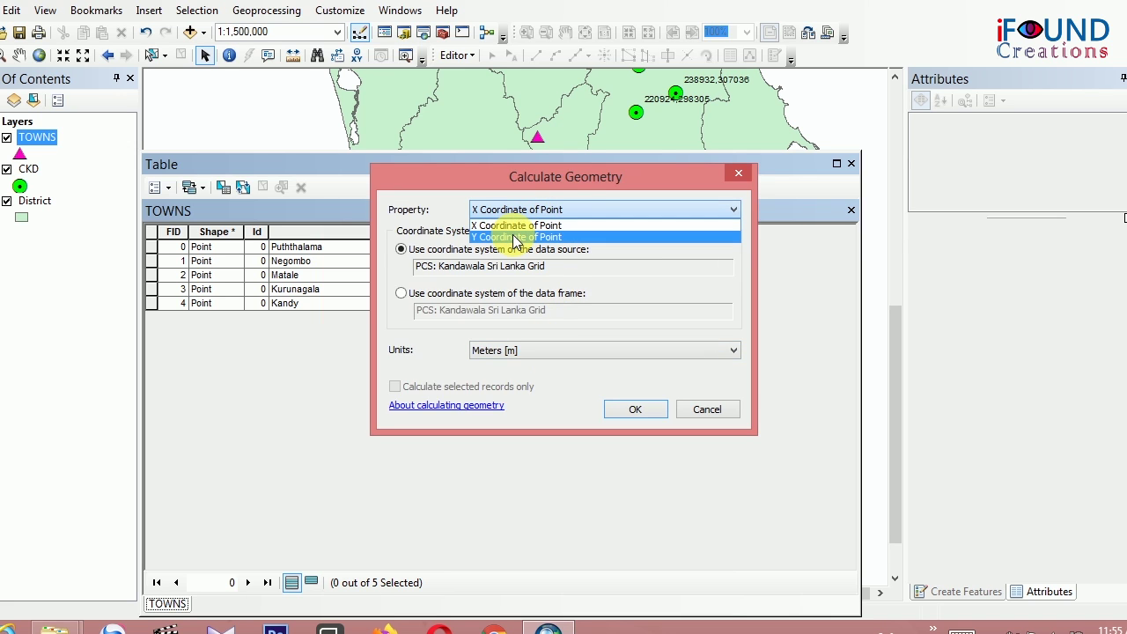
left_click(516, 237)
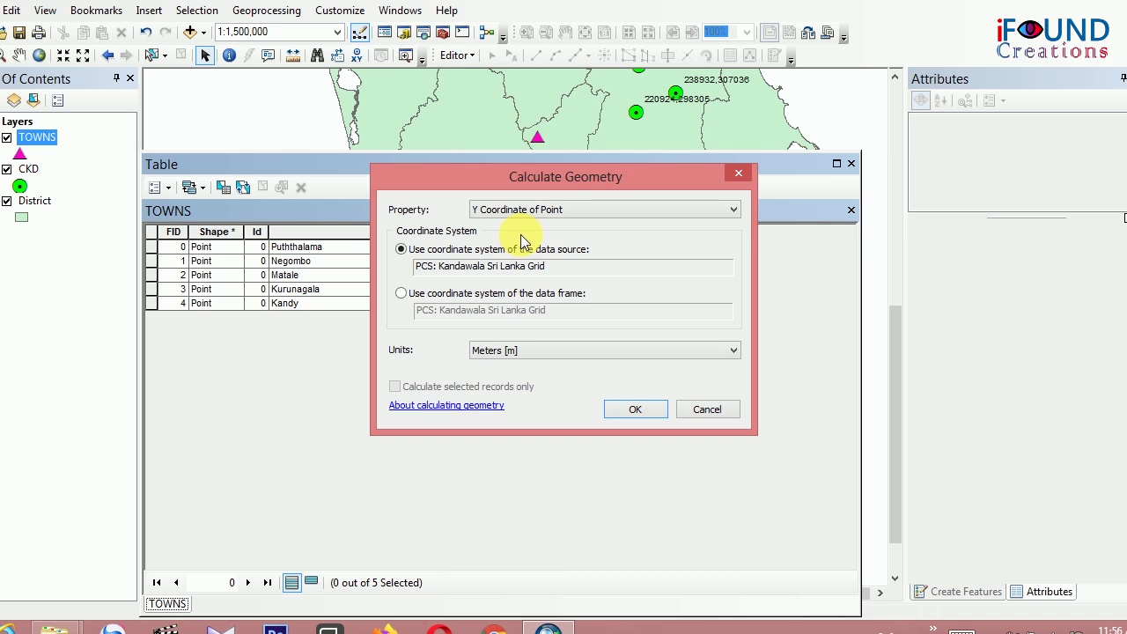
left_click(649, 413)
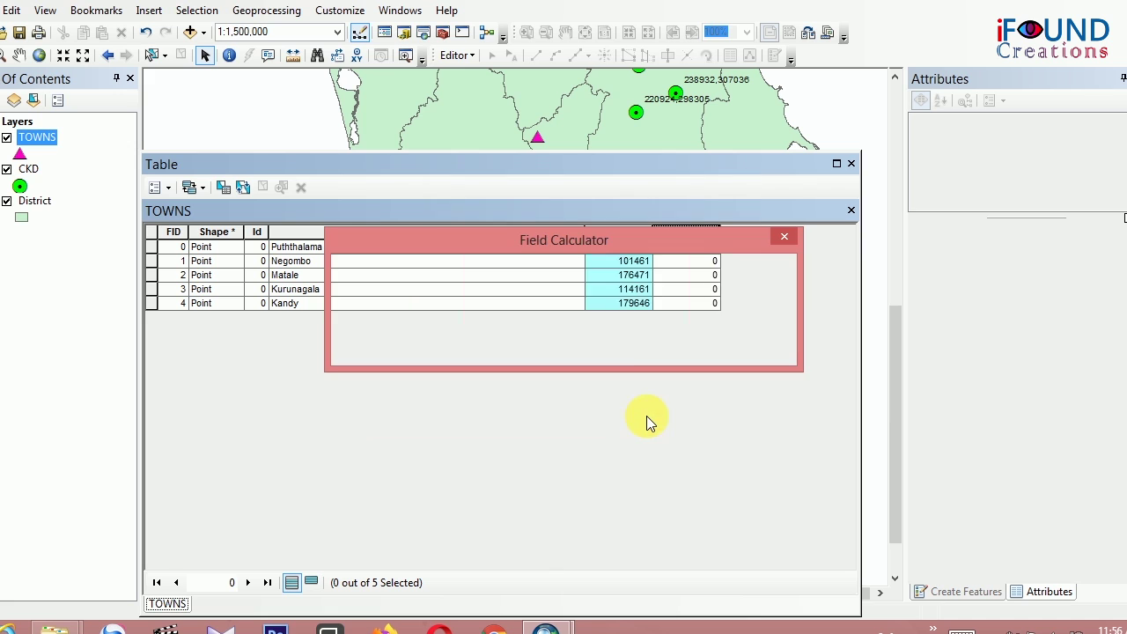
left_click(539, 343)
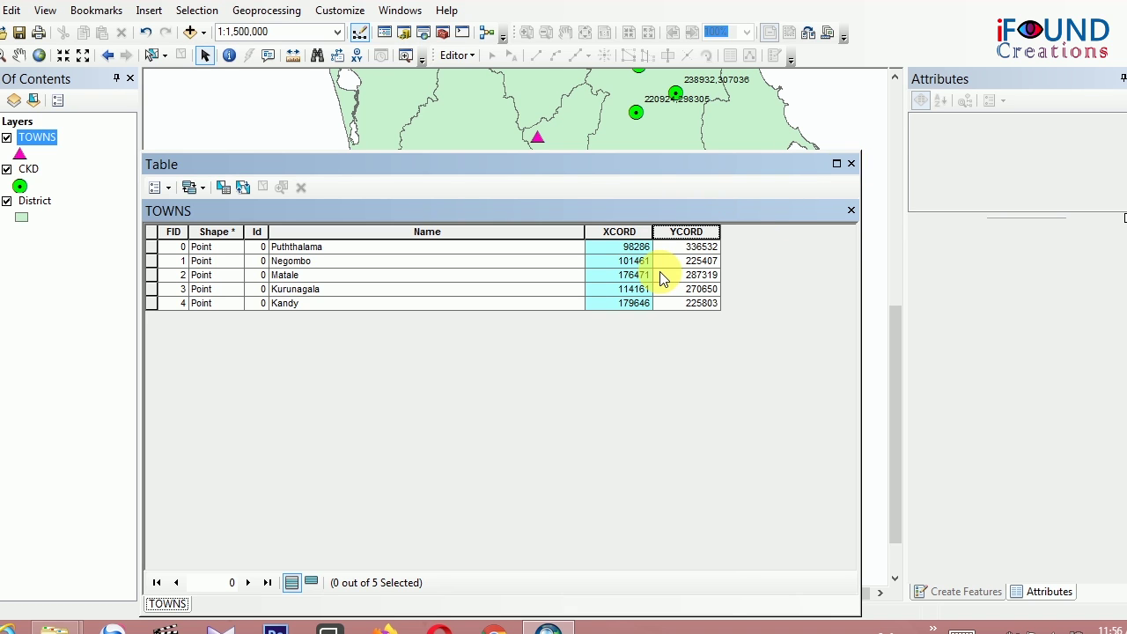
left_click(851, 163)
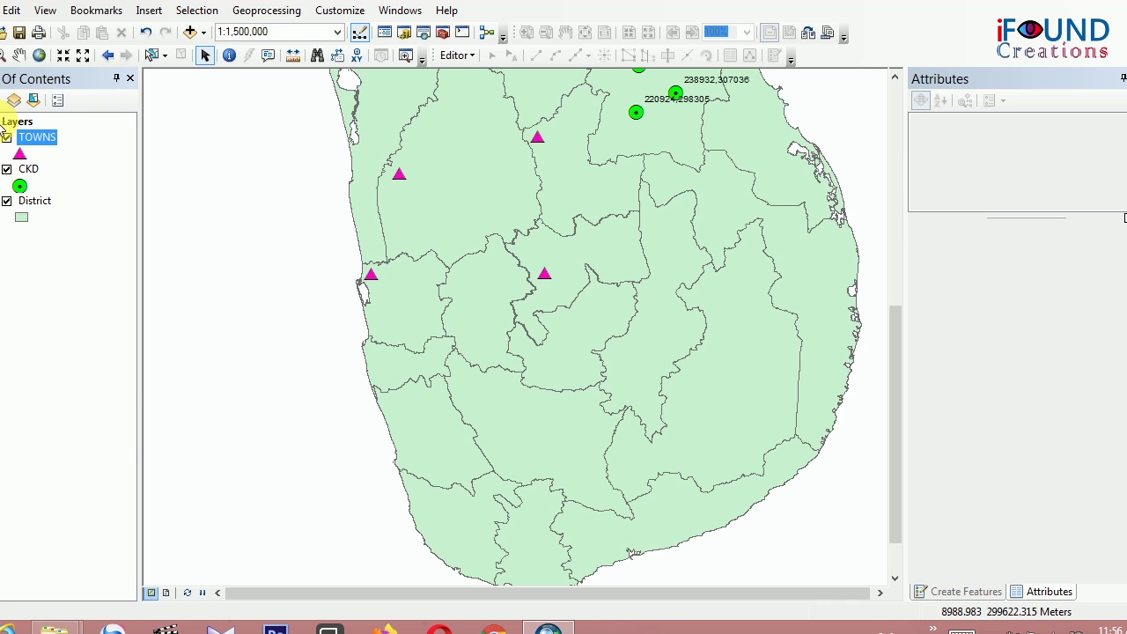
Turn on feature labels for the TOWNS layer and open its label expression for editing
right_click(25, 137)
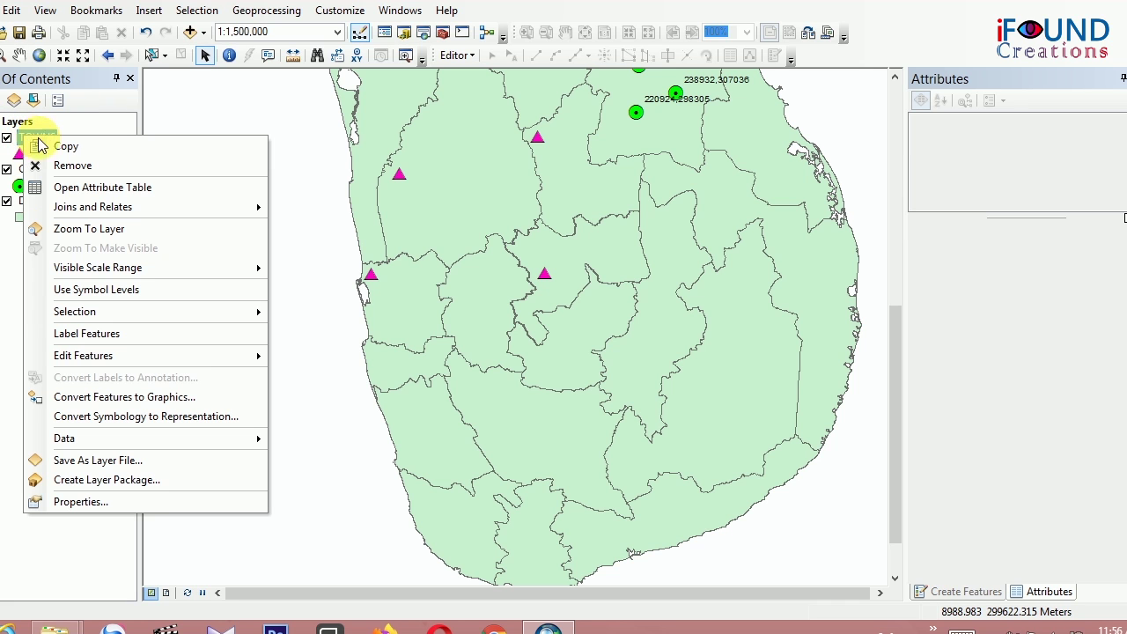
left_click(81, 501)
left_click(301, 138)
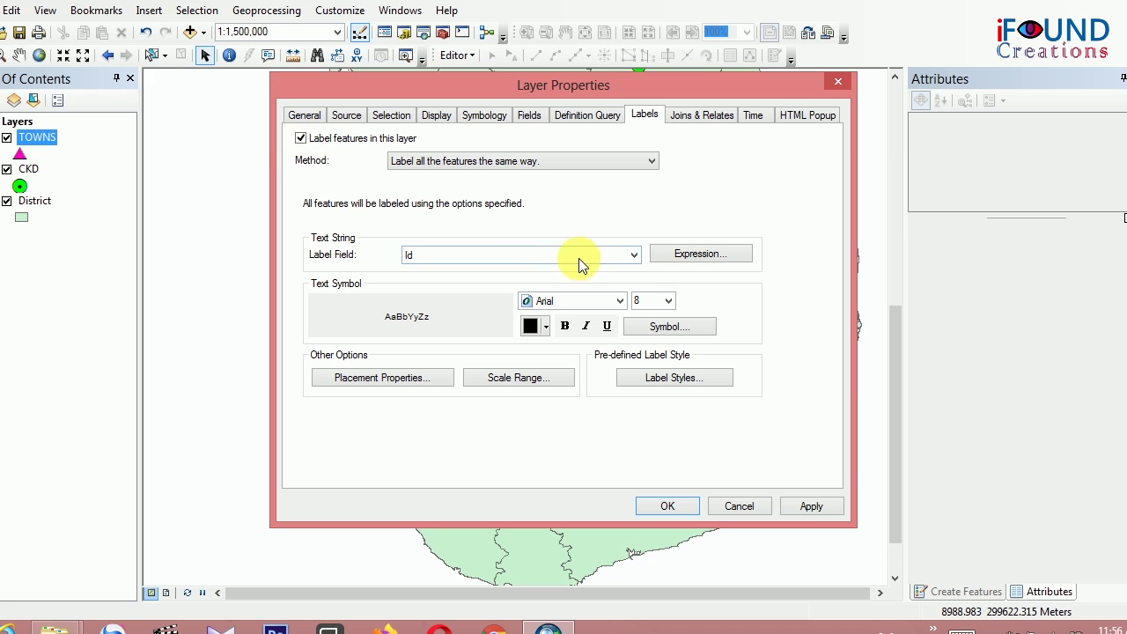
left_click(700, 254)
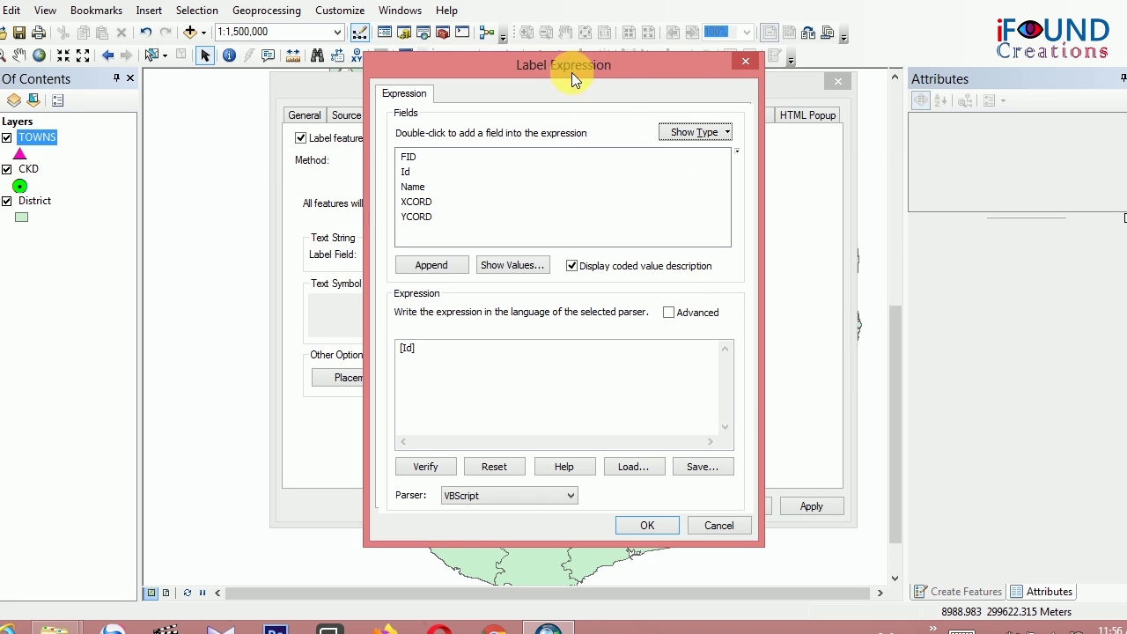
left_click_drag(568, 55, 774, 63)
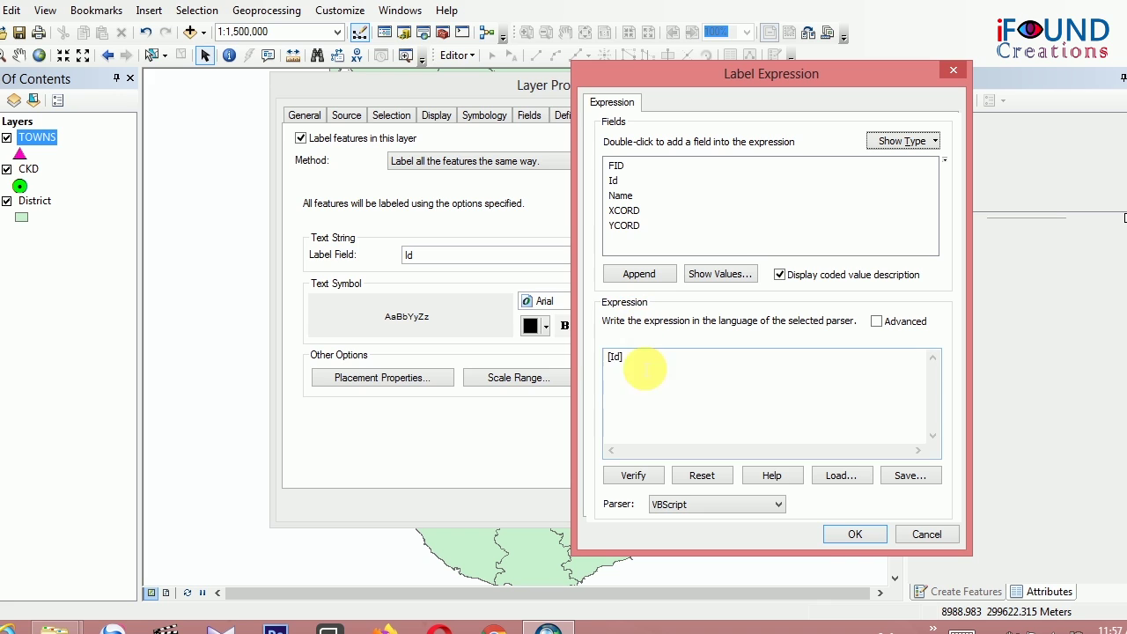
Replace the label expression with [XCORD] & ", " & [YCORD] so both coordinates are separated by a comma and a space
left_click_drag(641, 367, 605, 357)
key("Delete")
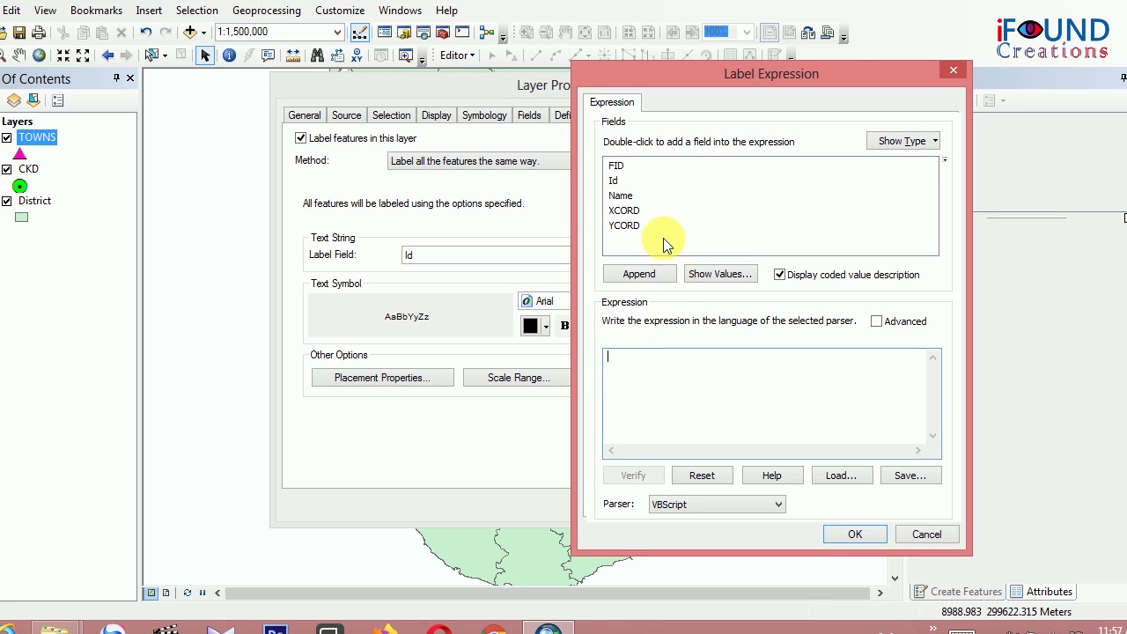
left_click(625, 210)
left_click(639, 272)
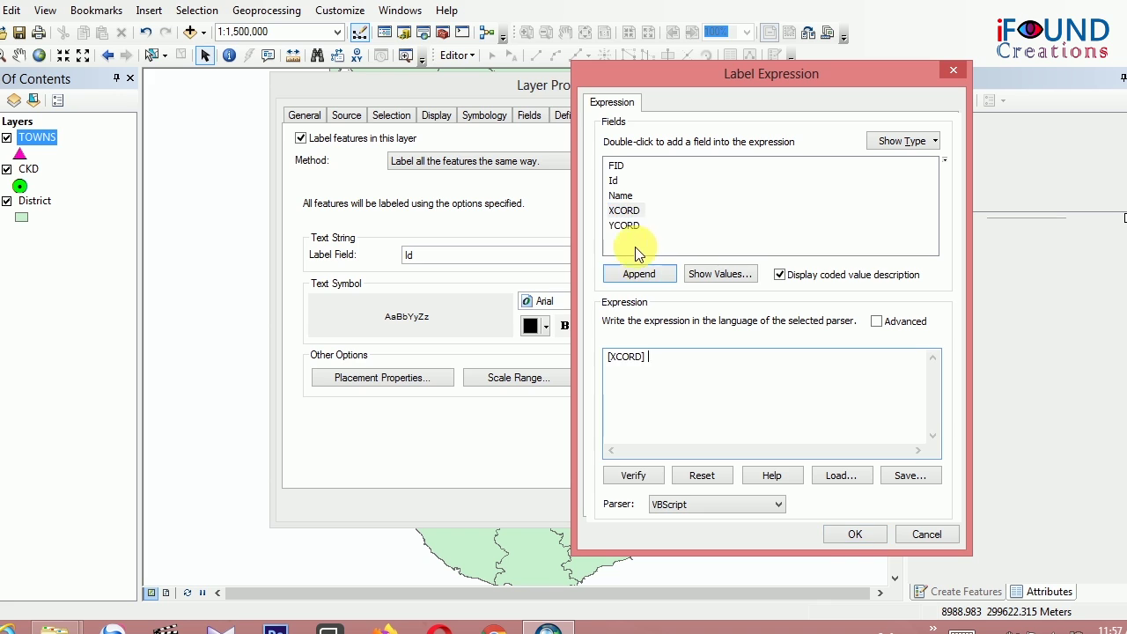
left_click(636, 227)
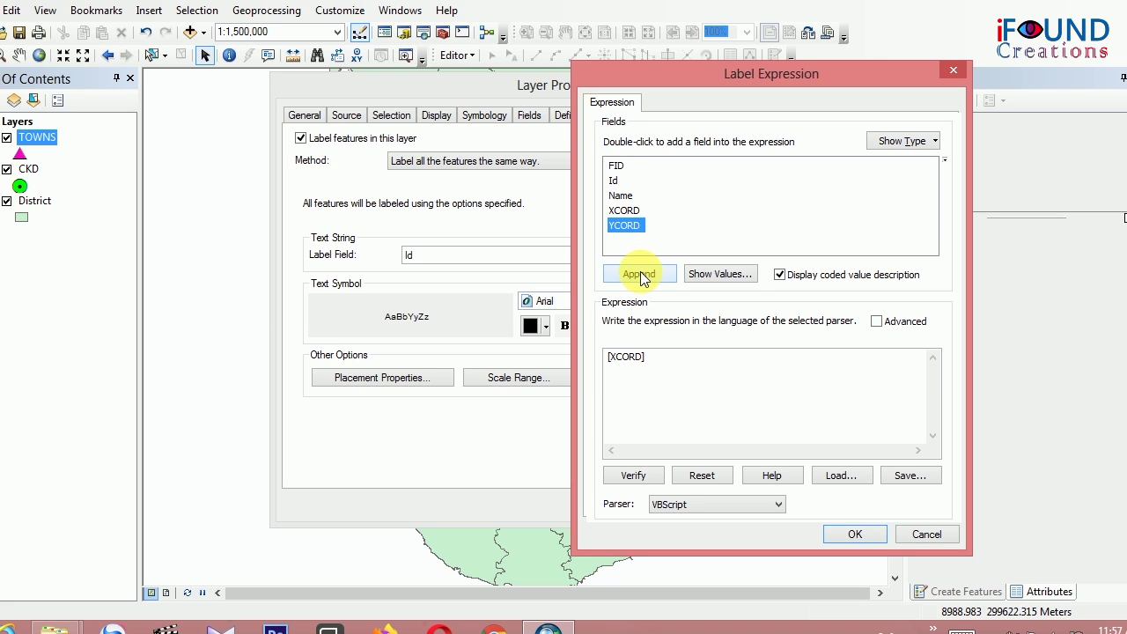
left_click(640, 274)
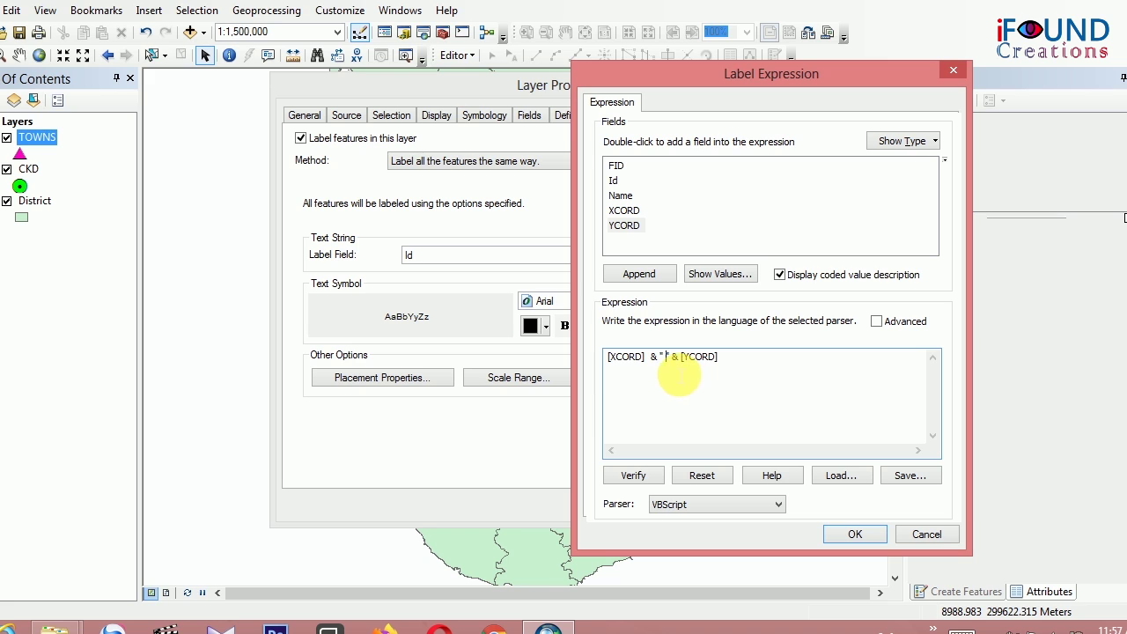
type(",")
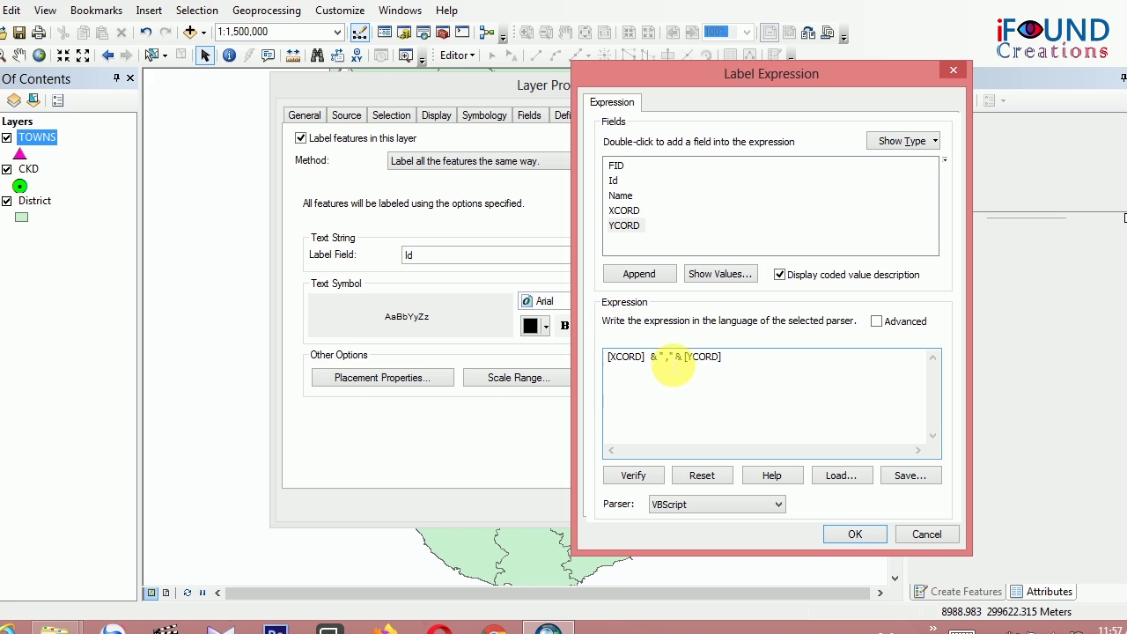
key("BackSpace")
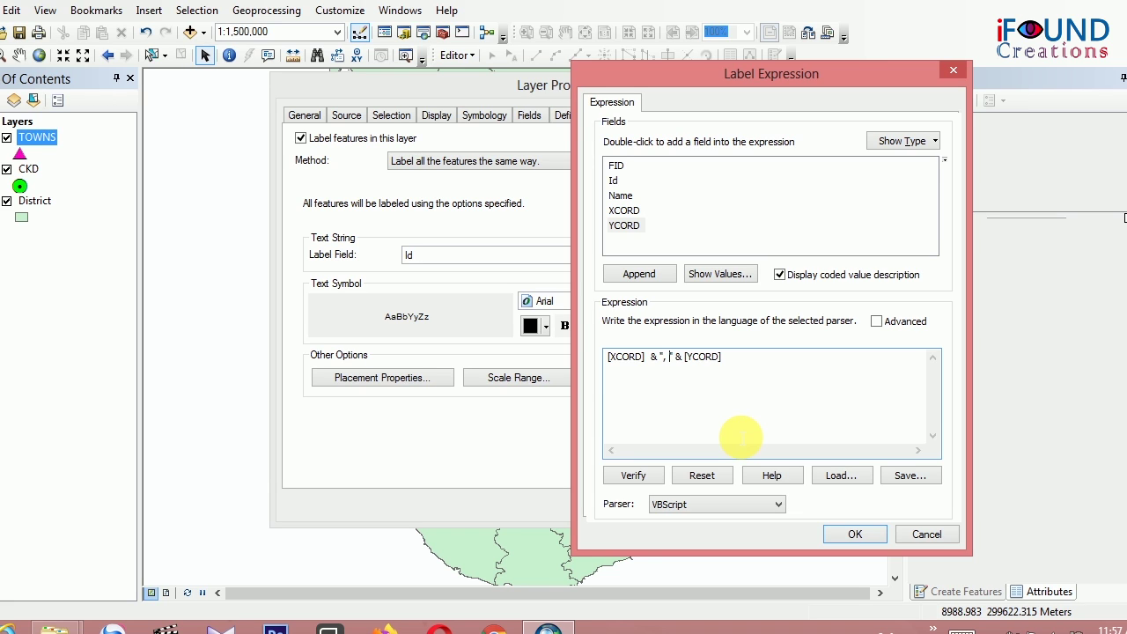
left_click(744, 504)
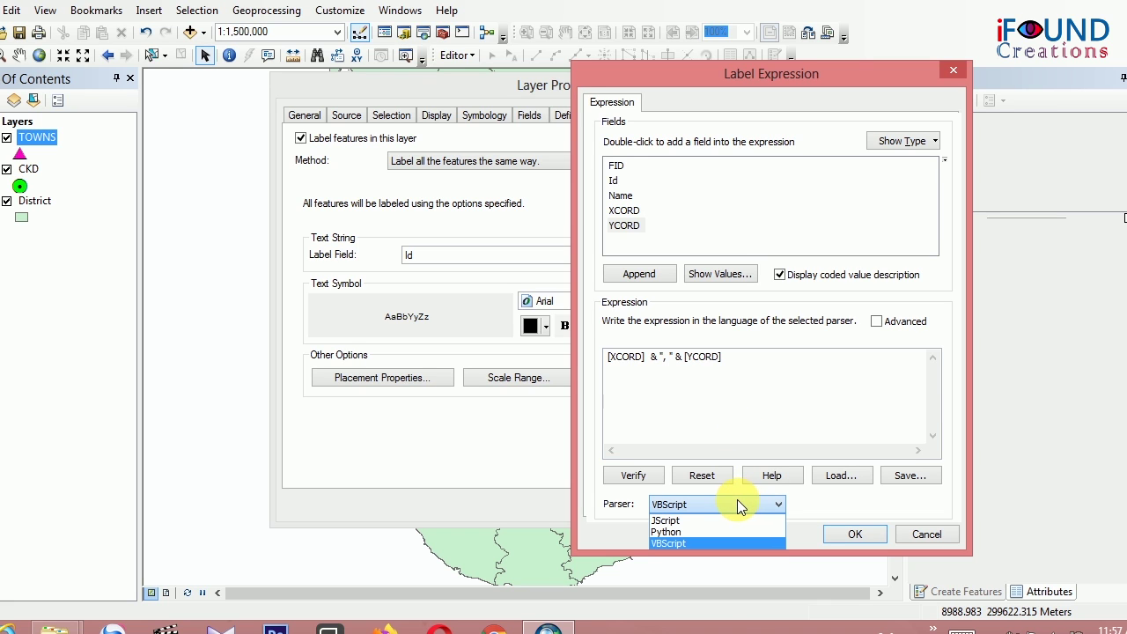
left_click(737, 502)
left_click(697, 507)
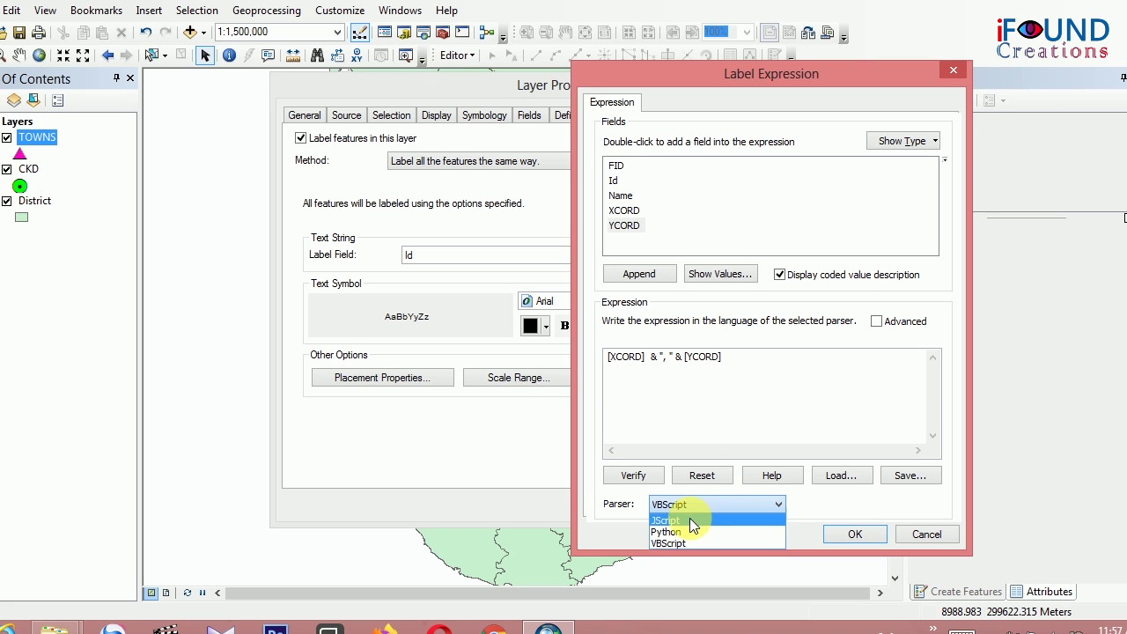
left_click(696, 501)
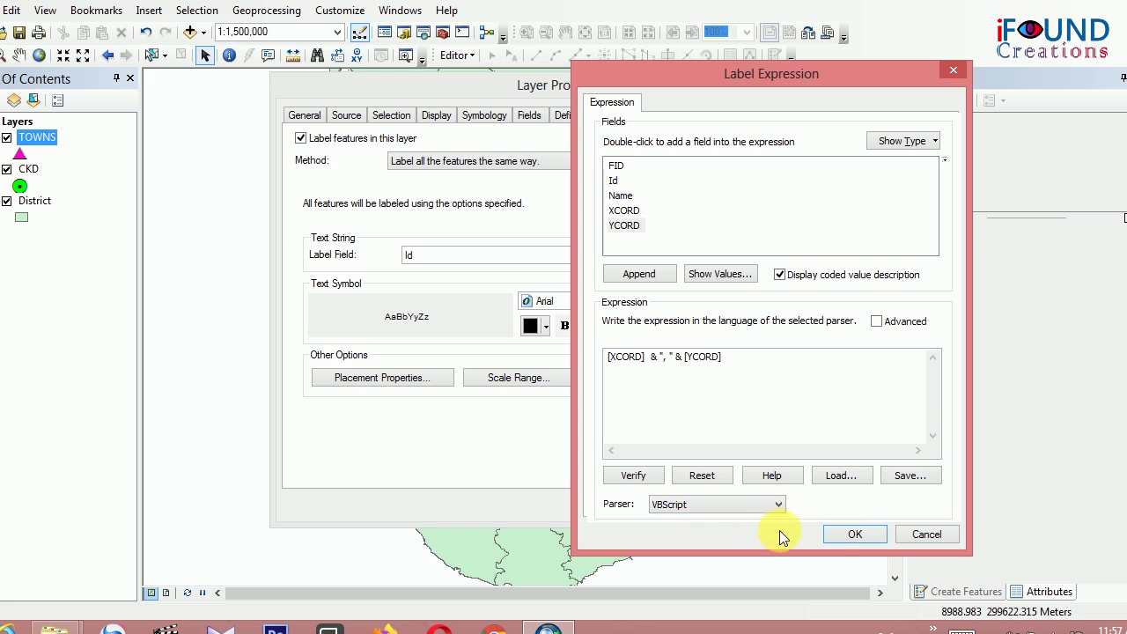
Accept the label expression, set the label text size to 10 and apply the TOWNS layer properties
left_click(851, 535)
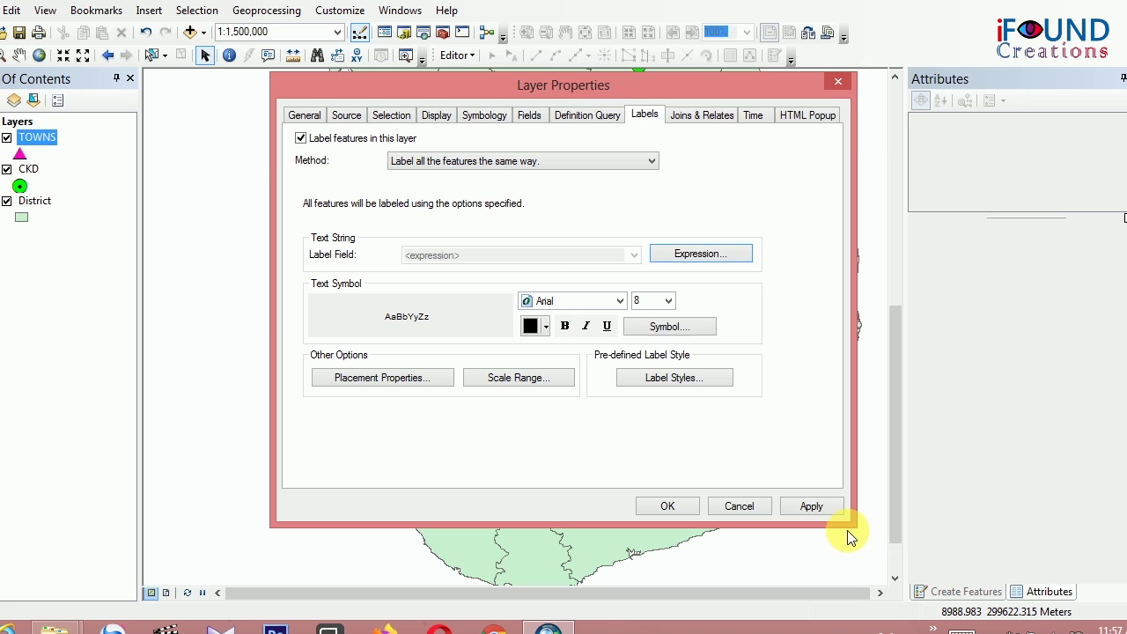
left_click(674, 301)
left_click(656, 340)
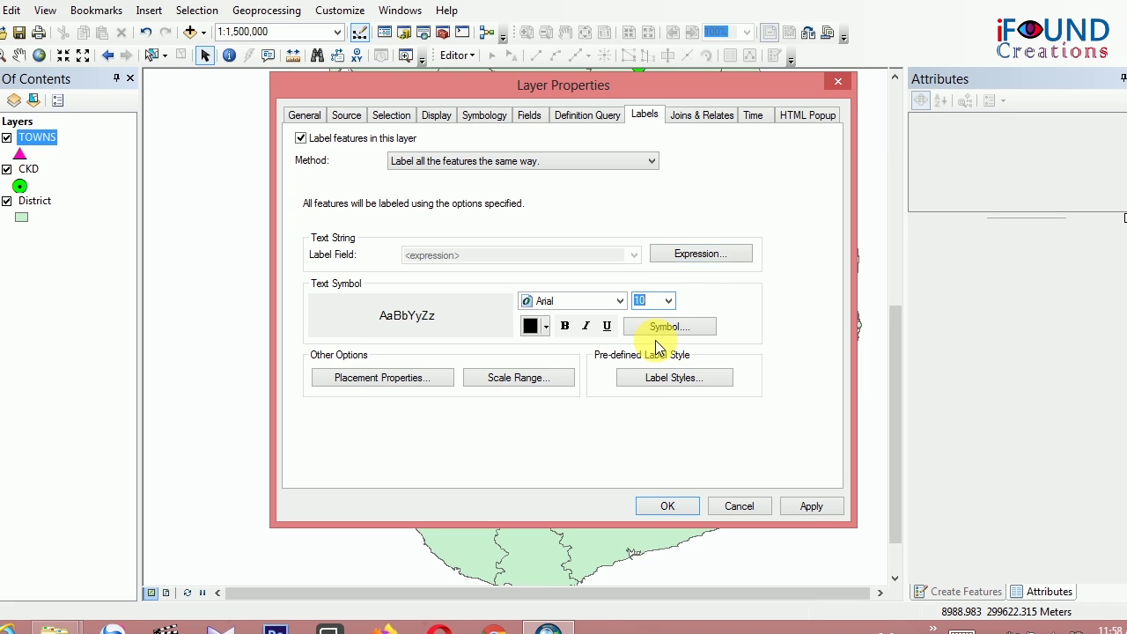
left_click(811, 506)
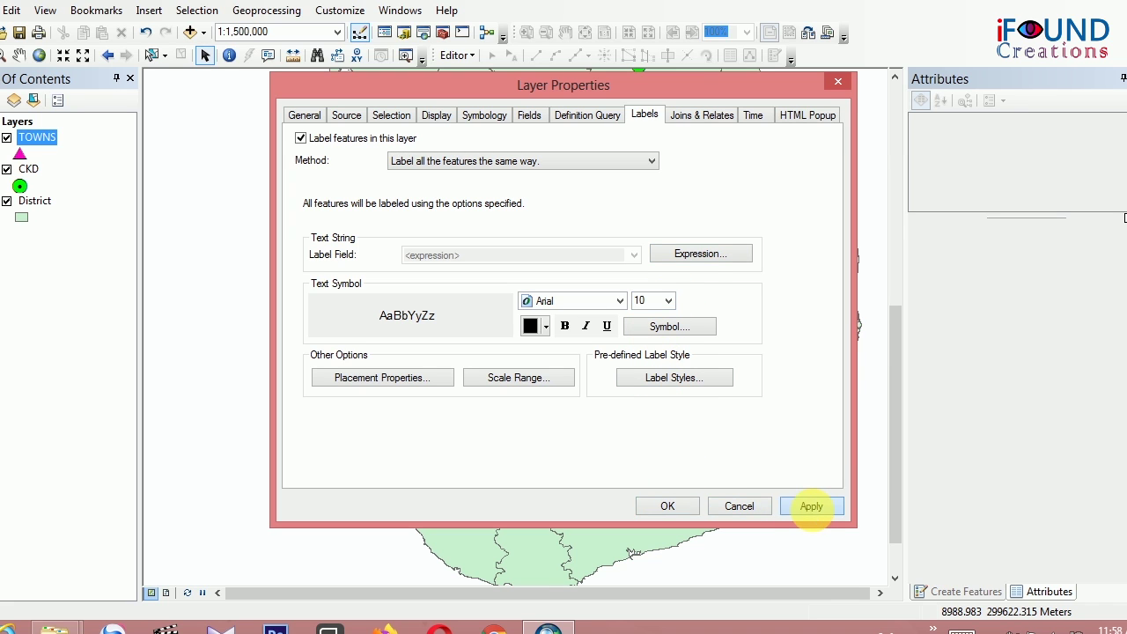
left_click(651, 506)
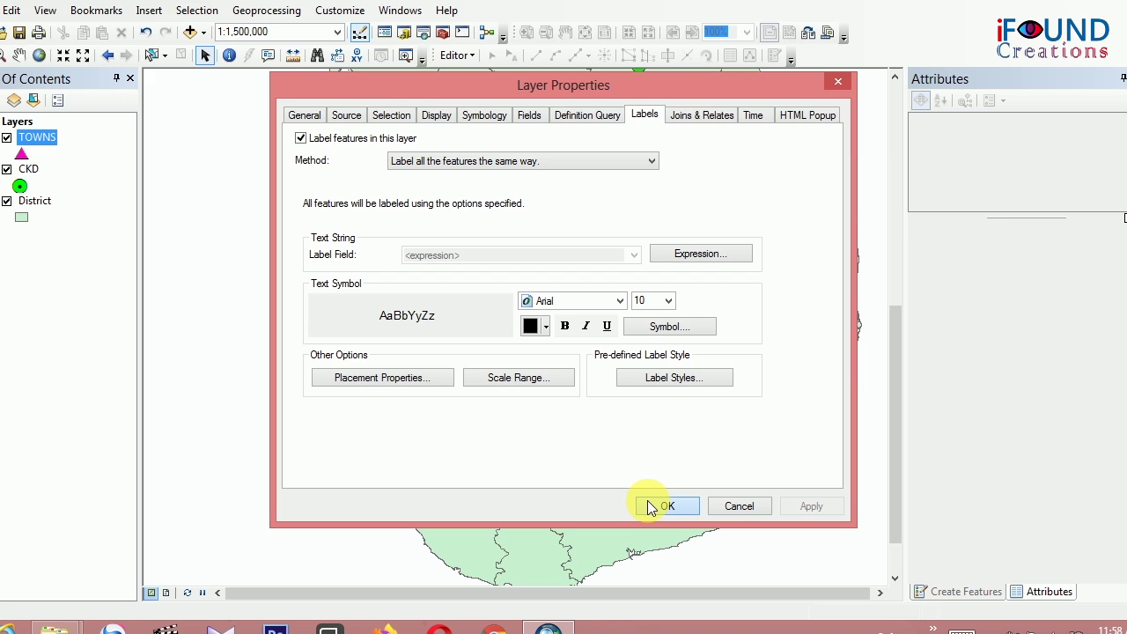
Hide the CKD layer and add DSD.shp from the D:\DATA\BGIS data folder to the map above the District layer
left_click(6, 169)
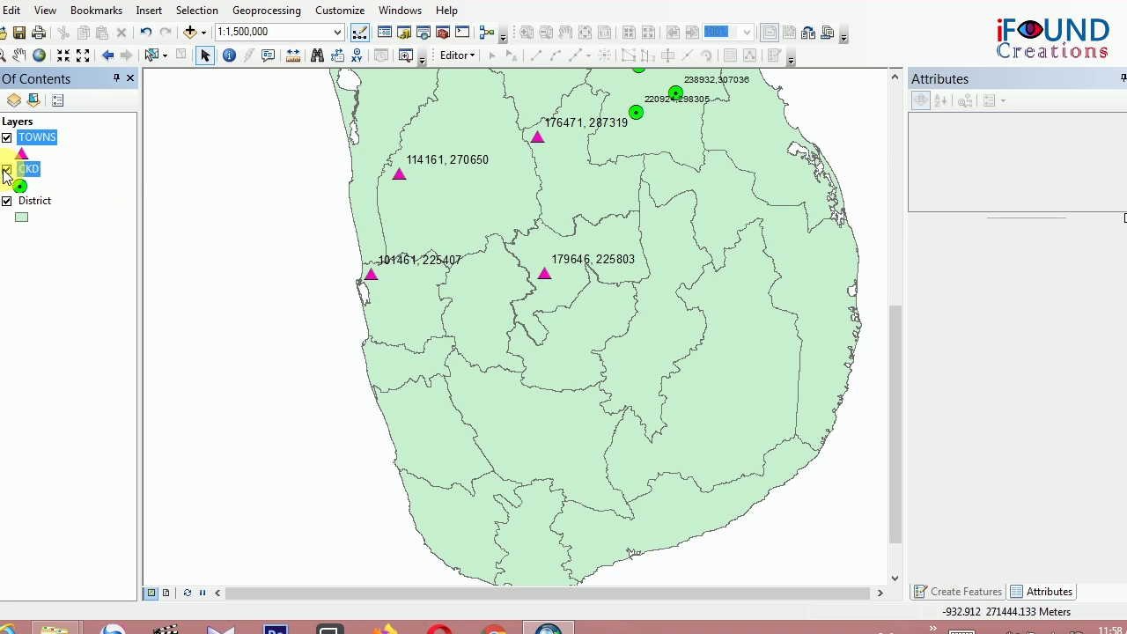
left_click_drag(893, 345, 900, 243)
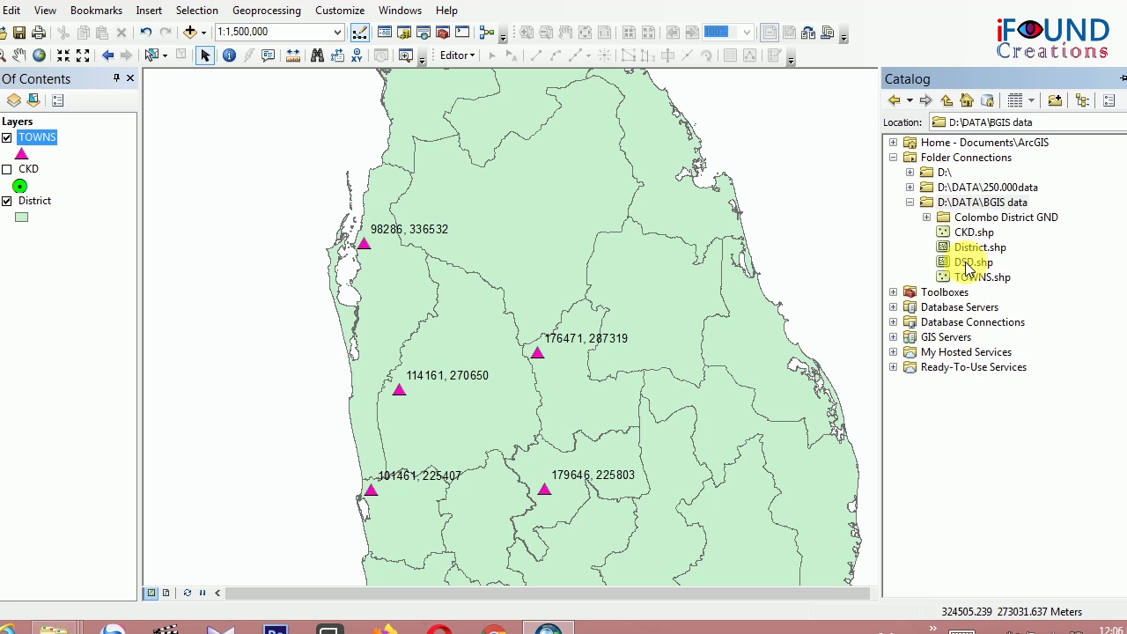
left_click_drag(969, 264, 22, 187)
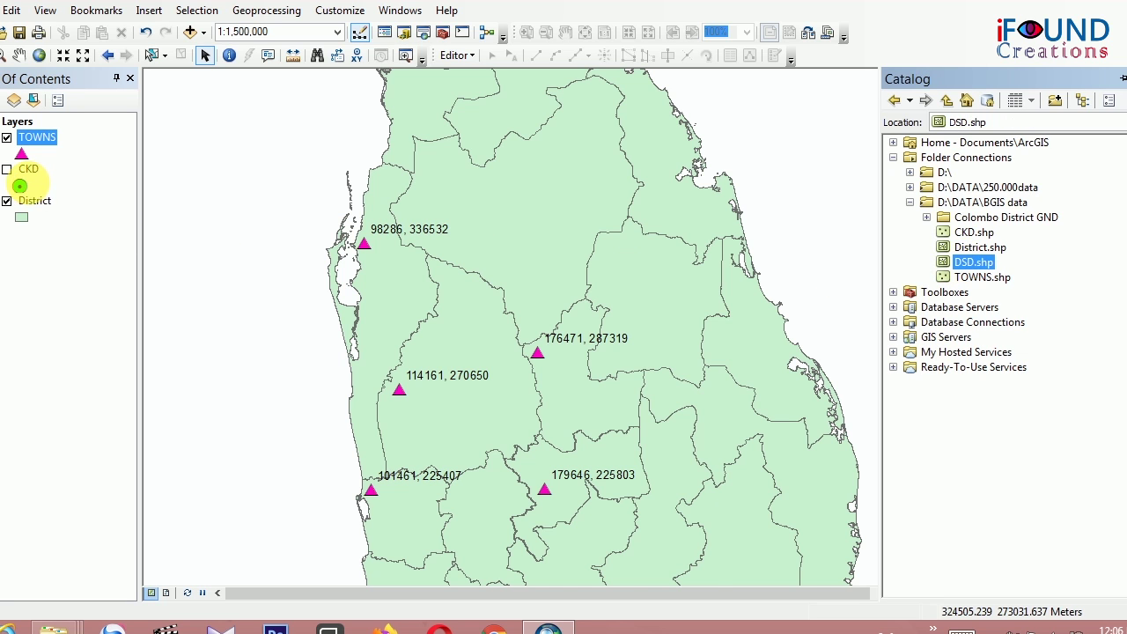
left_click(686, 390)
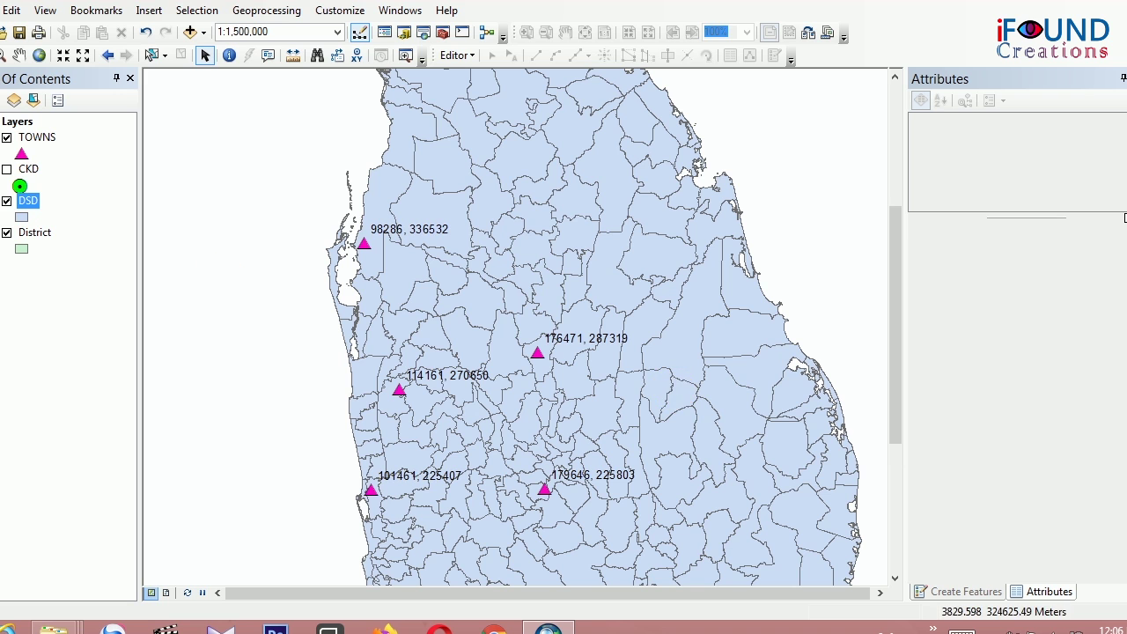
left_click(8, 201)
left_click(8, 201)
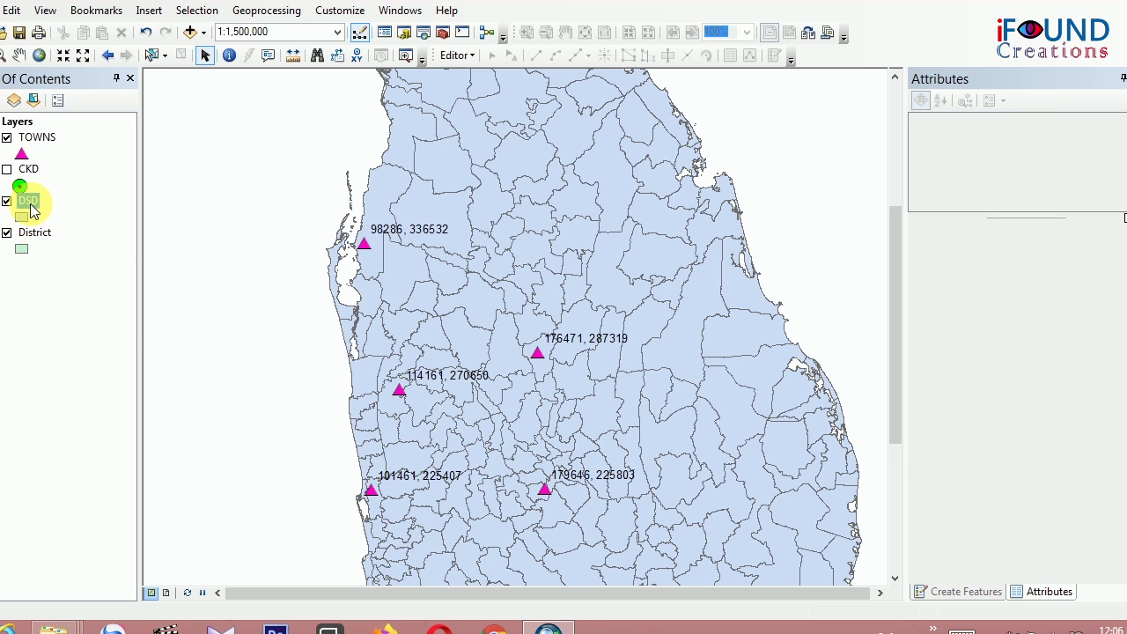
Open the shapefile properties of DSD.shp from the catalog and examine its current XY coordinate system details
right_click(28, 202)
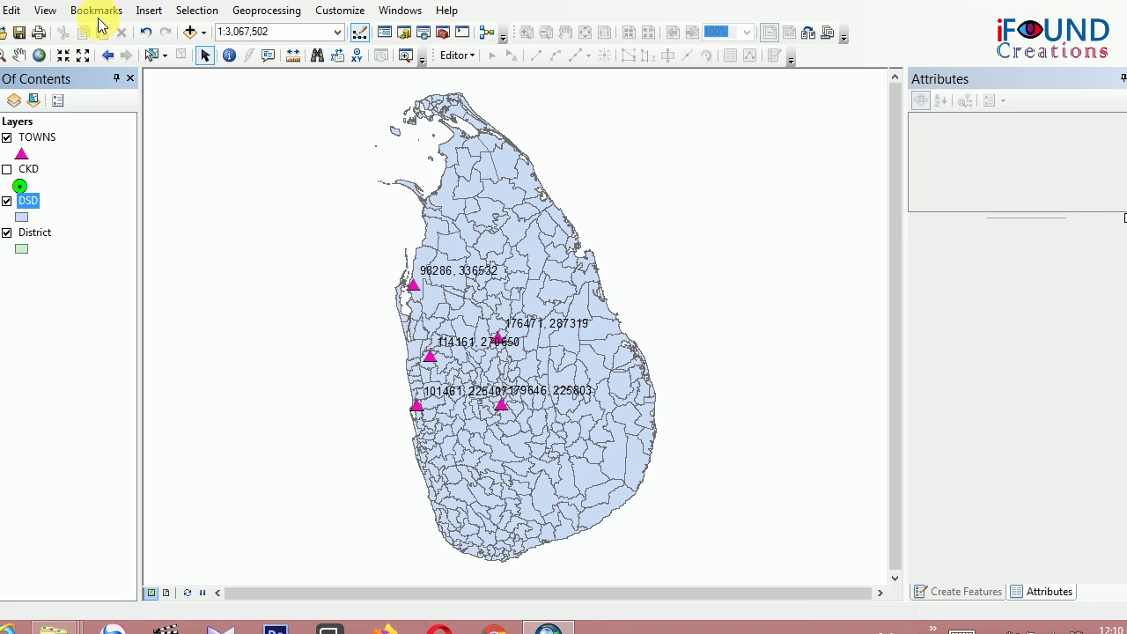
left_click(1109, 86)
left_click(974, 263)
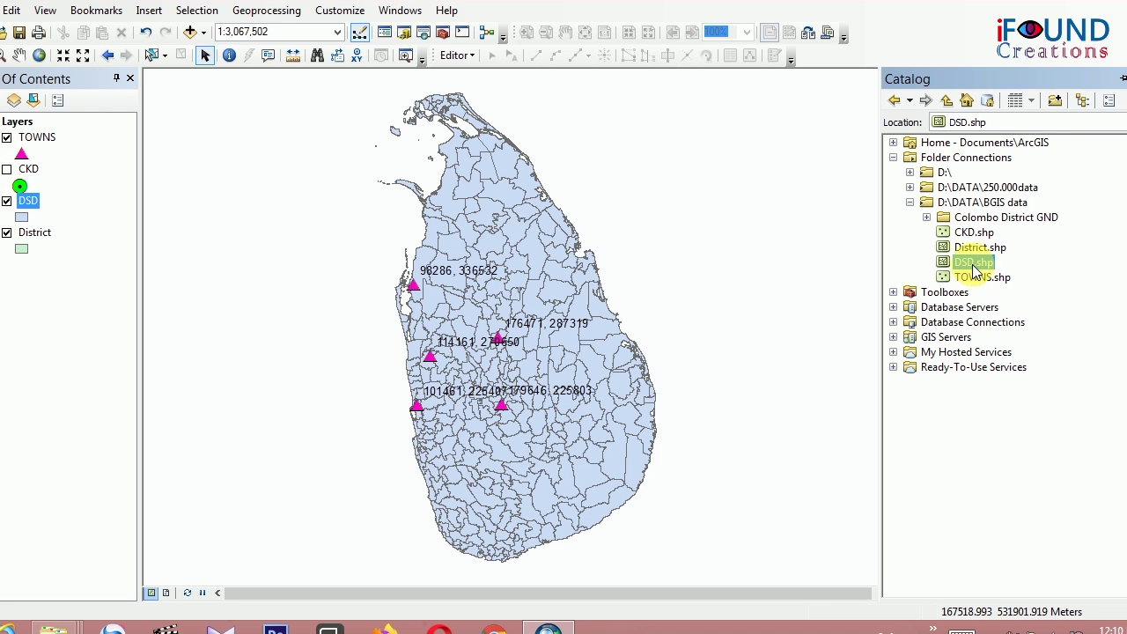
right_click(974, 262)
left_click(994, 447)
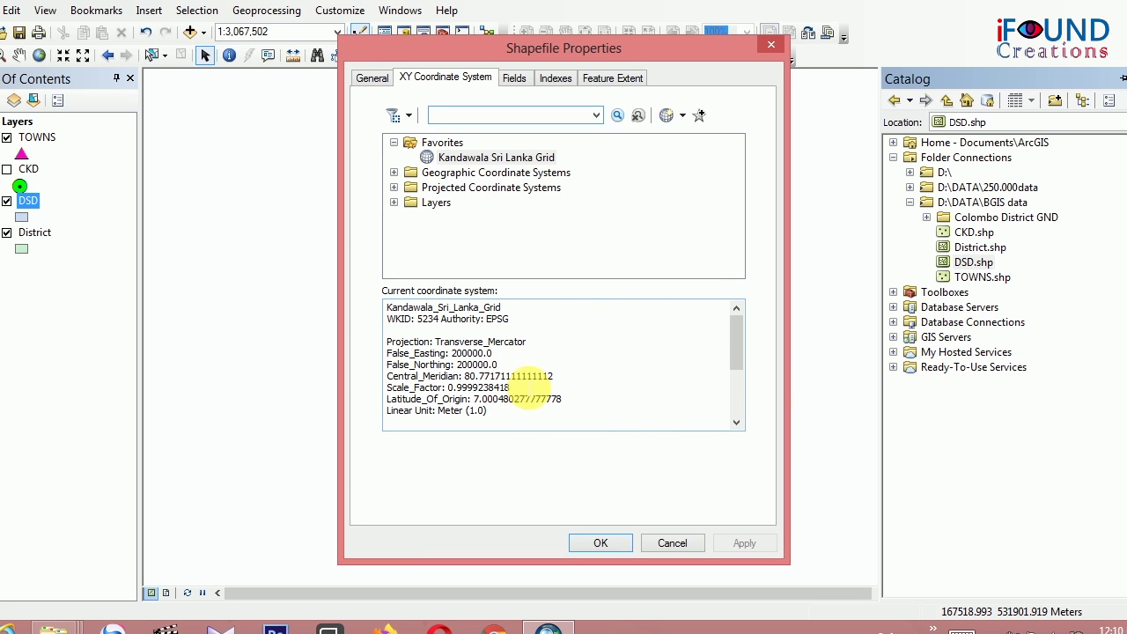
left_click_drag(497, 418, 377, 310)
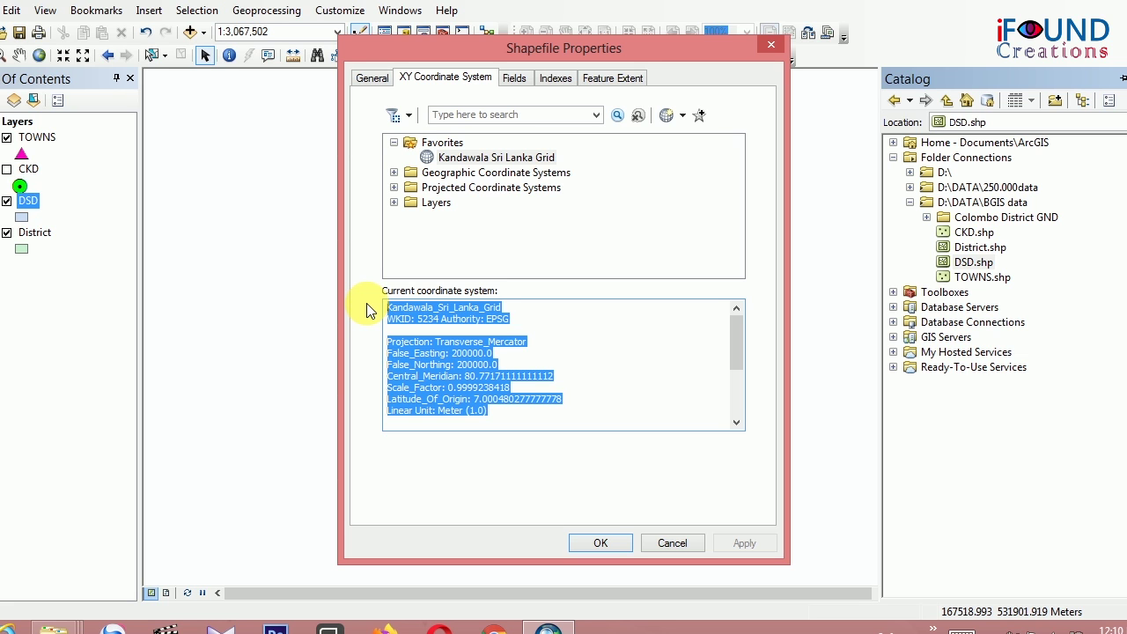
Close the DSD.shp shapefile properties and hide the DSD layer on the map
left_click(769, 47)
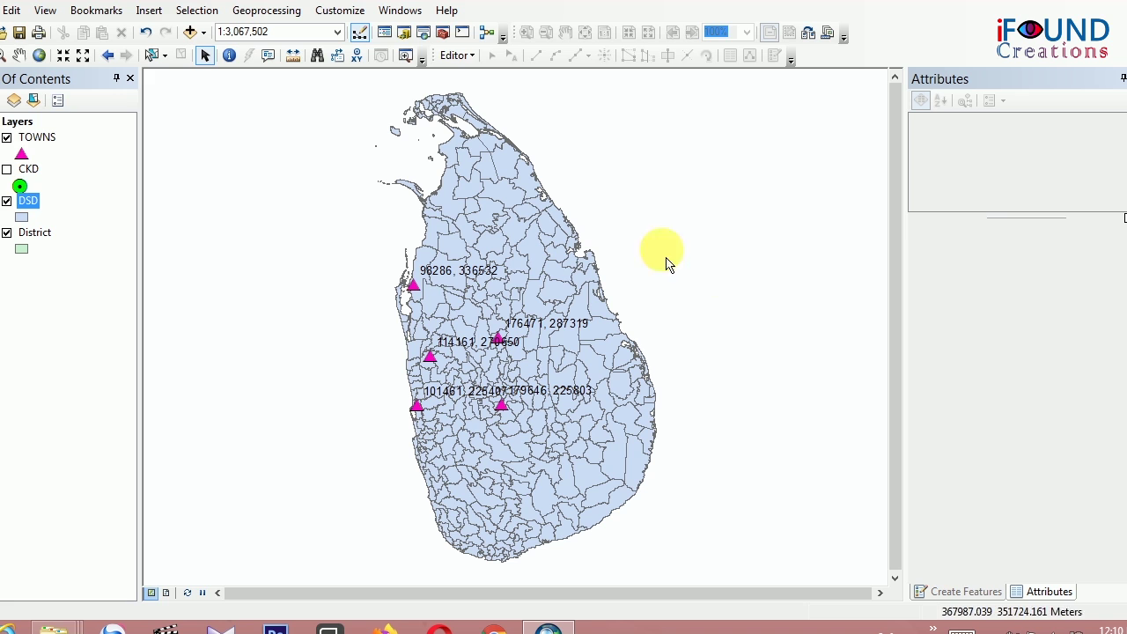
left_click(7, 202)
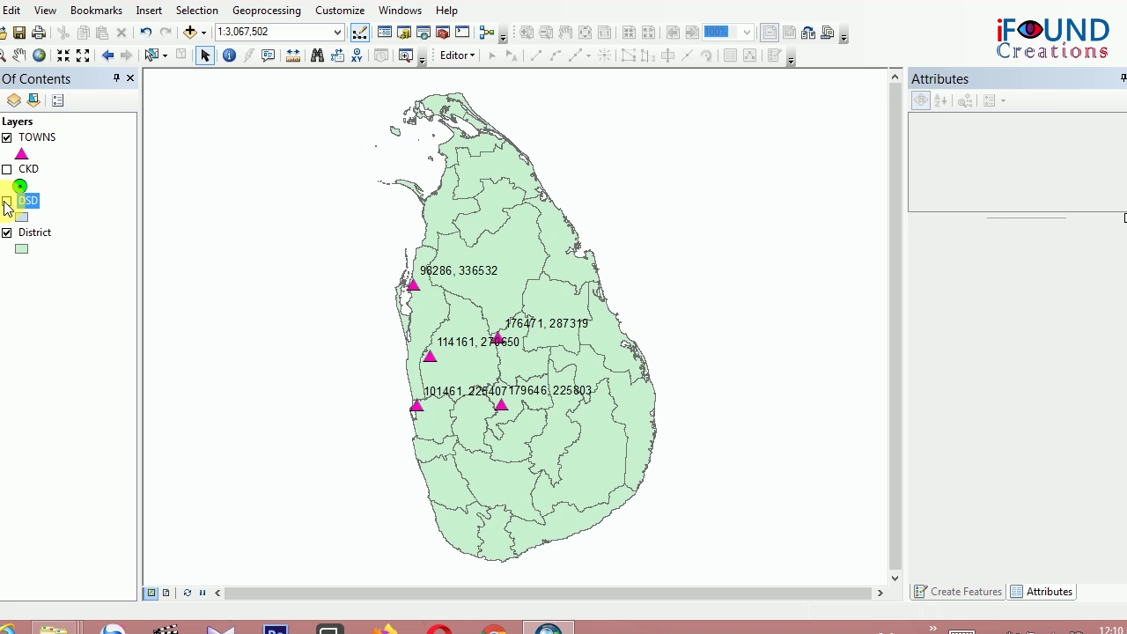
left_click(7, 201)
left_click(7, 202)
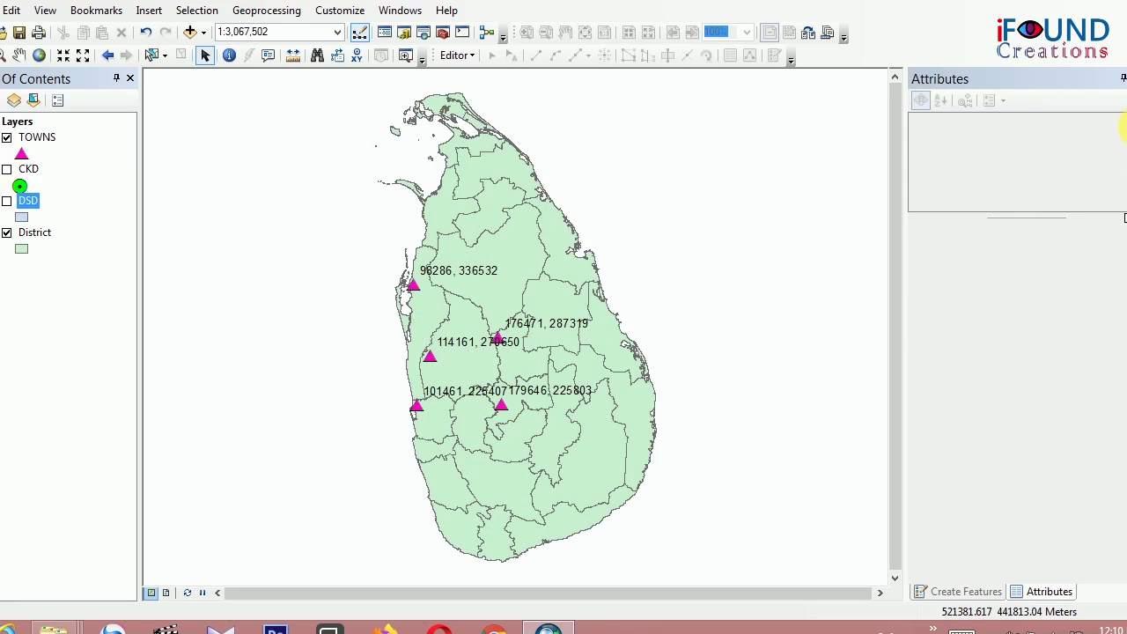
Open the shapefile properties of GND84.shp in the Colombo District GND folder and examine its current XY coordinate system
left_click(1125, 218)
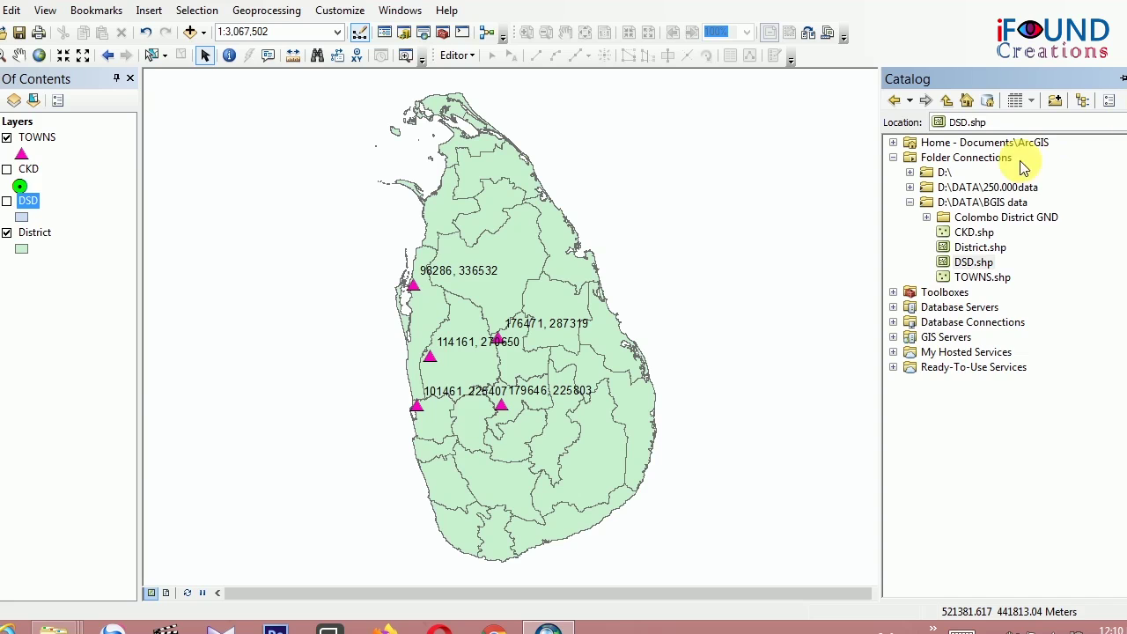
left_click(980, 220)
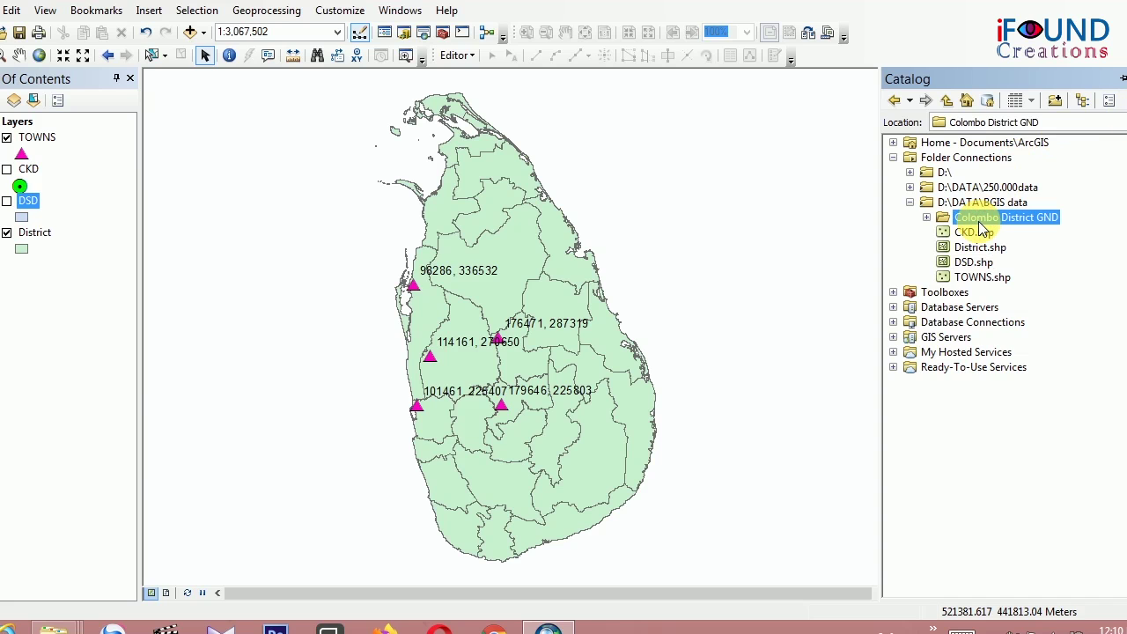
left_click(927, 216)
left_click(978, 233)
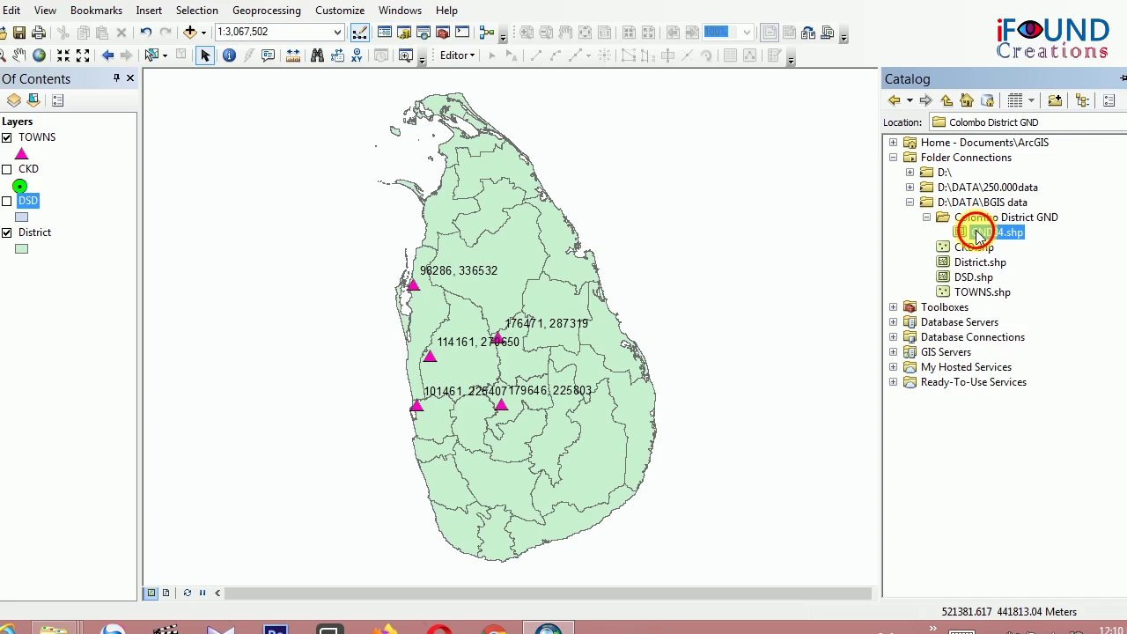
right_click(978, 233)
left_click(1007, 408)
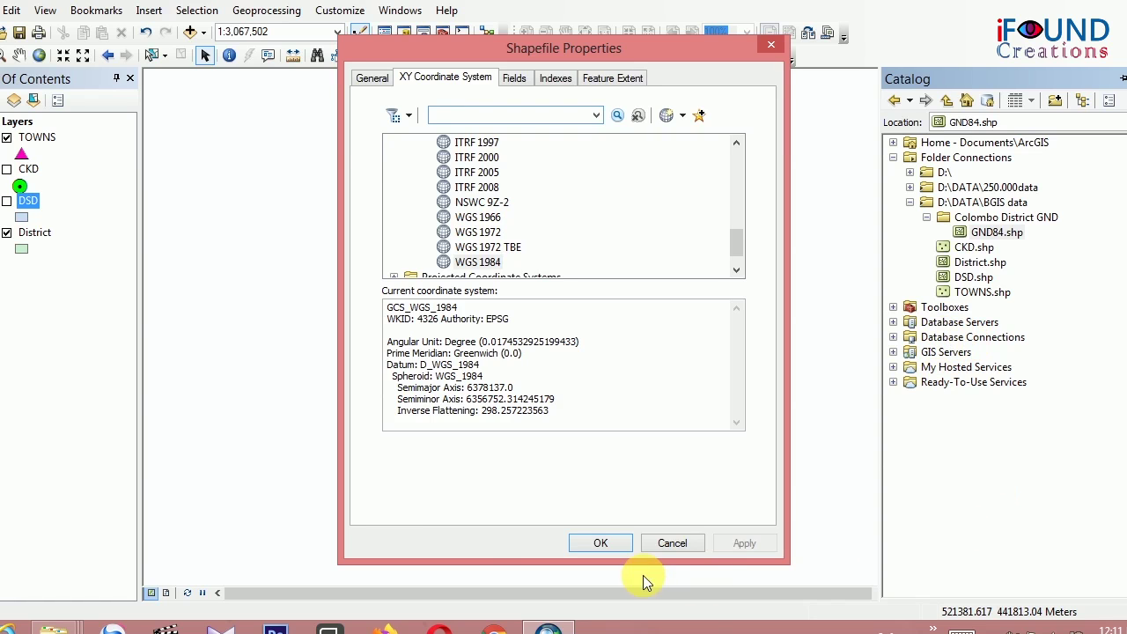
left_click(620, 545)
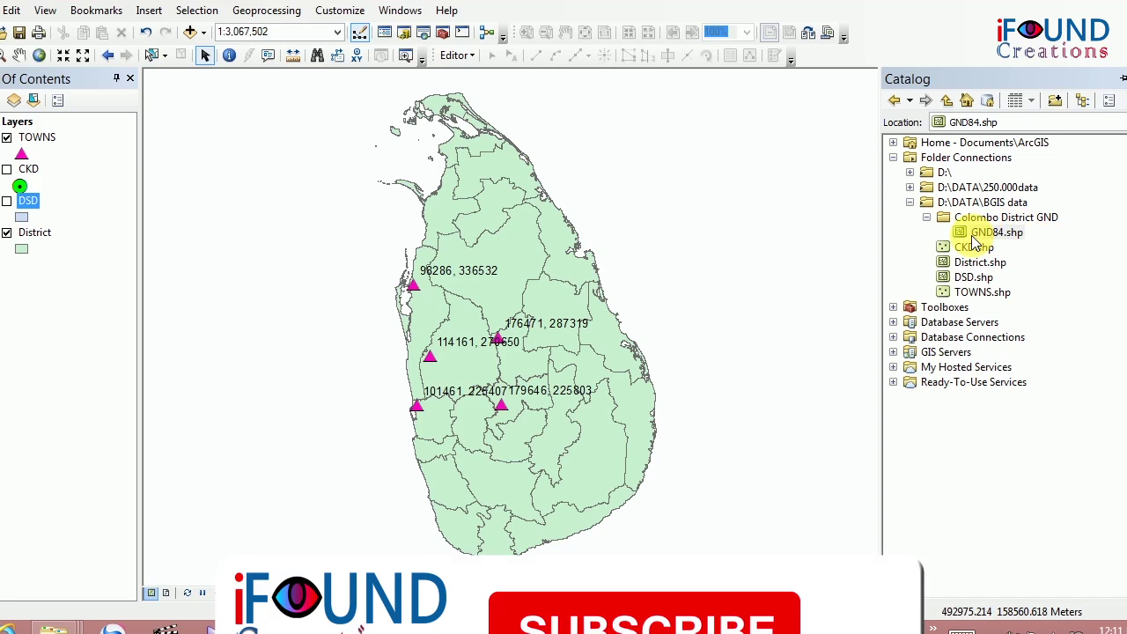
left_click(932, 629)
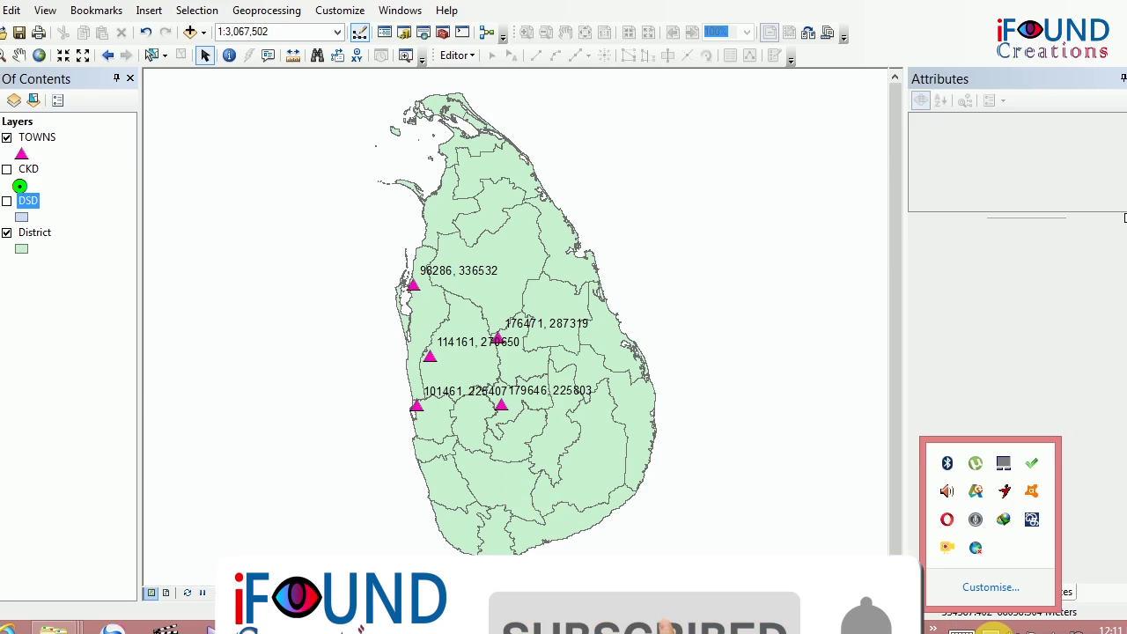
left_click(992, 630)
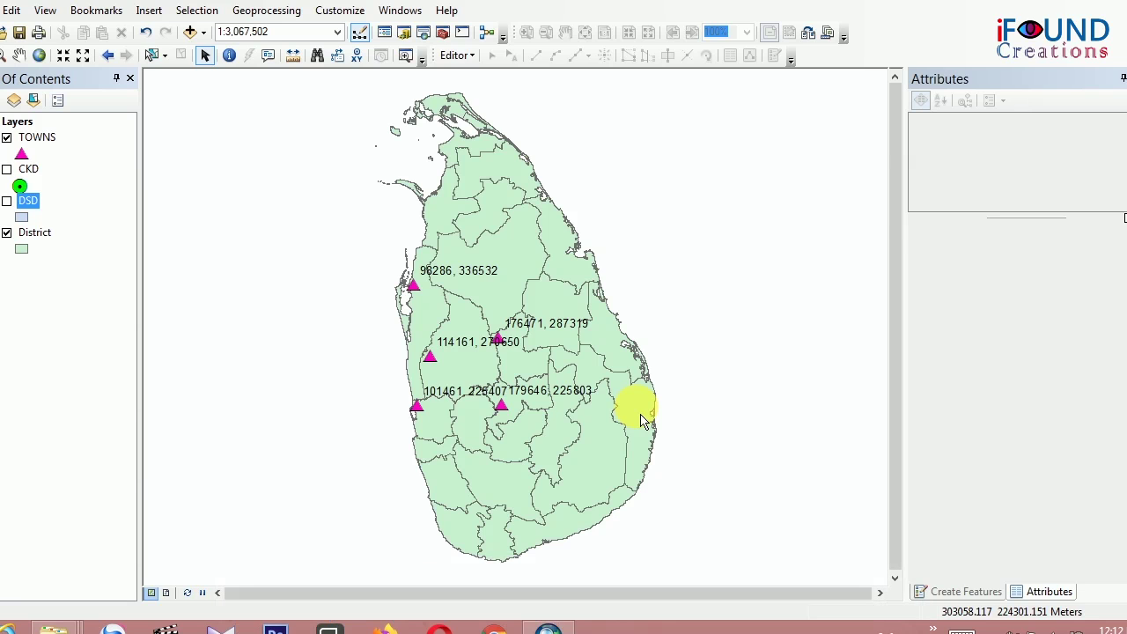
Add GND84.shp to the map between the DSD and District layers, dismiss the coordinate systems warning, and inspect the layer's divisions
mouse_move(1125, 218)
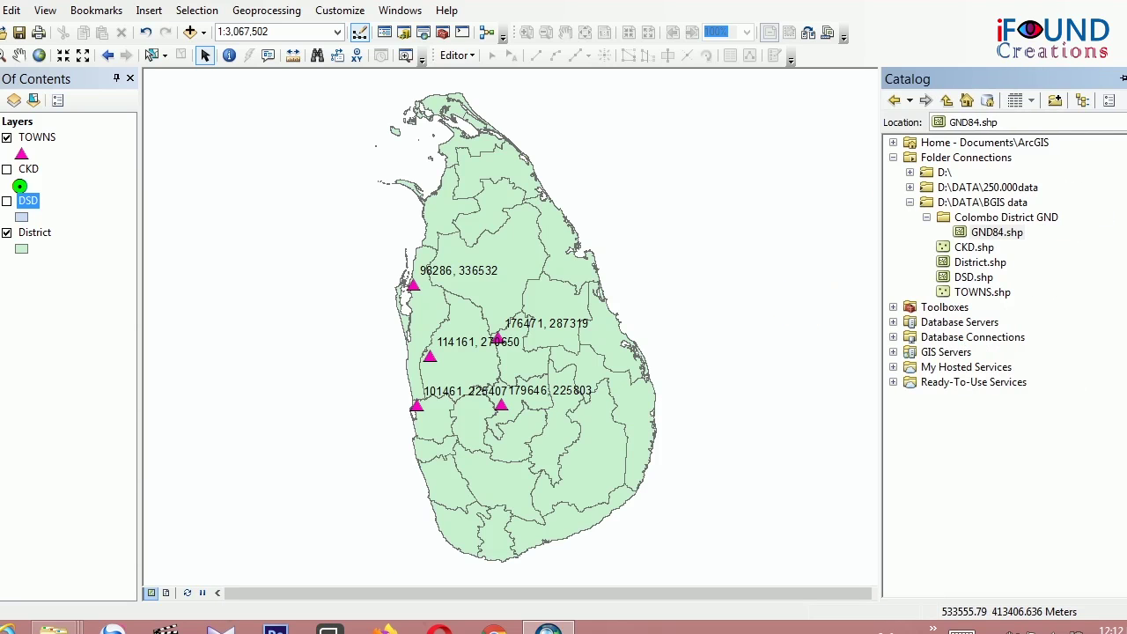
left_click_drag(991, 233, 31, 228)
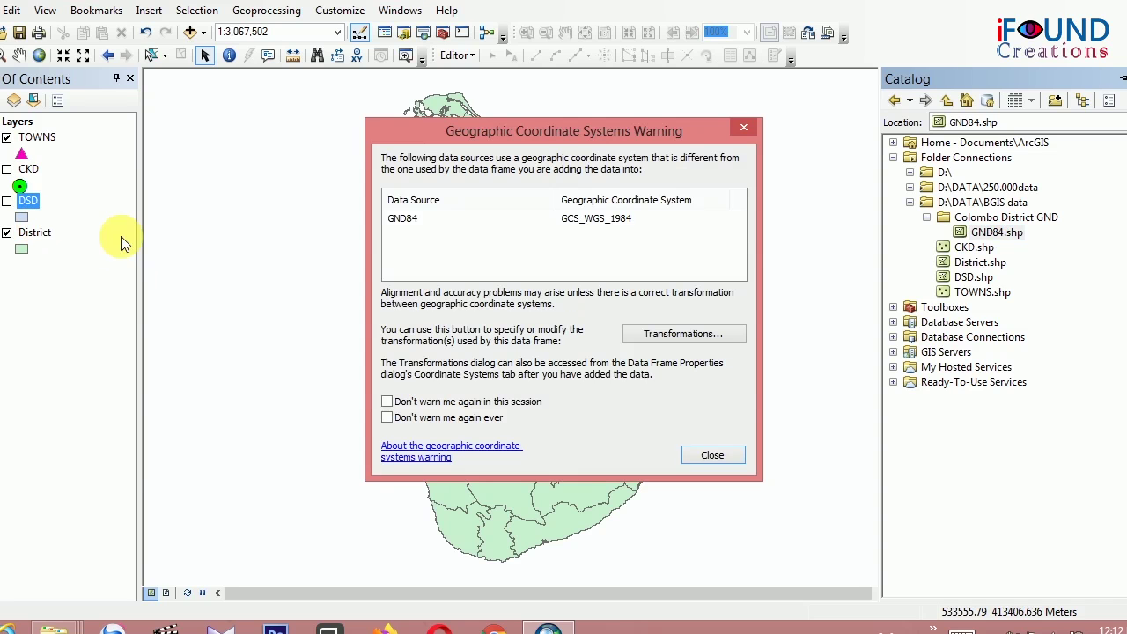
left_click(709, 455)
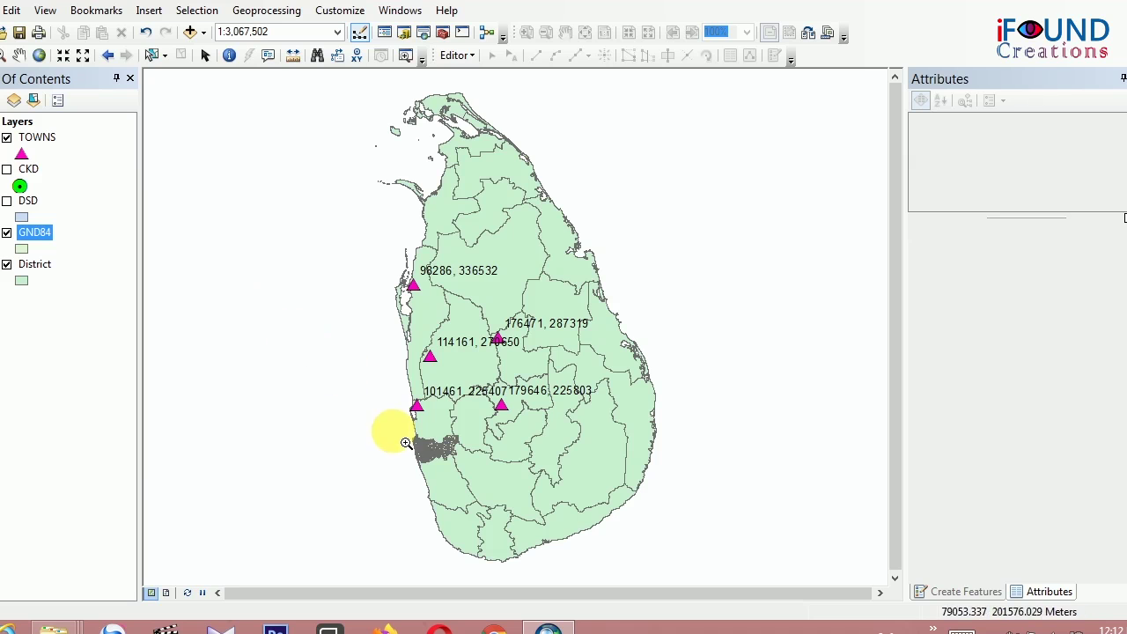
left_click_drag(397, 423, 483, 479)
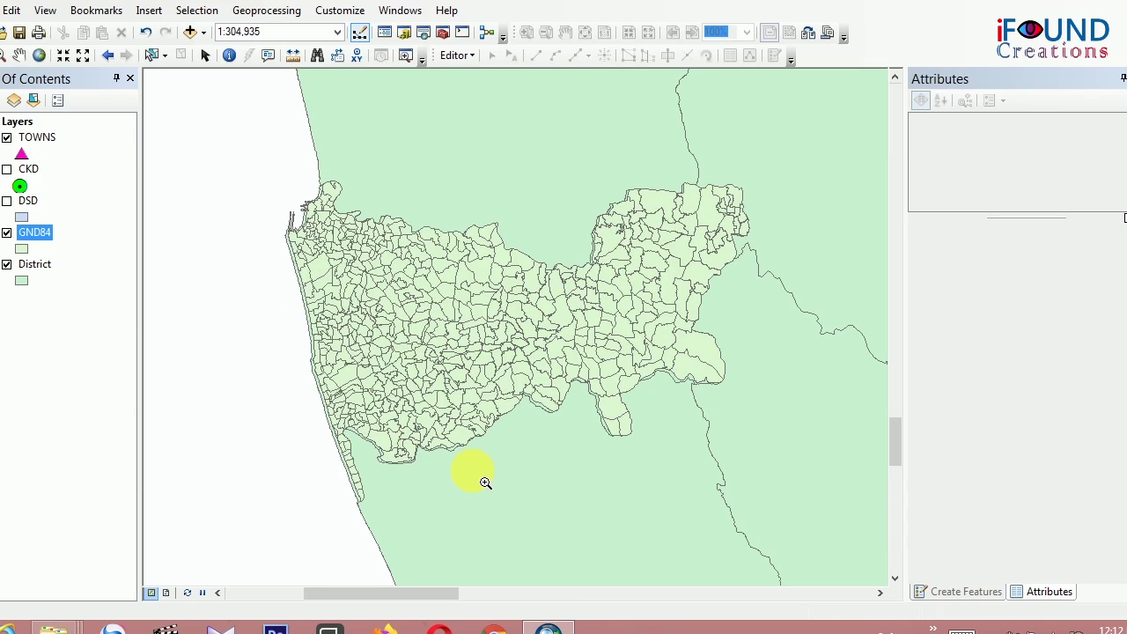
left_click(39, 55)
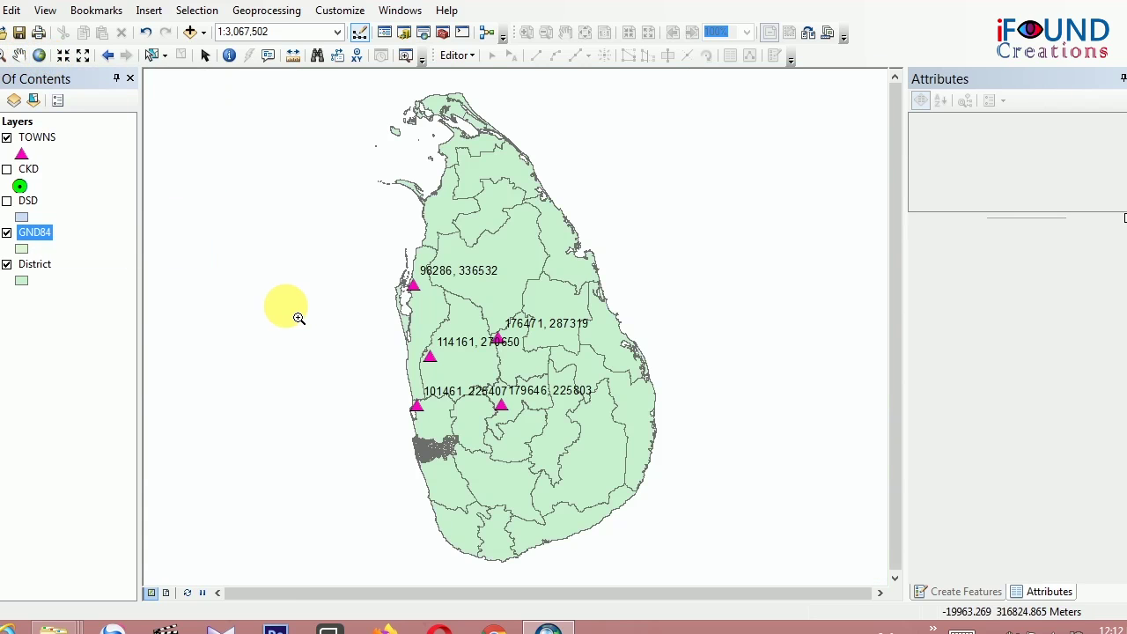